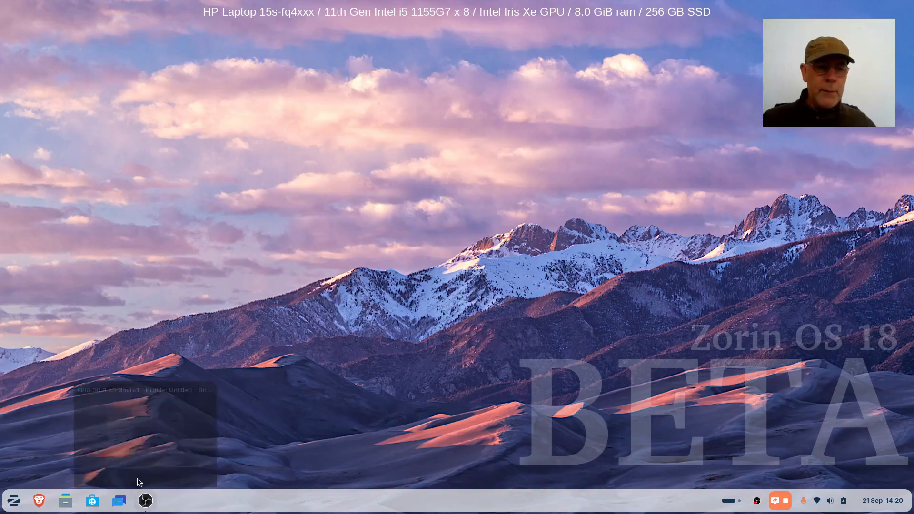
Step: View the applications listed in the Sound & Video category and return to the category list
click(14, 507)
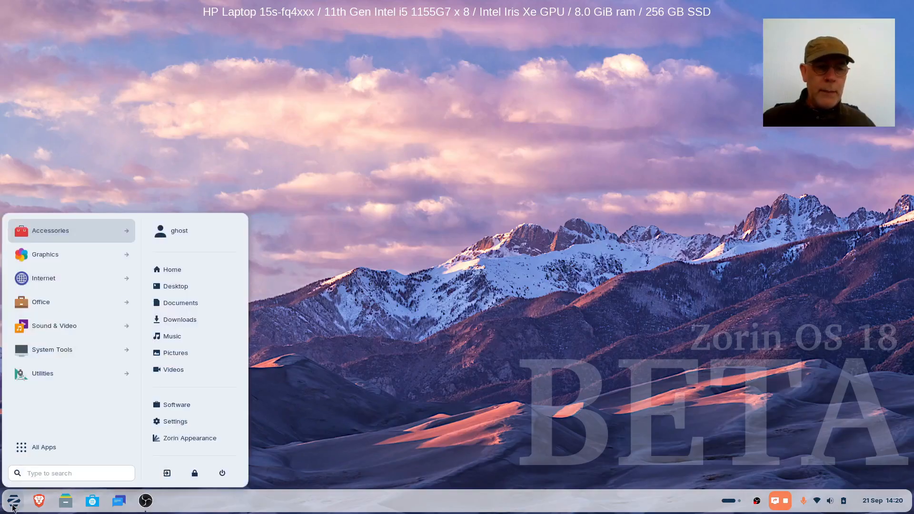
click(49, 322)
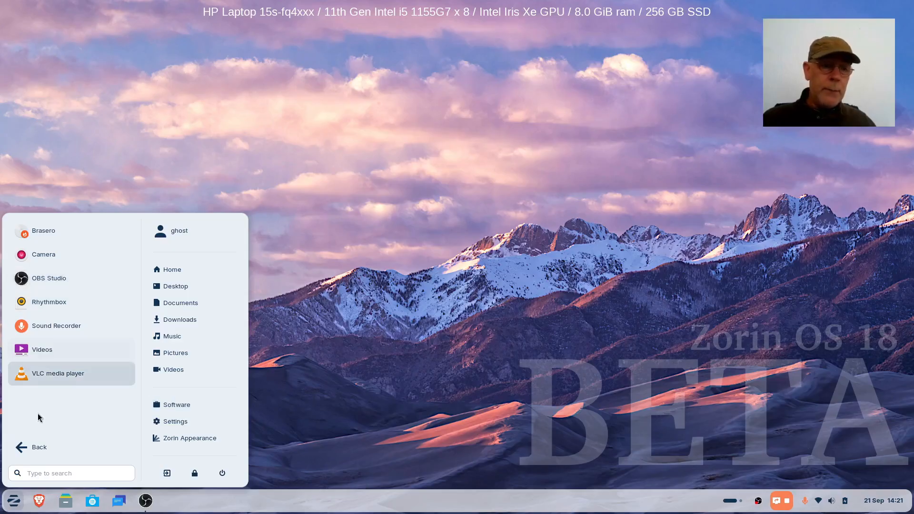
click(34, 448)
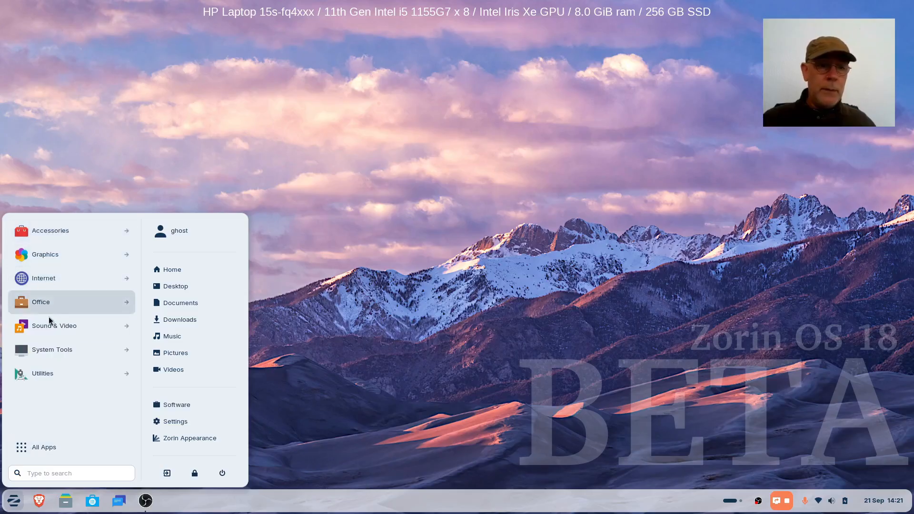
Step: Launch Brave Web Browser from the Internet applications and snap its window to the left two thirds of the desktop
click(61, 280)
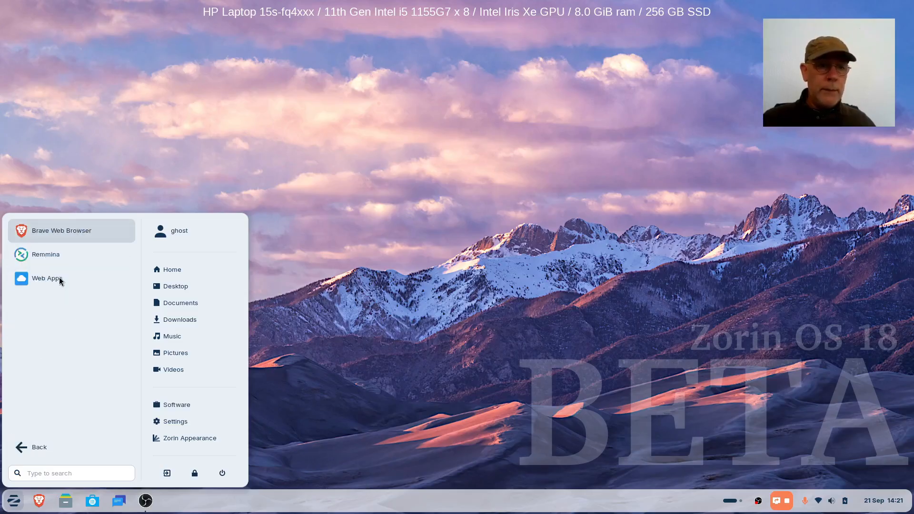
click(61, 230)
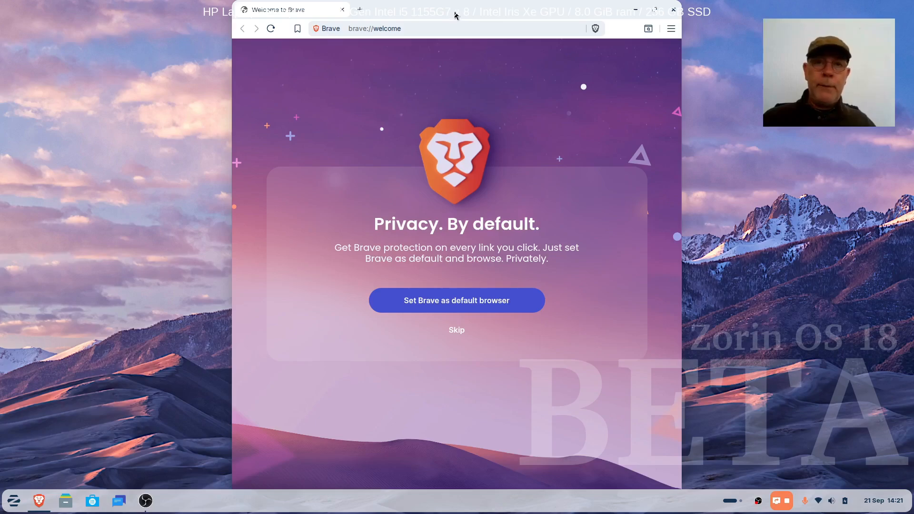
drag(454, 16, 639, 42)
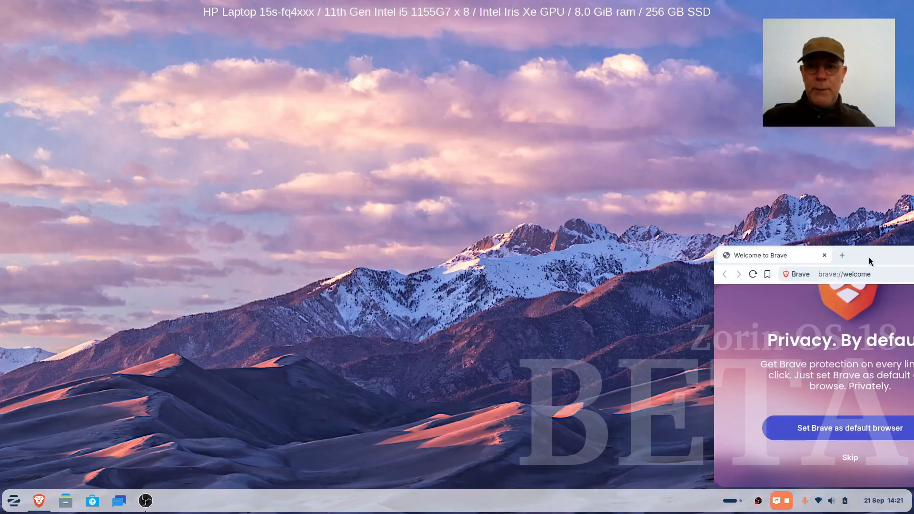
drag(869, 261, 409, 36)
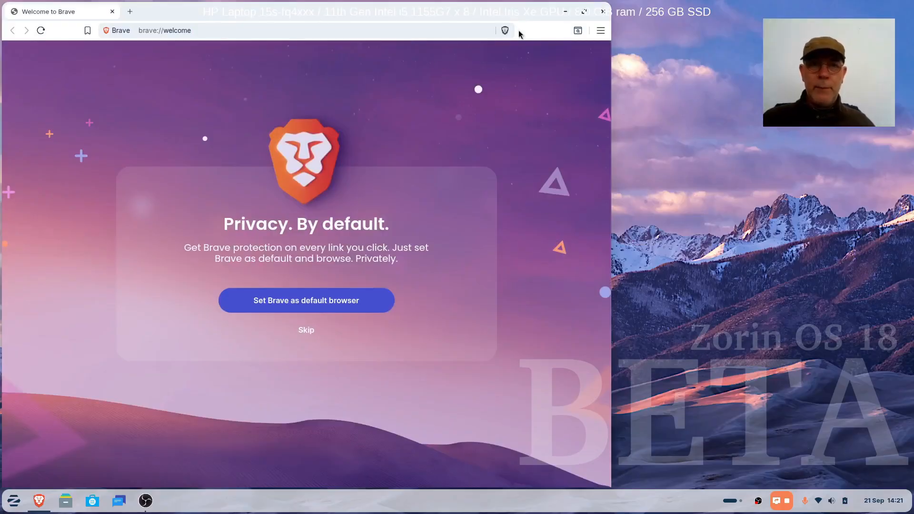
Step: Set Brave as the default browser with the Match system setting theme, and decline contributing to Brave Search
click(305, 300)
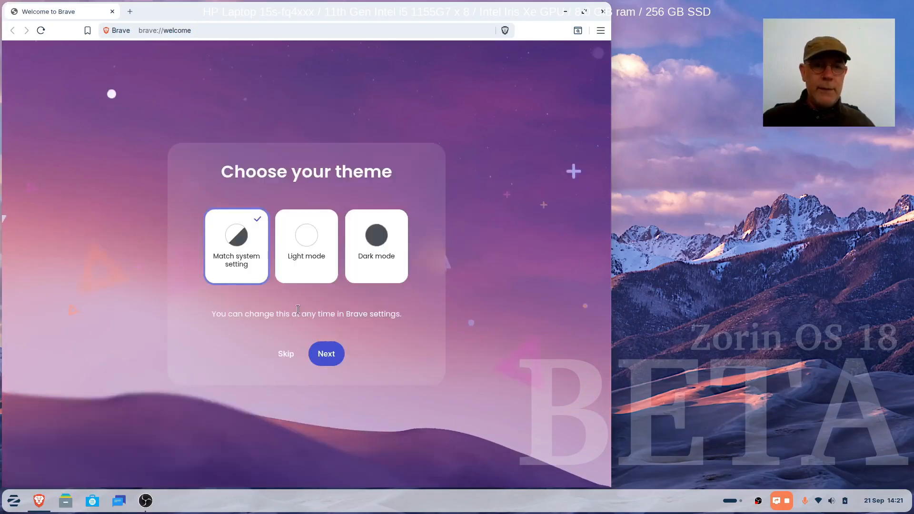
click(327, 357)
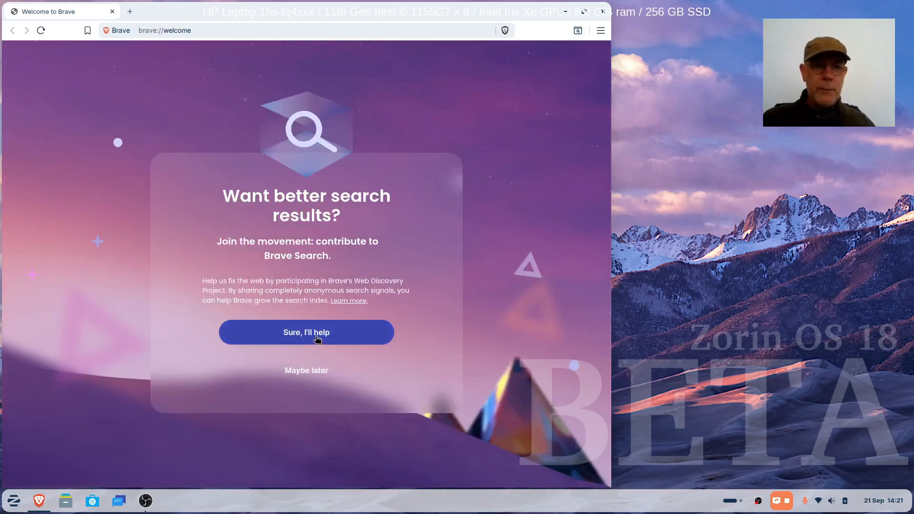
click(305, 376)
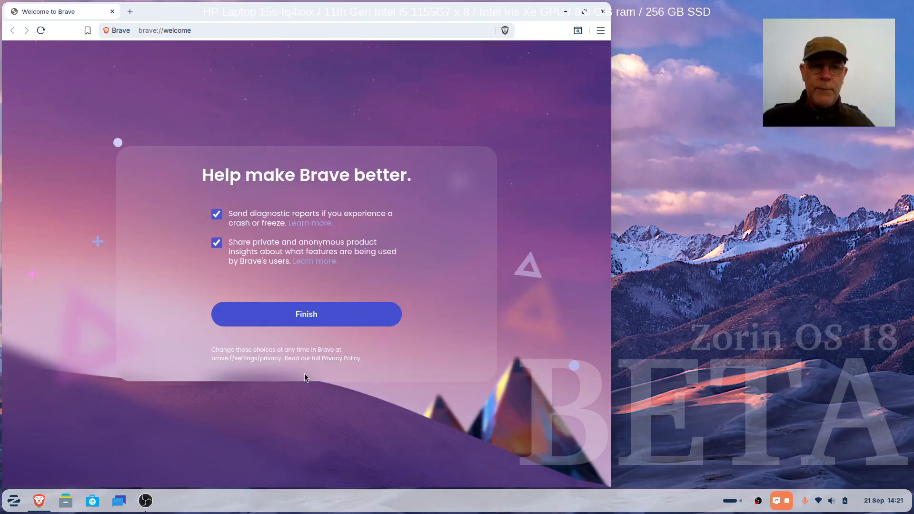
Step: Turn off diagnostic reports and product insights sharing, and finish the Brave welcome setup
click(217, 243)
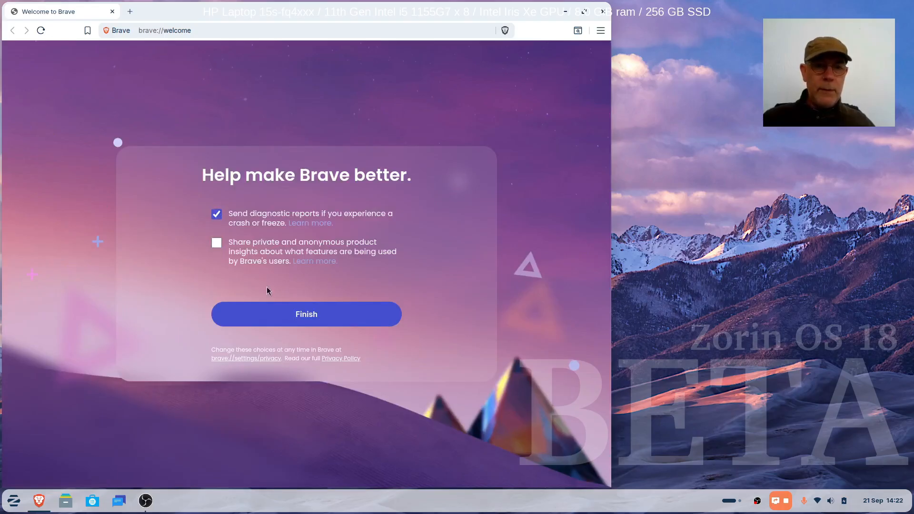
click(217, 214)
click(291, 321)
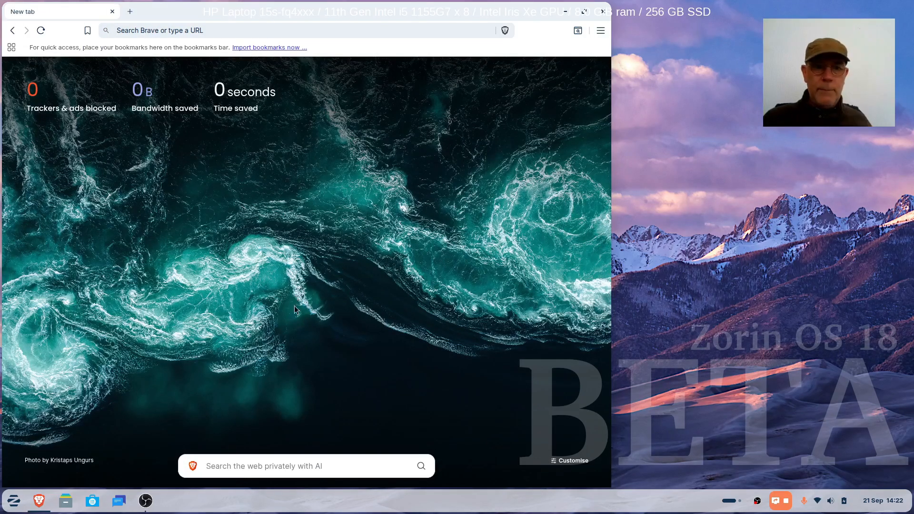
Step: Search the web for "zorin os 18" from the new tab page
click(269, 467)
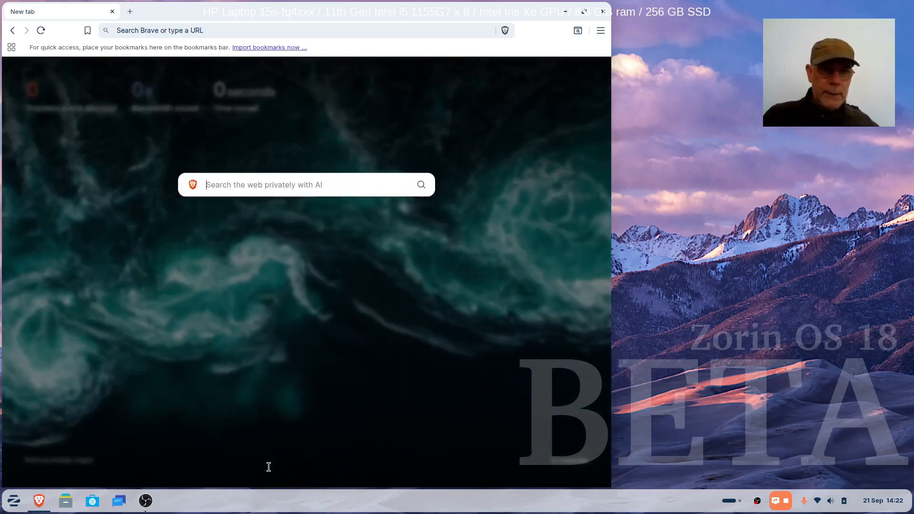
text(zo)
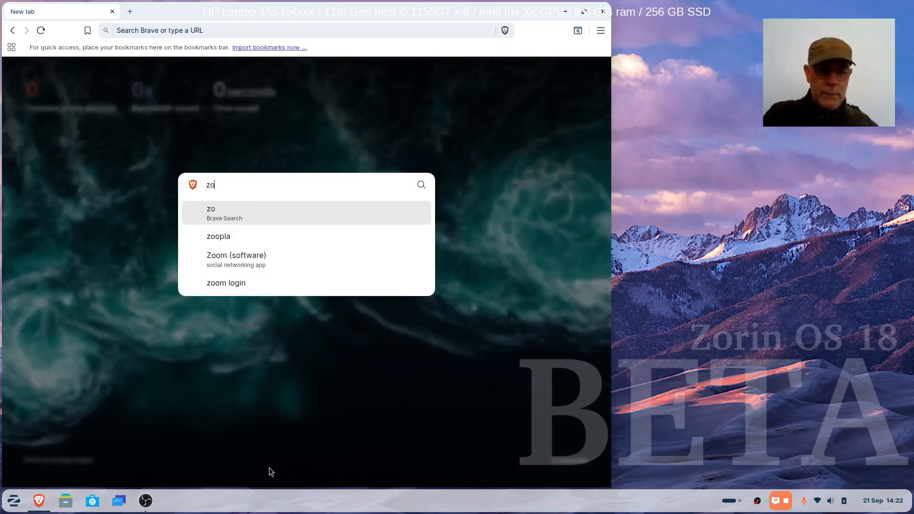
text(rin os 18)
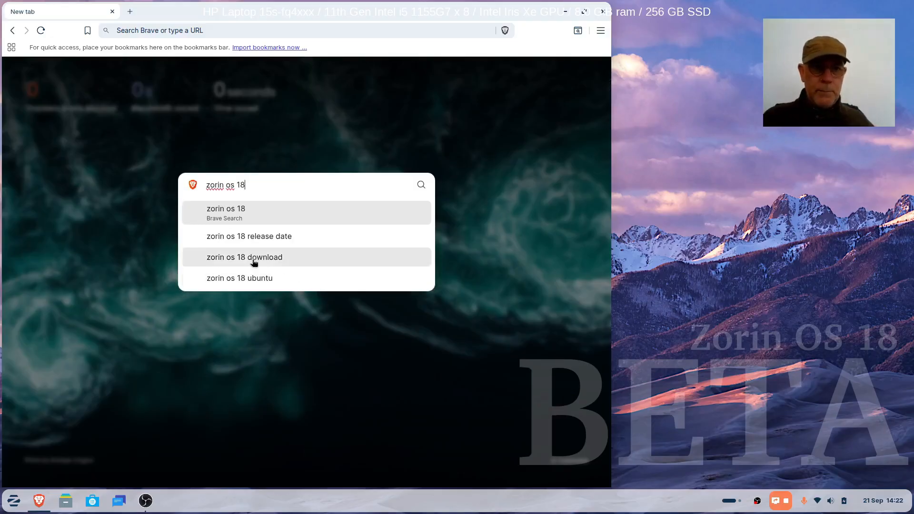
click(236, 213)
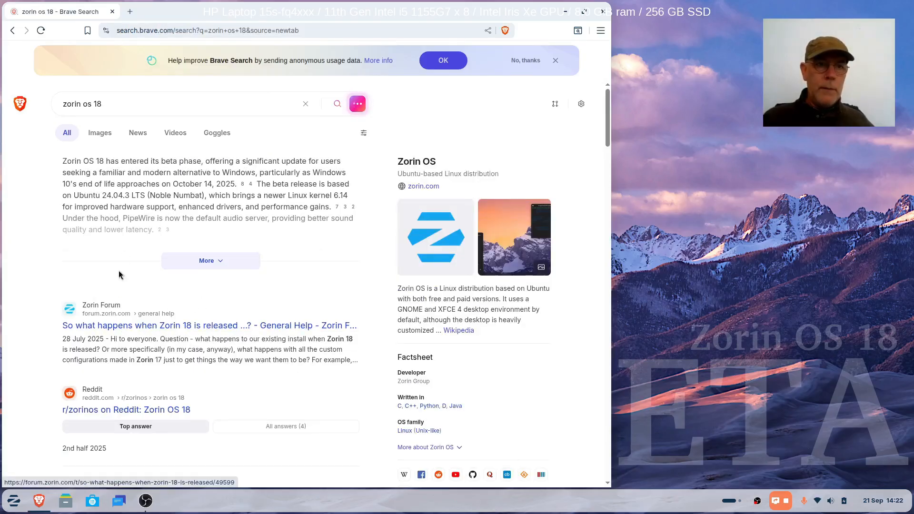
Step: Expand the full search summary and highlight the passage naming the Ubuntu release that the beta is based on
click(206, 260)
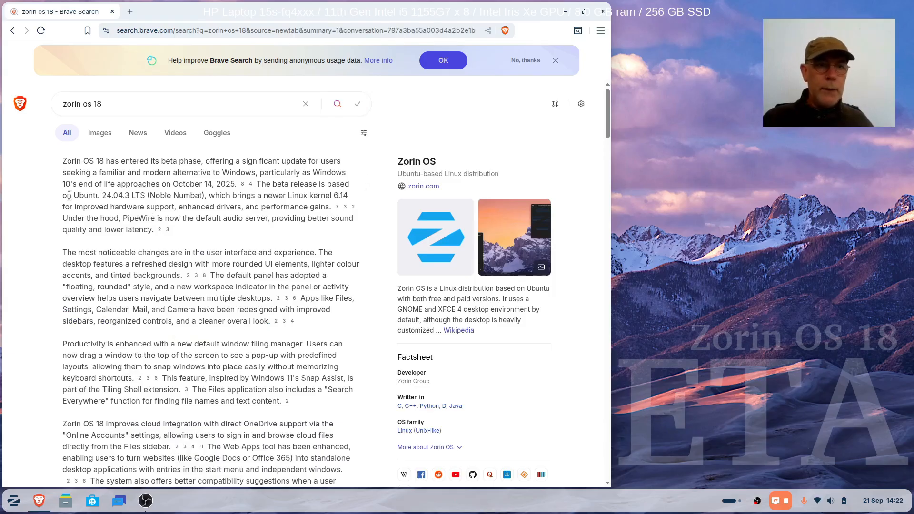
drag(68, 195, 206, 196)
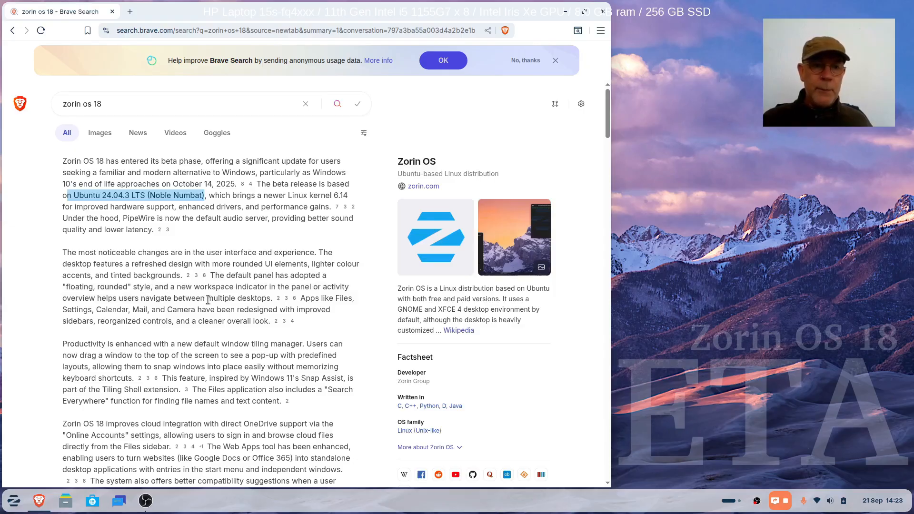
mouse_move(297, 302)
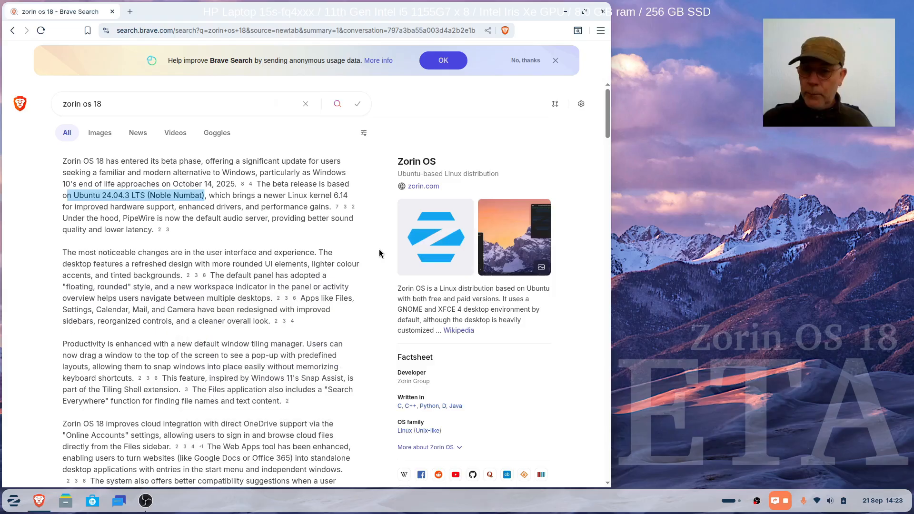
Step: Show the workspace overview, switch to the empty second workspace, and return to the first workspace with the browser
click(739, 503)
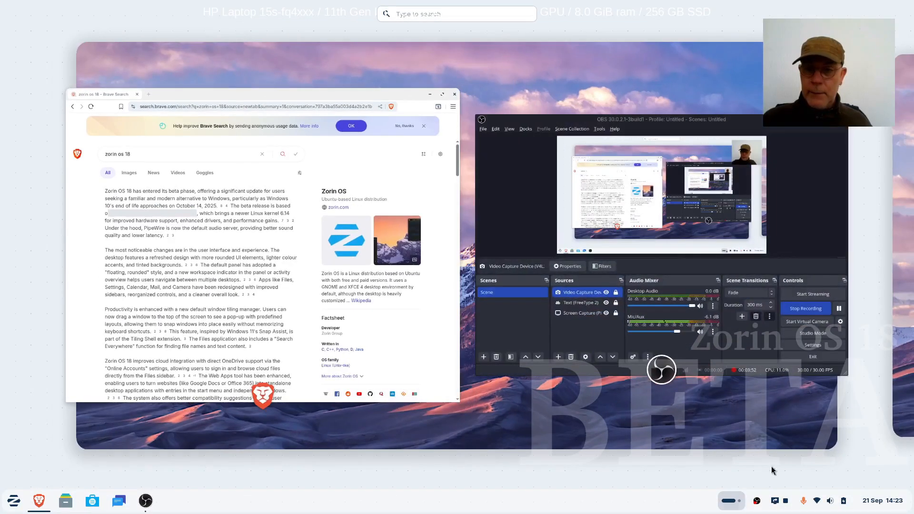
click(902, 317)
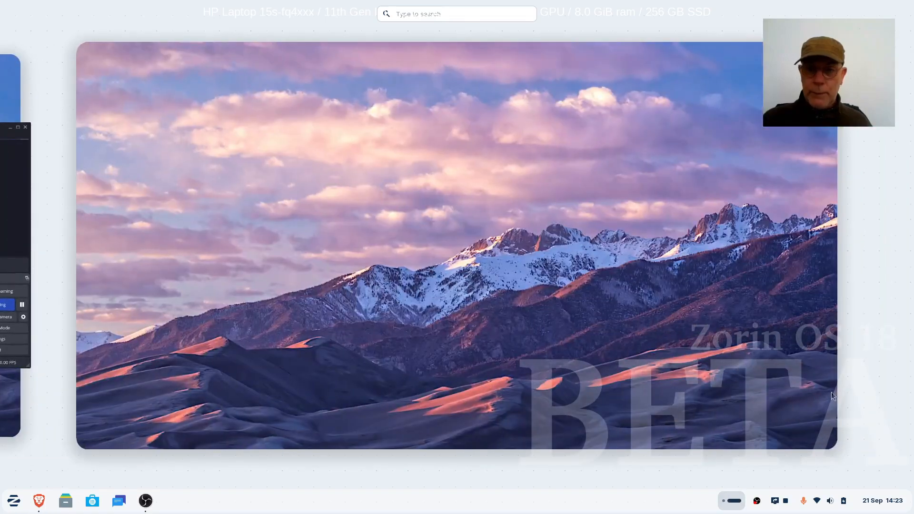
click(724, 504)
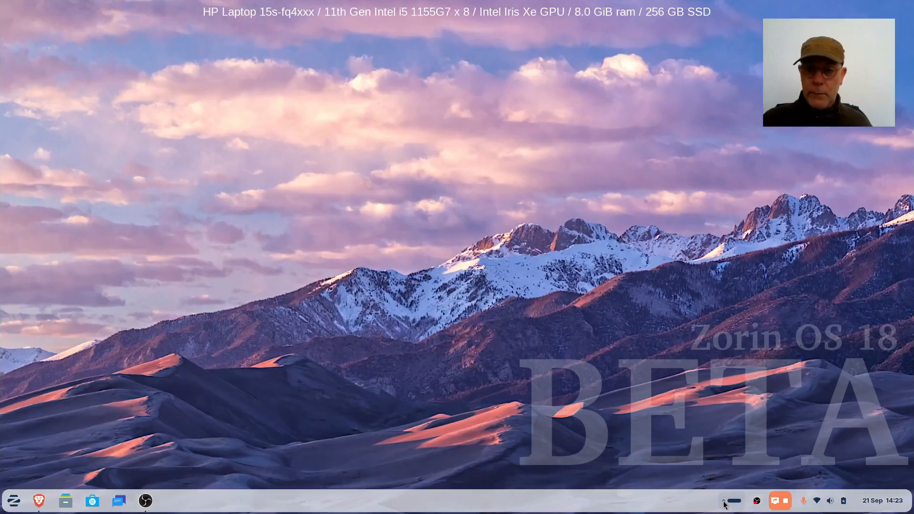
click(724, 505)
click(724, 504)
click(721, 503)
click(727, 504)
click(728, 504)
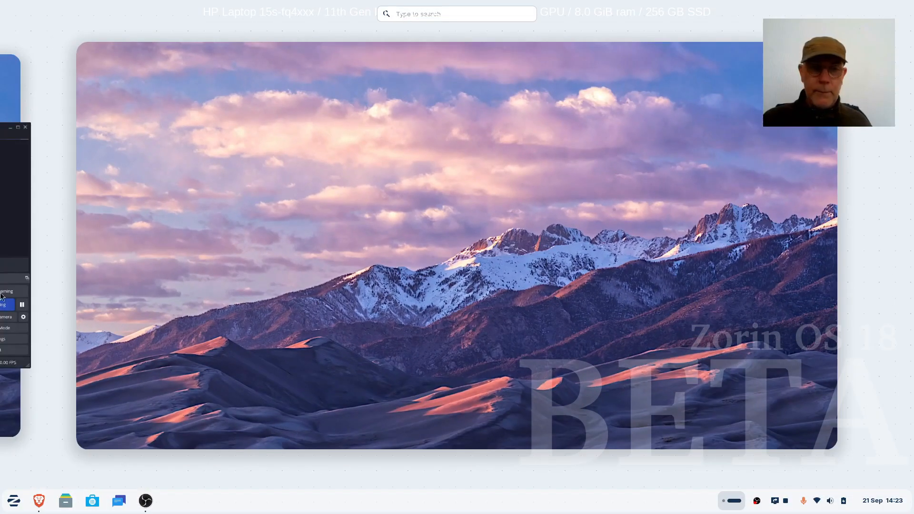
click(5, 392)
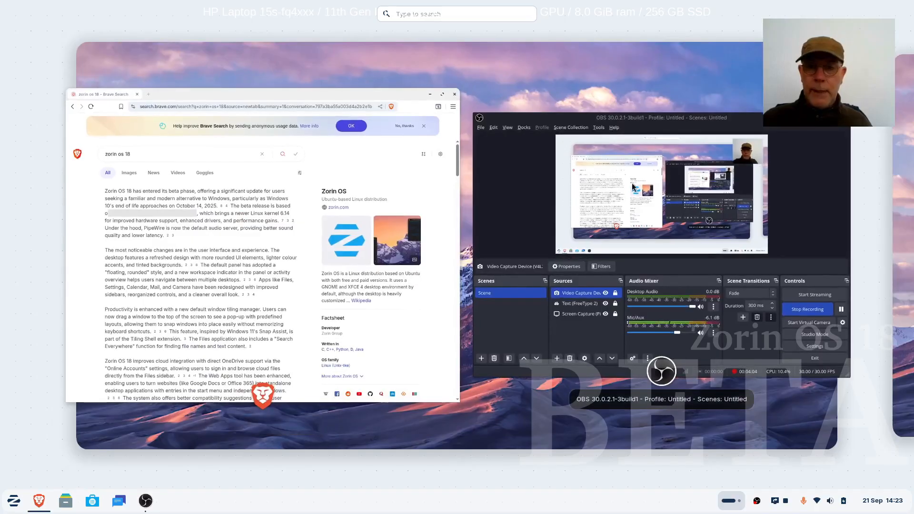
click(493, 81)
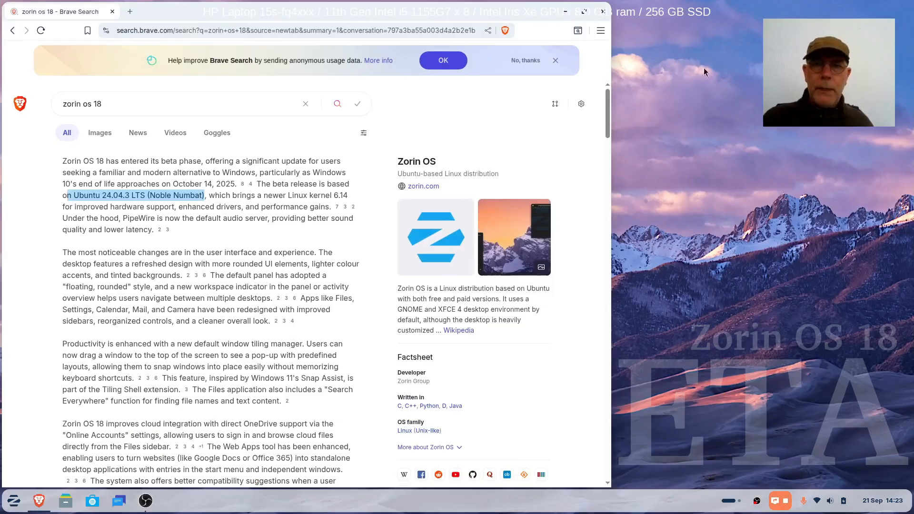
Step: Close the Brave window, and open a Files window to view the Home folder, moving it aside before closing it
click(603, 13)
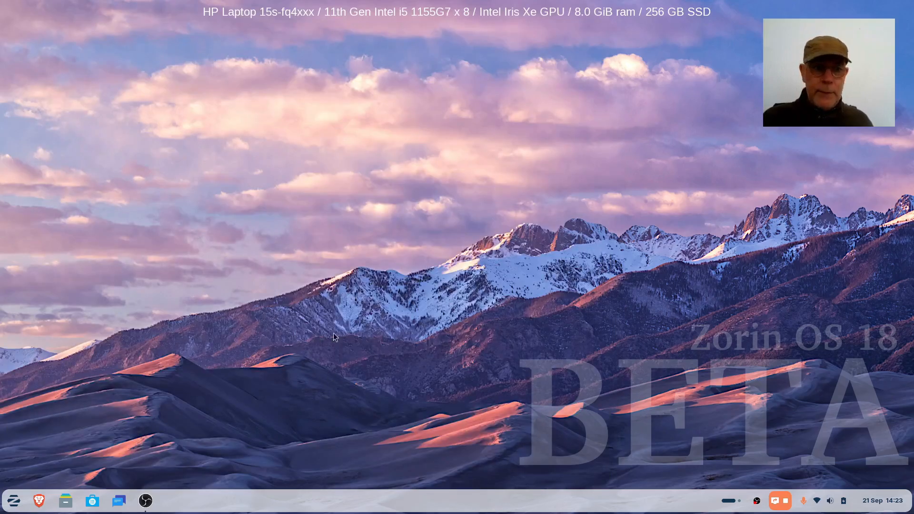
click(66, 500)
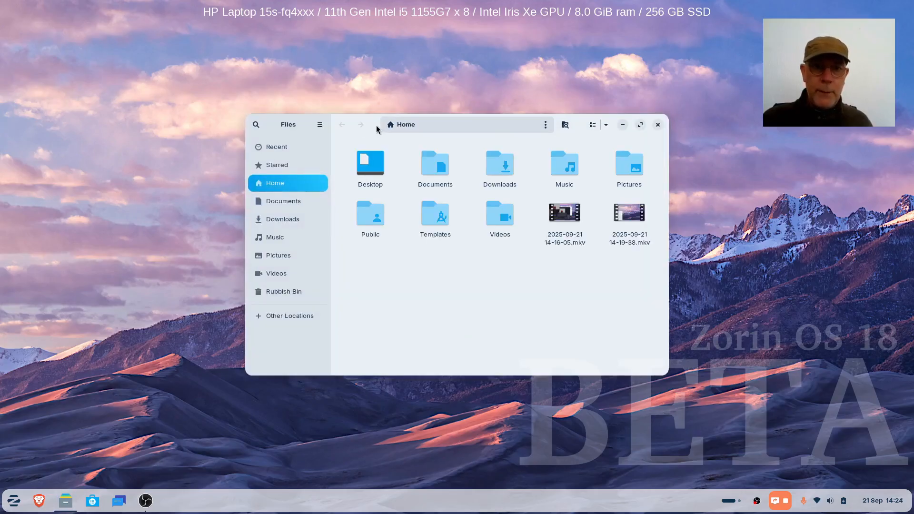
drag(370, 128, 309, 138)
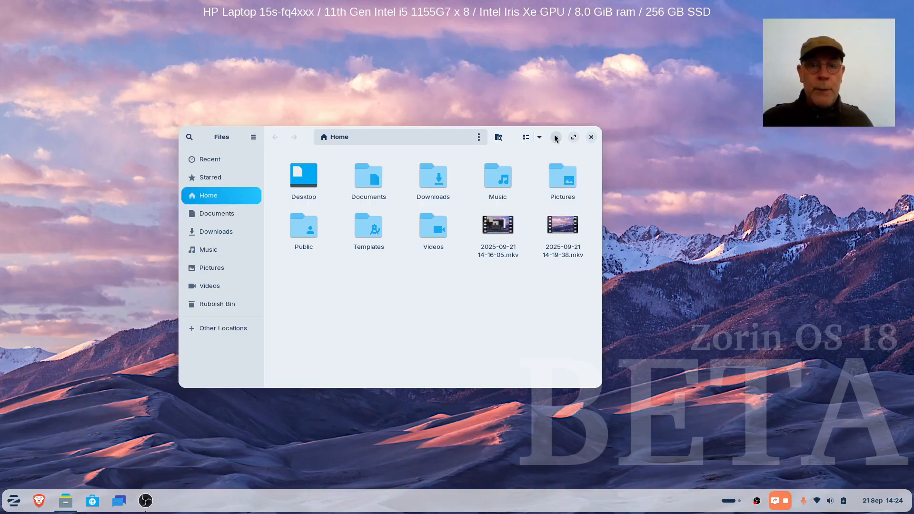
click(592, 138)
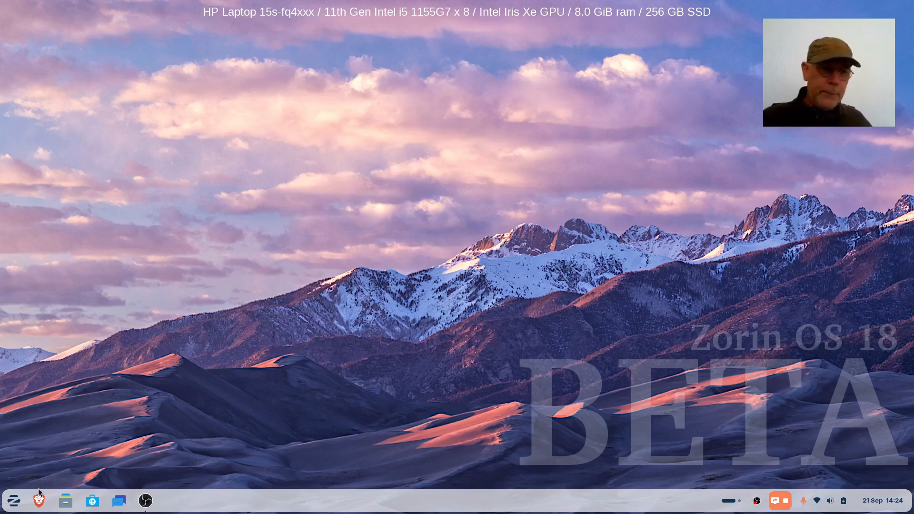
Step: Open Files from the Accessories applications and close its window
click(13, 500)
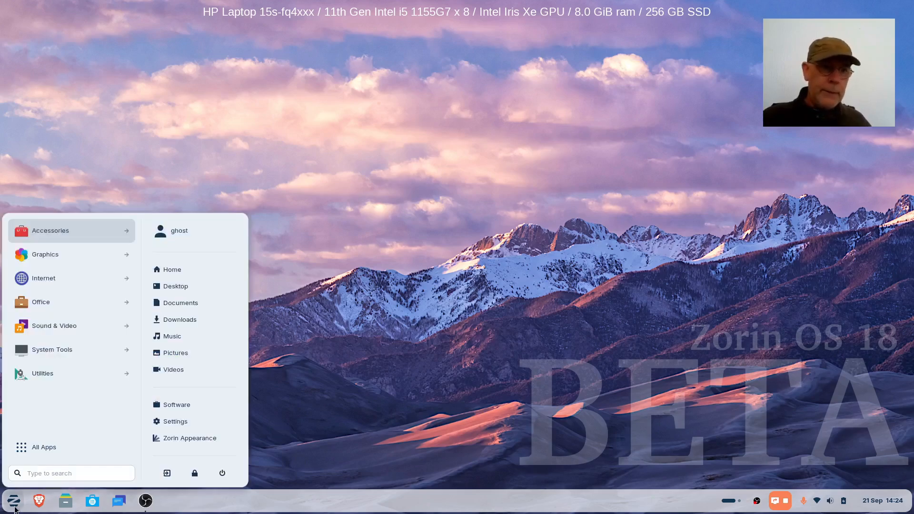
click(63, 232)
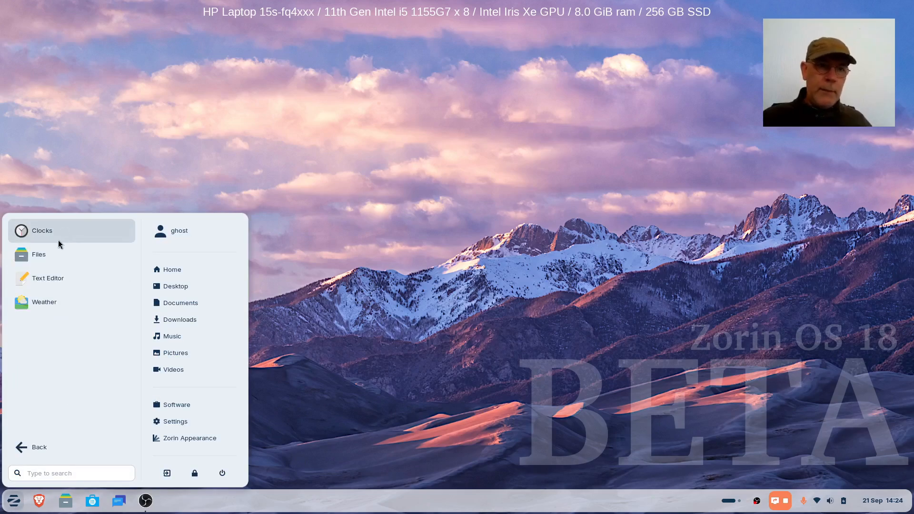
click(38, 258)
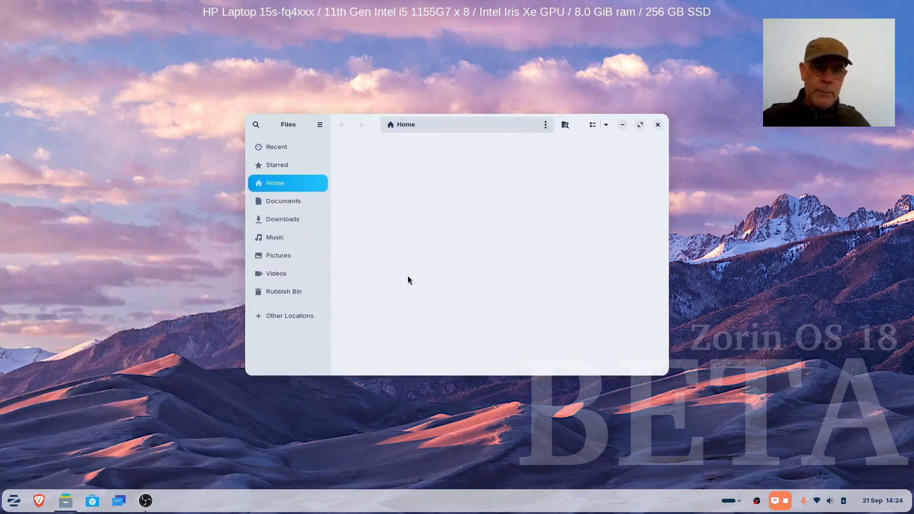
click(657, 125)
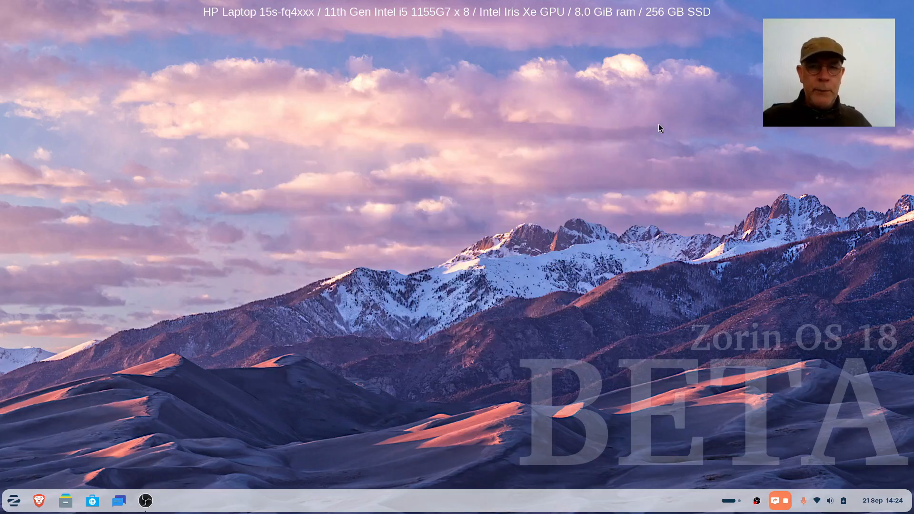
Step: Open Text Editor from the Accessories applications
click(15, 505)
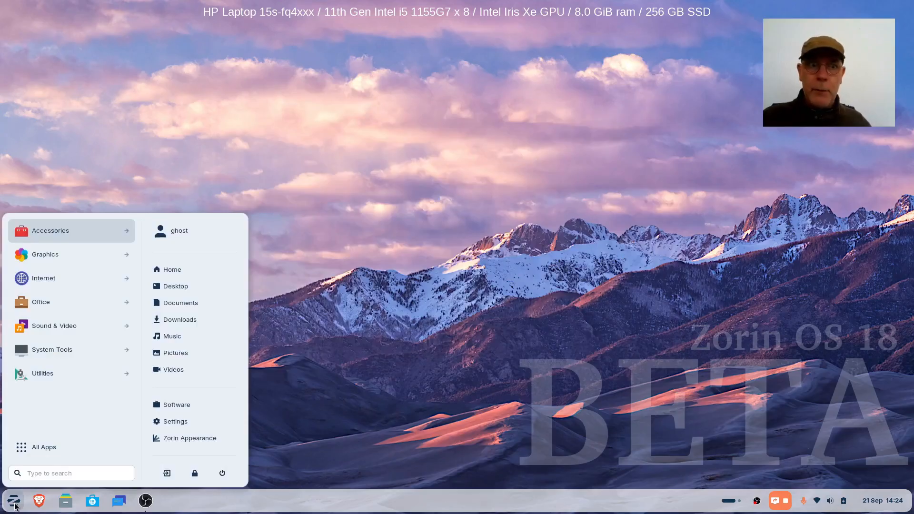
click(86, 230)
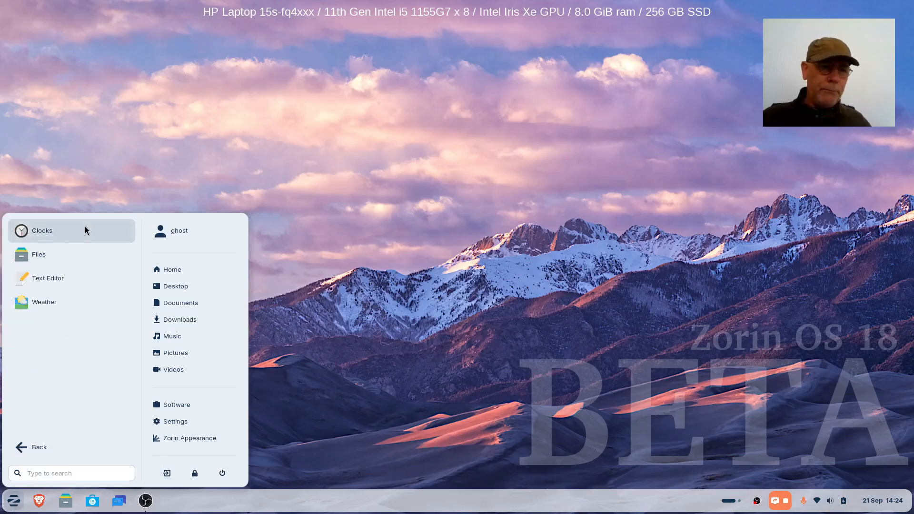
click(42, 279)
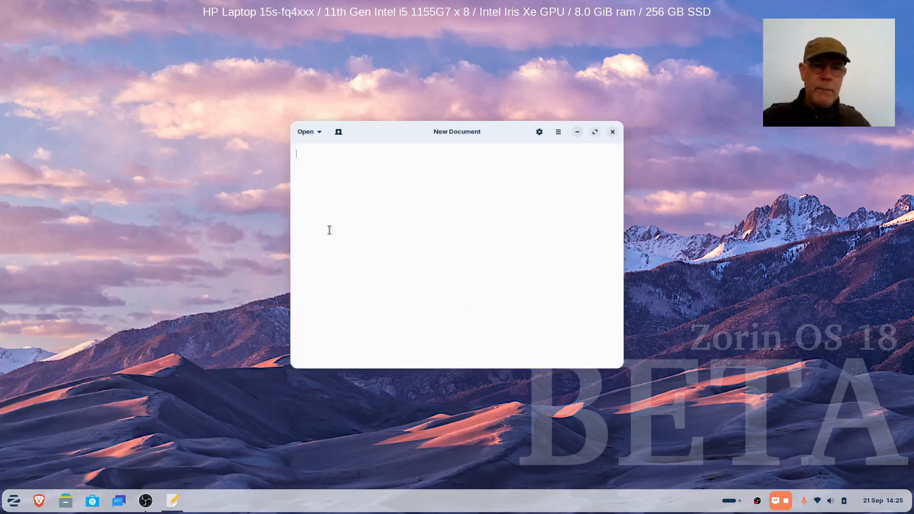
Step: View Text Editor's help contents and main menu options, closing both the help window and the editor
click(558, 132)
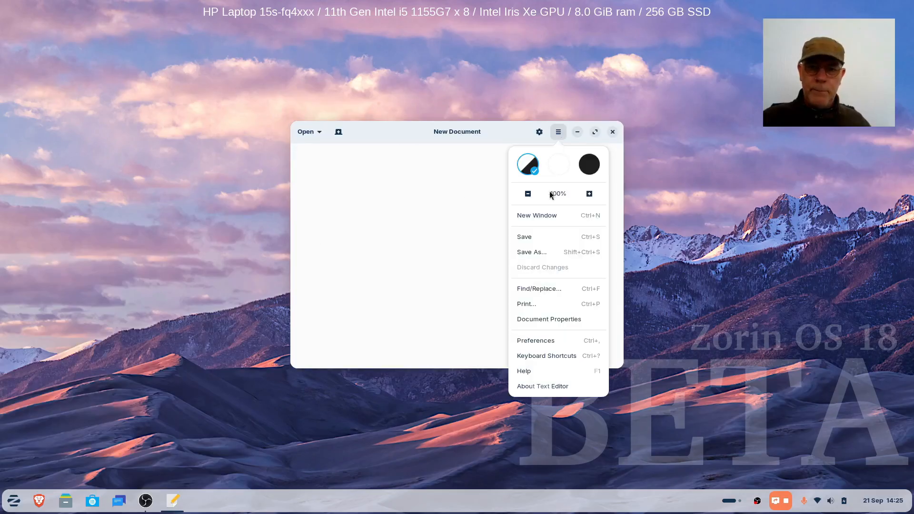
click(531, 372)
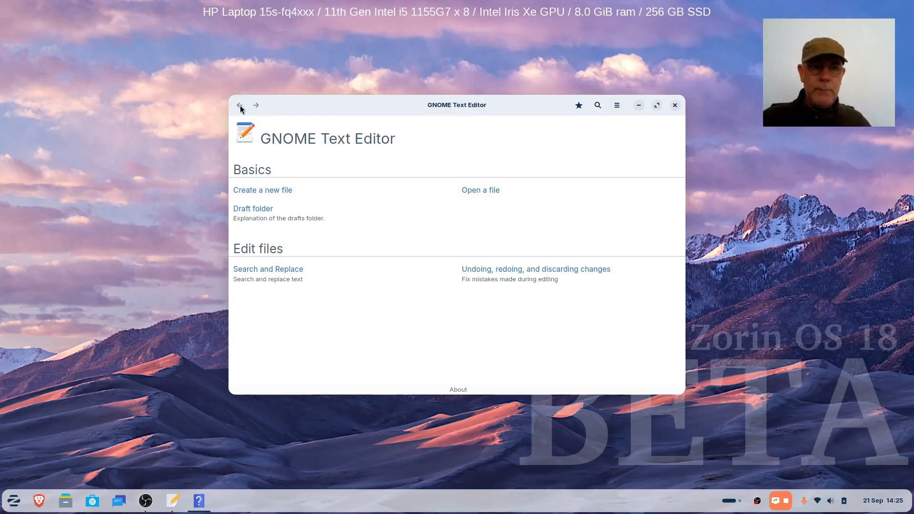
click(674, 105)
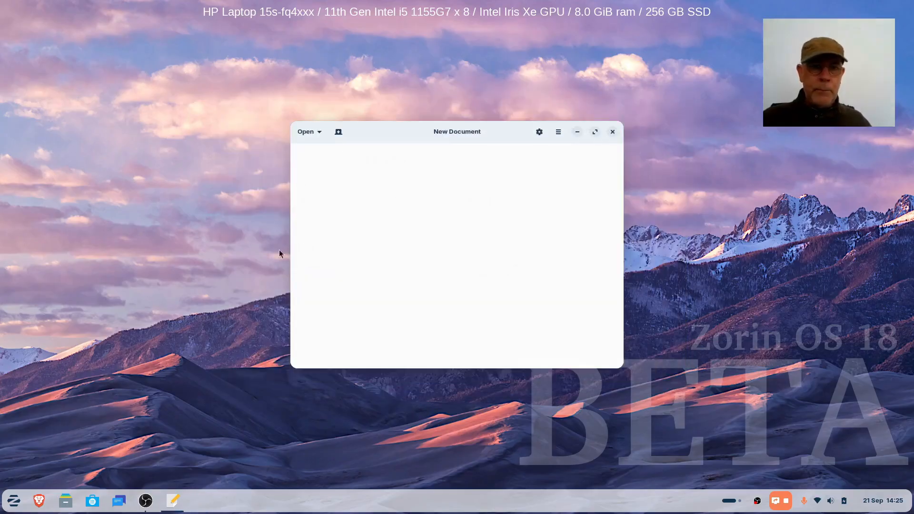
click(558, 133)
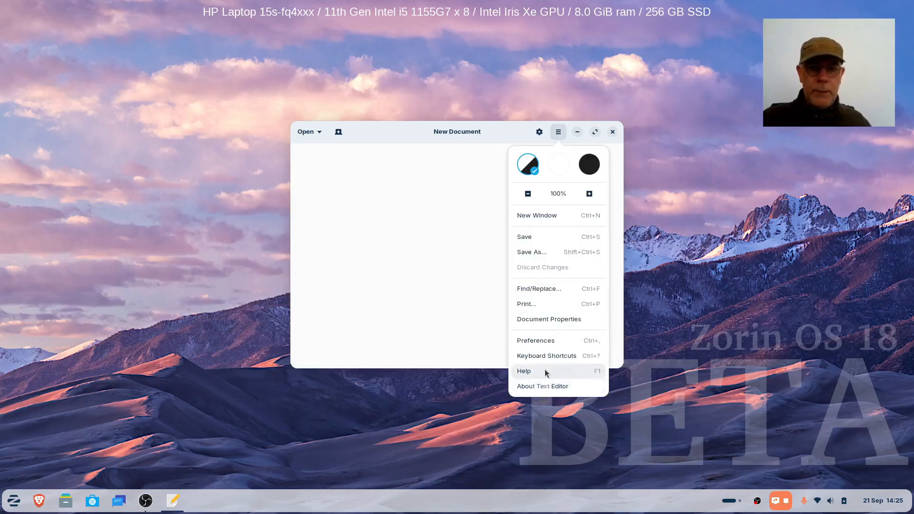
click(450, 260)
click(613, 132)
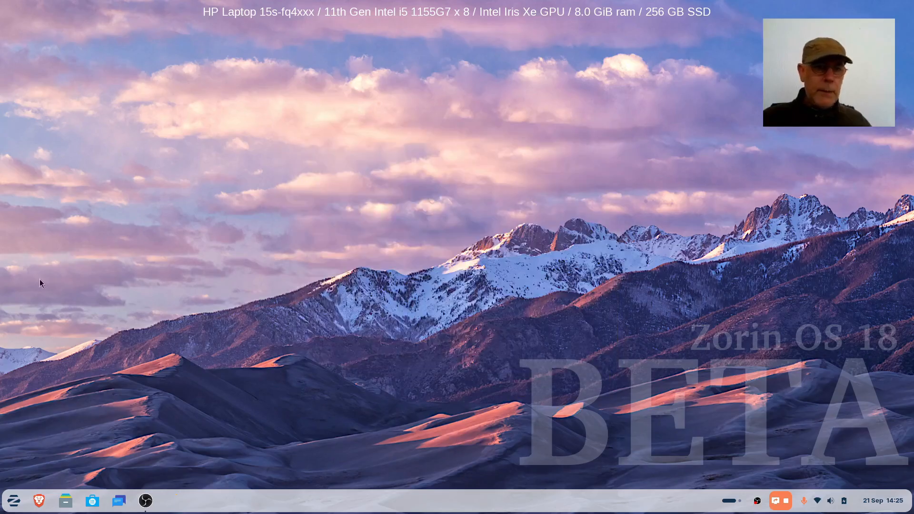
Step: Open Weather from the Accessories applications and search its locations for "kettering"
click(13, 500)
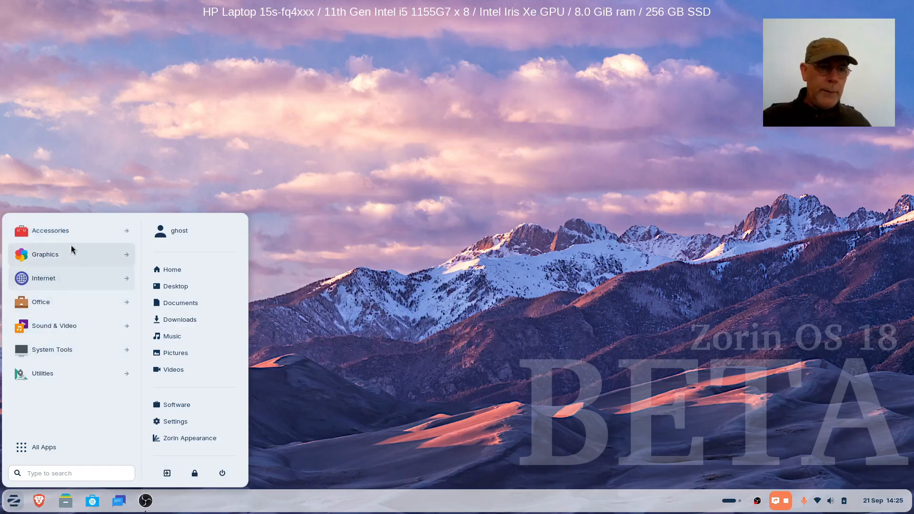
click(75, 230)
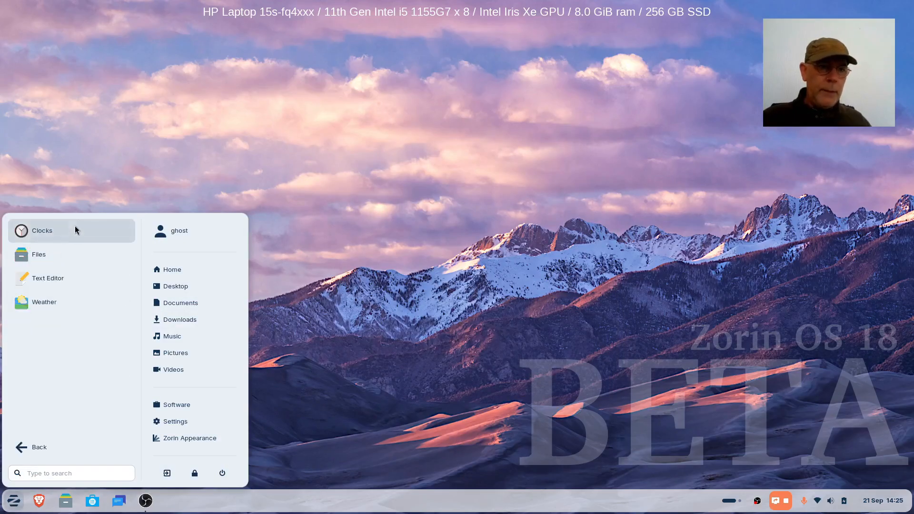
click(54, 307)
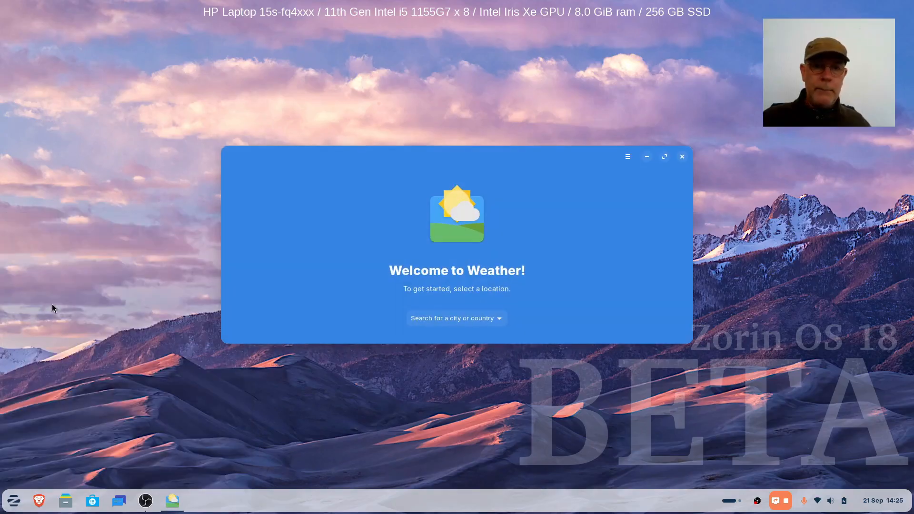
click(449, 319)
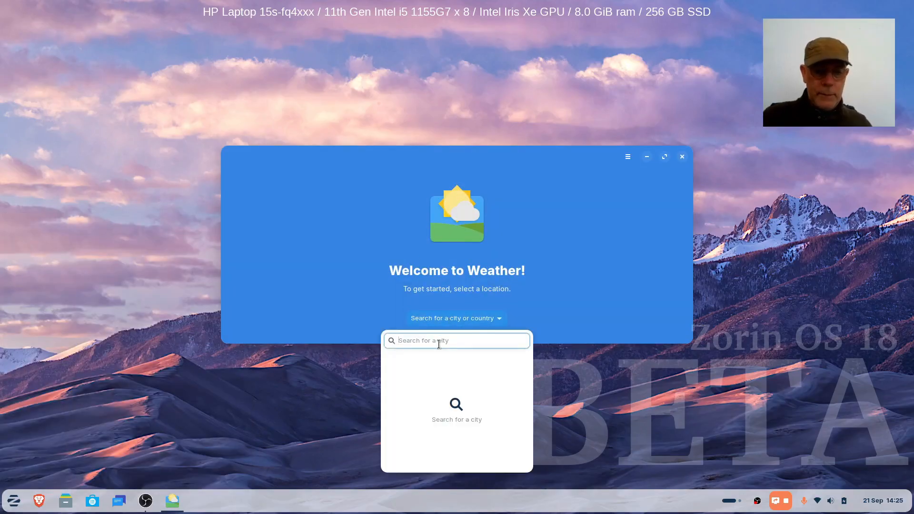
text(ketterin)
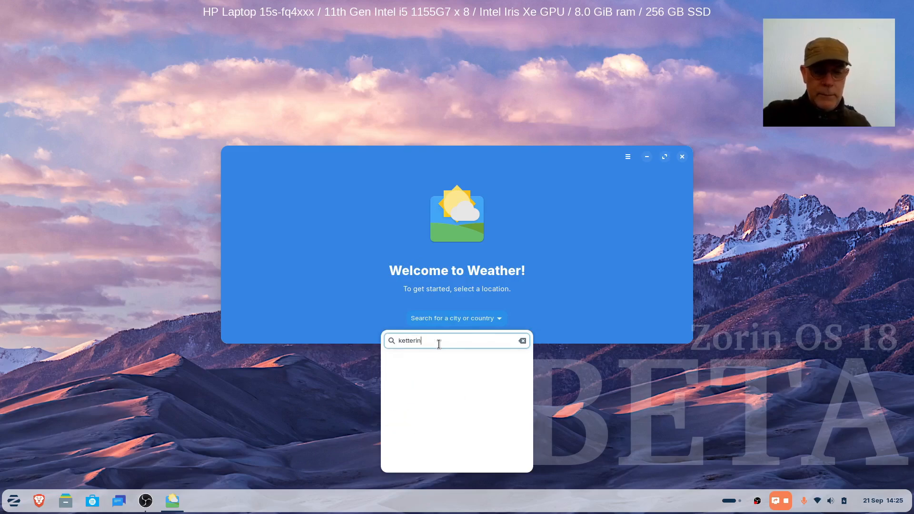
text(g)
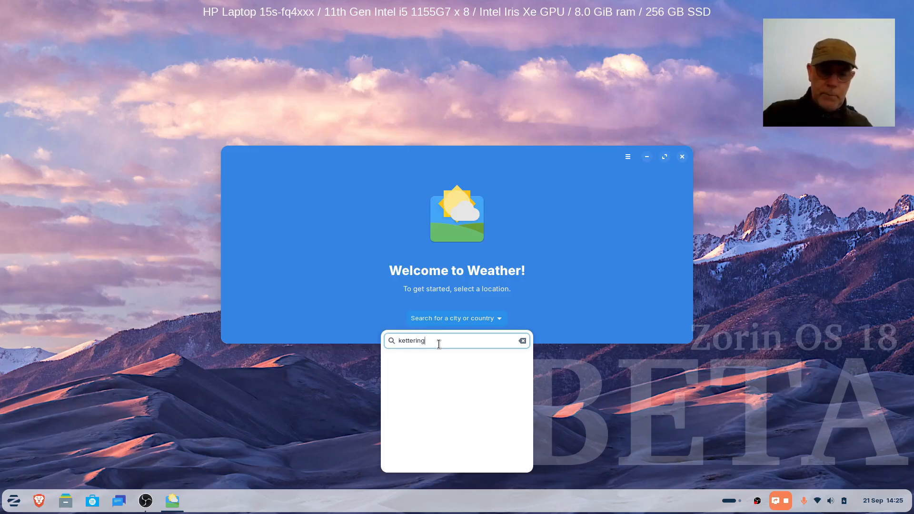
Step: Replace the Weather location search with "Northamptonshire, England"
key(BackSpace)
key(BackSpace)
key(BackSpace)
key(BackSpace)
key(BackSpace)
key(BackSpace)
key(BackSpace)
key(BackSpace)
key(BackSpace)
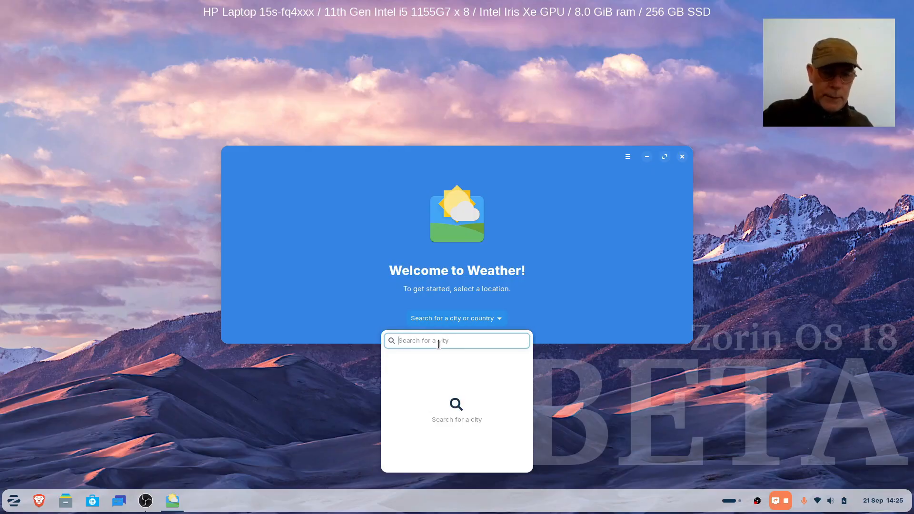
text(Northa)
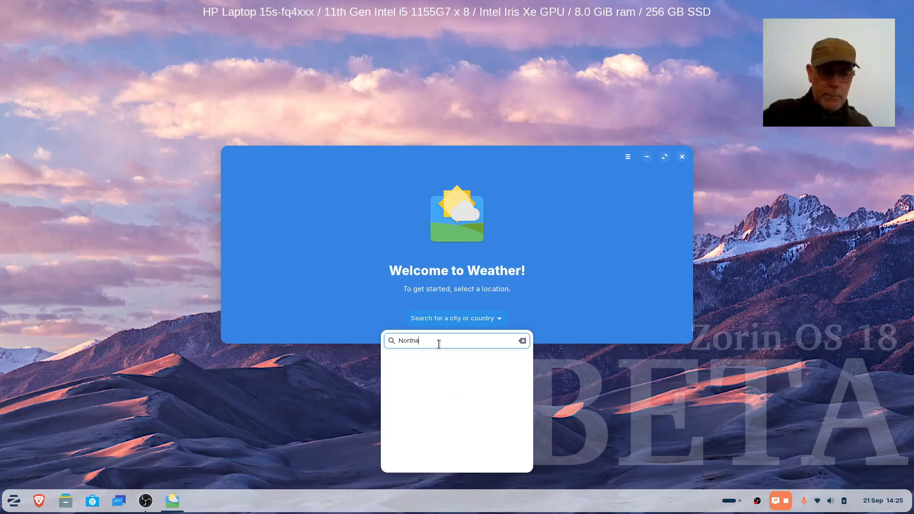
text(mpto)
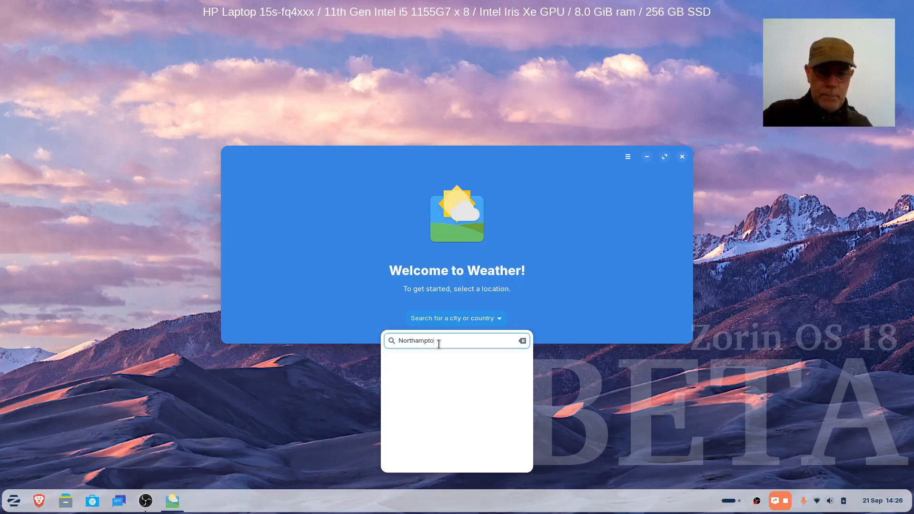
text(nshire)
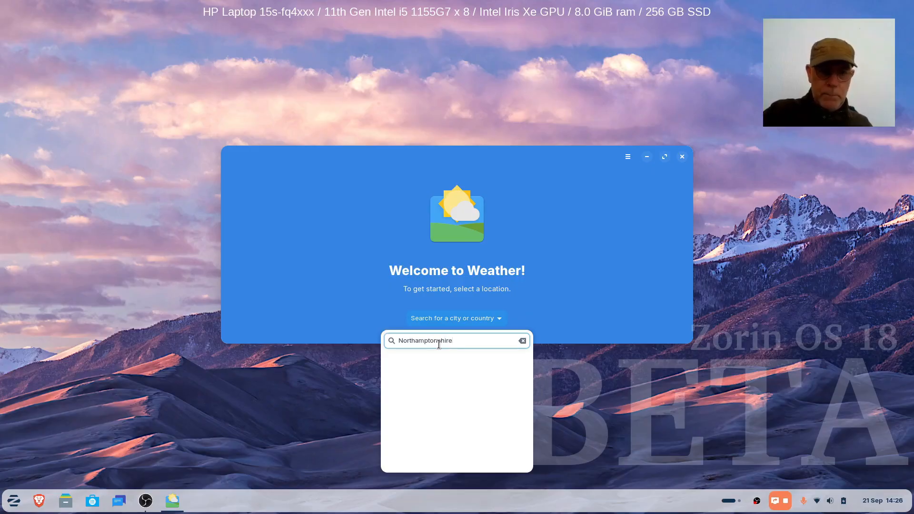
text(, E)
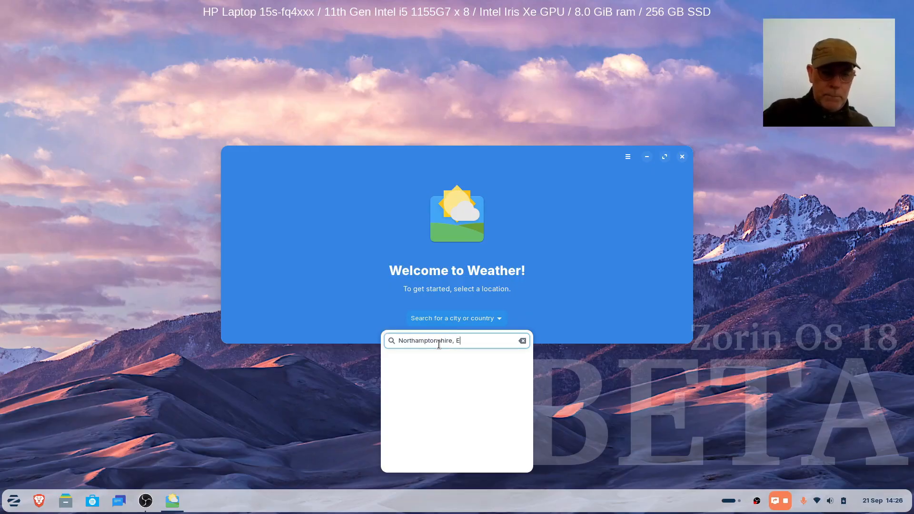
text(ngland)
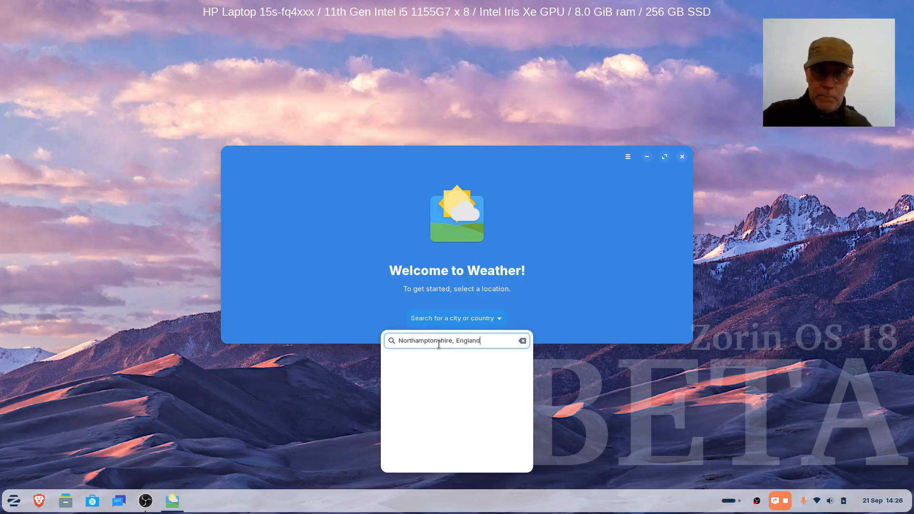
Step: Reopen the Weather location search, look up "North" instead, and browse the matching places
click(498, 320)
click(498, 319)
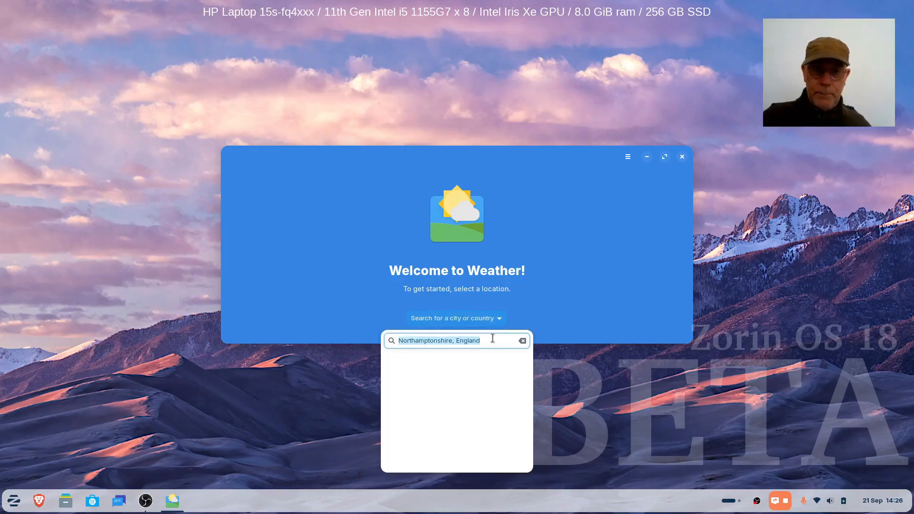
text(No)
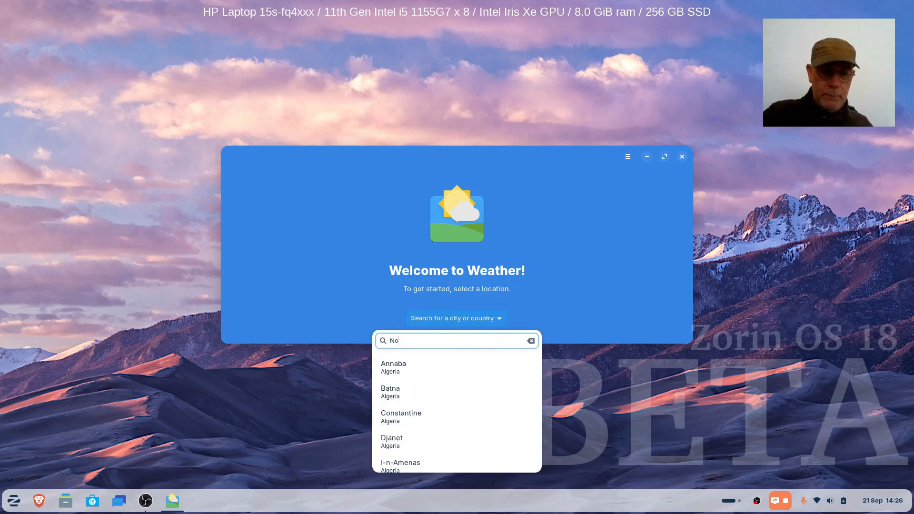
text(rth)
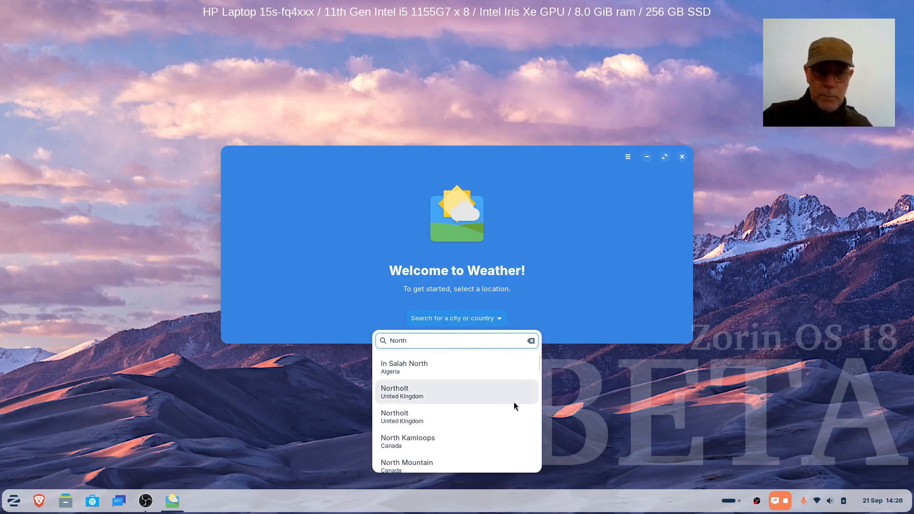
scroll(462, 390, down, 1)
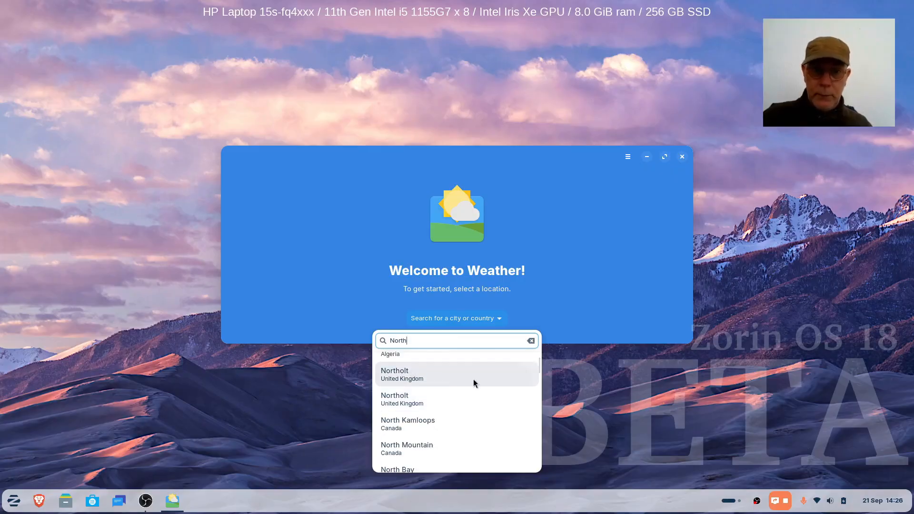
scroll(474, 383, down, 6)
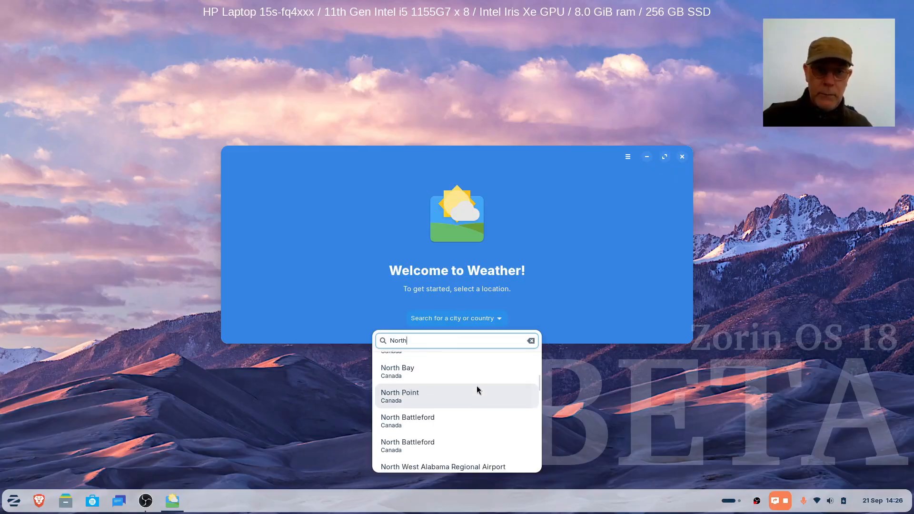
scroll(477, 388, down, 3)
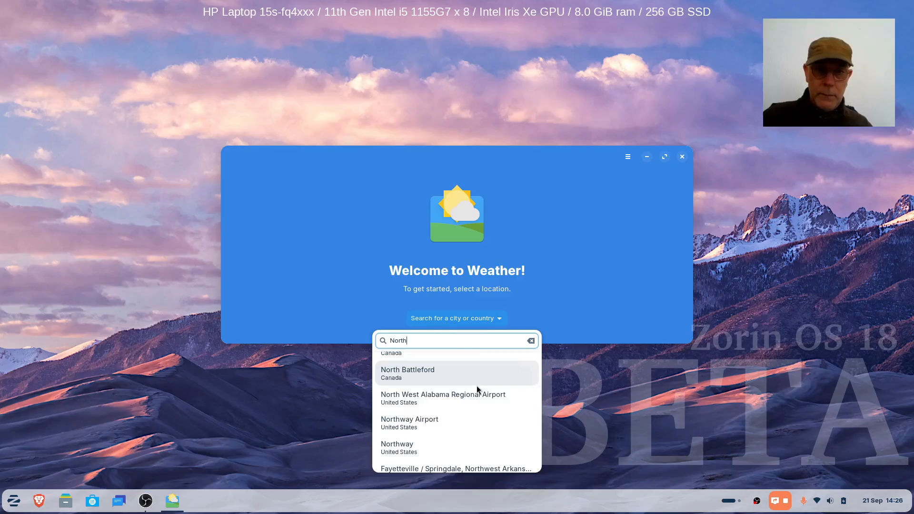
scroll(477, 390, up, 2)
scroll(476, 385, up, 4)
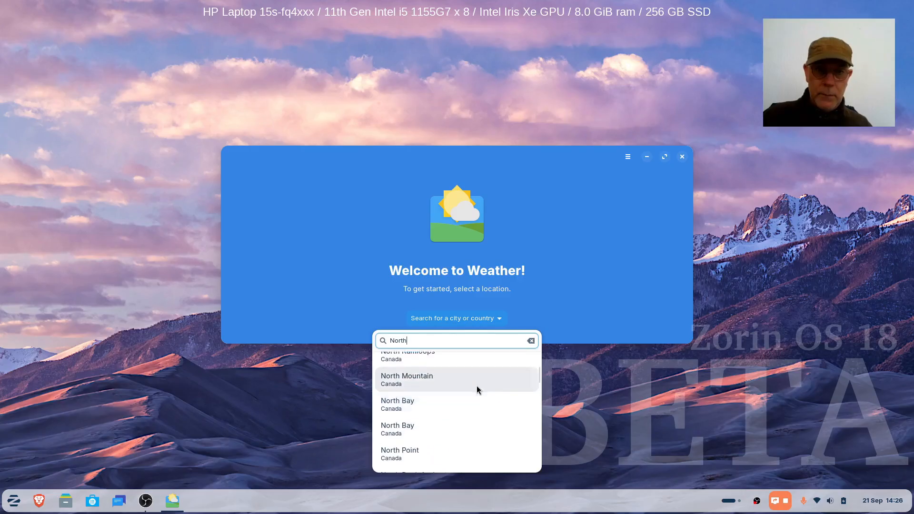
scroll(477, 389, up, 1)
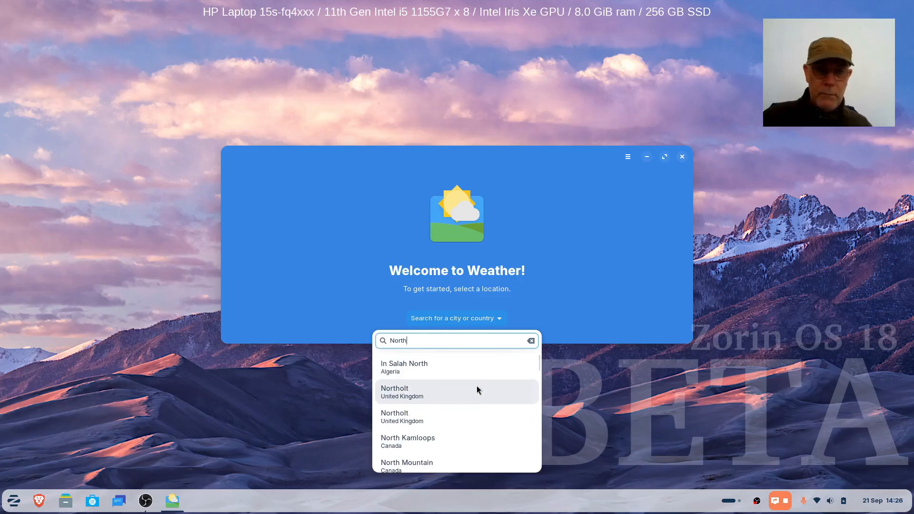
Step: Search the Weather locations for "Corb", clear the search, and close Weather without choosing a location
double_click(444, 346)
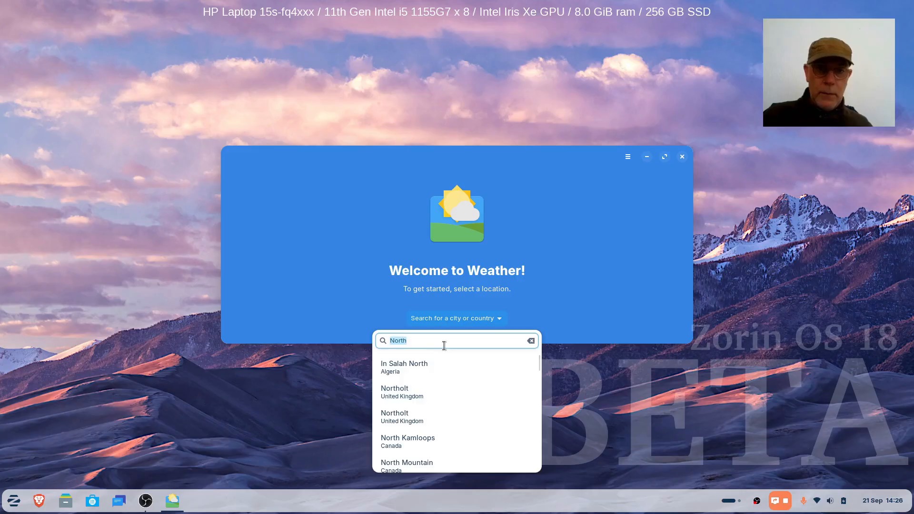
text(Corb)
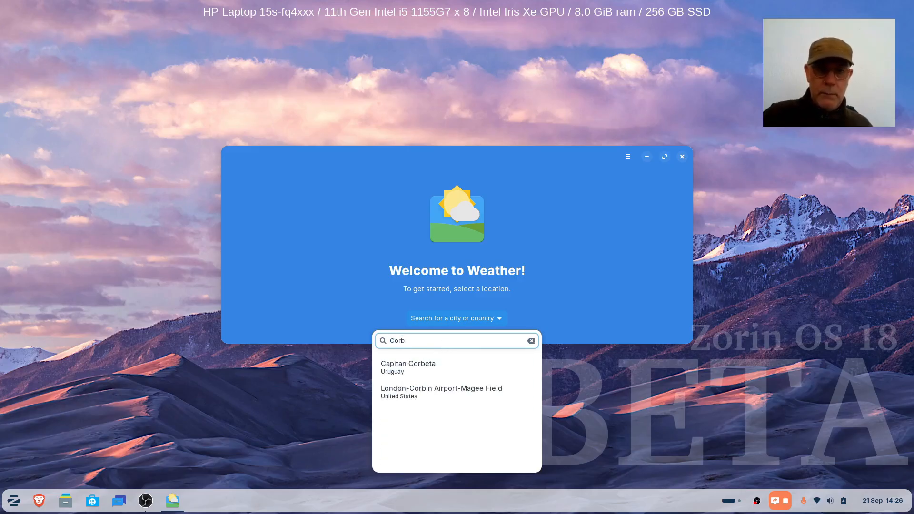
key(BackSpace)
key(BackSpace)
key(BackSpace)
key(BackSpace)
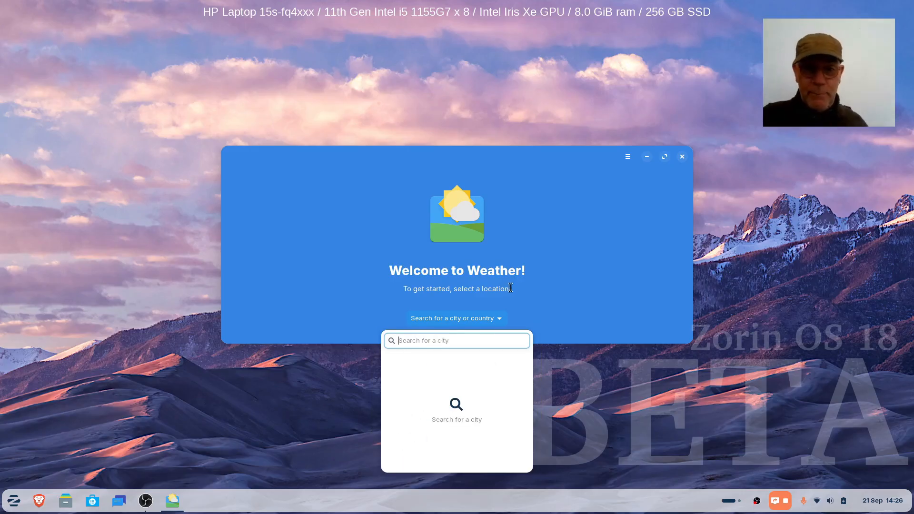
click(563, 308)
click(682, 157)
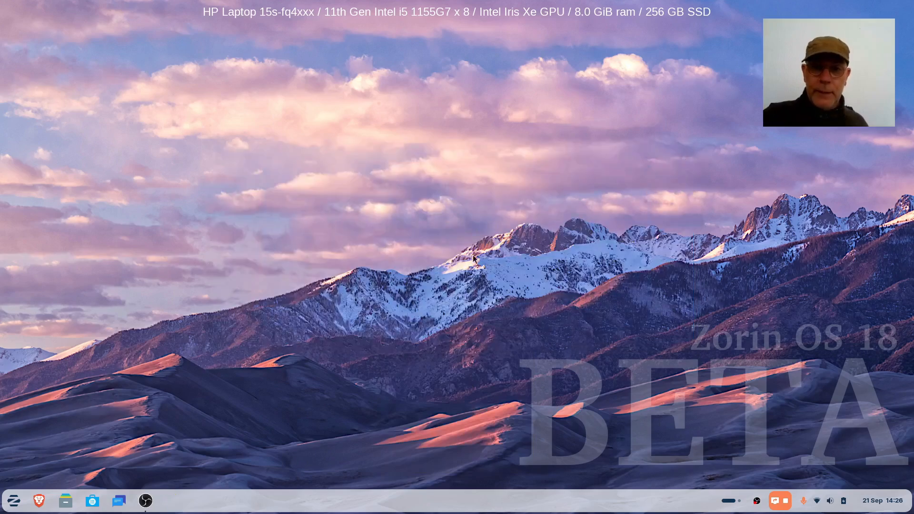
Step: View the Graphics applications in the application menu and return to the category list
click(14, 501)
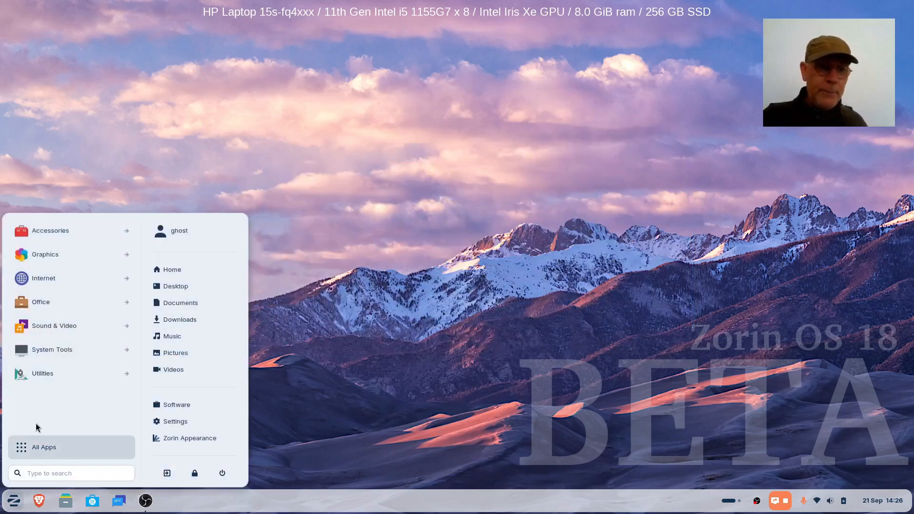
click(66, 255)
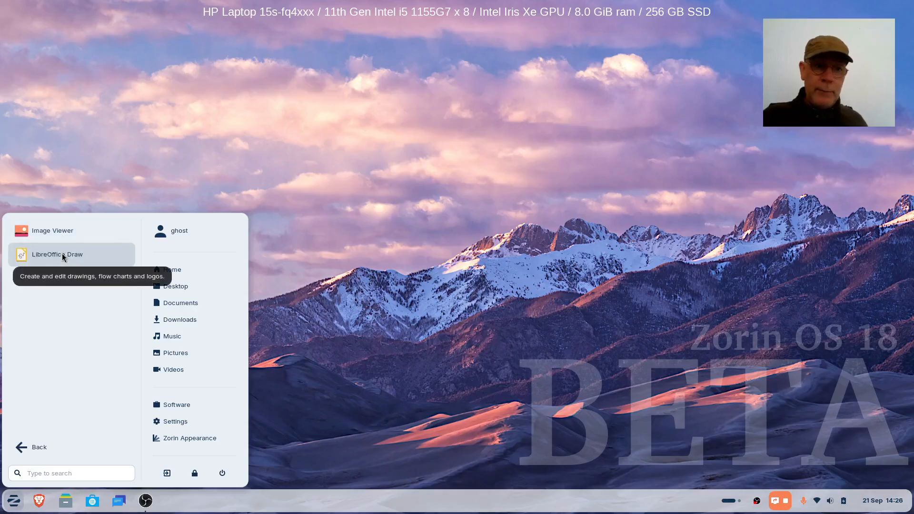
click(18, 452)
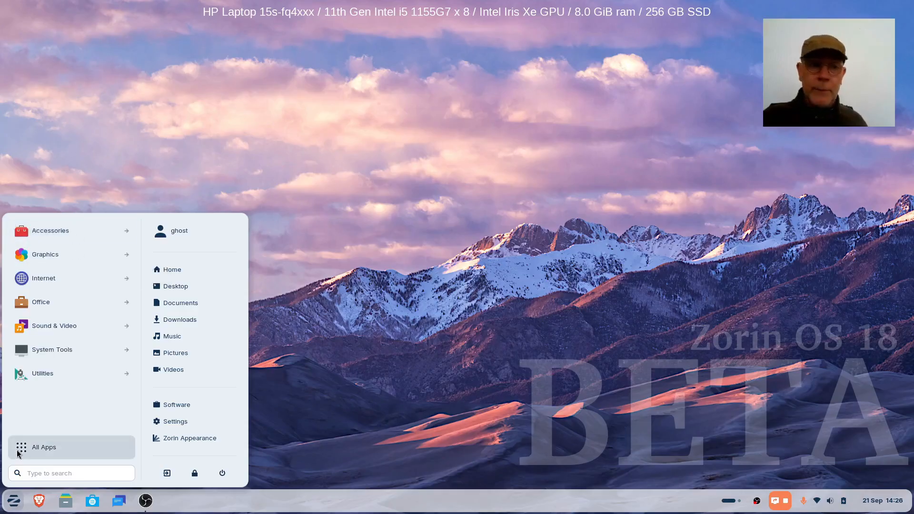
Step: View the Internet, Office and Sound & Video applications in the application menu, returning to the category list after each
click(39, 276)
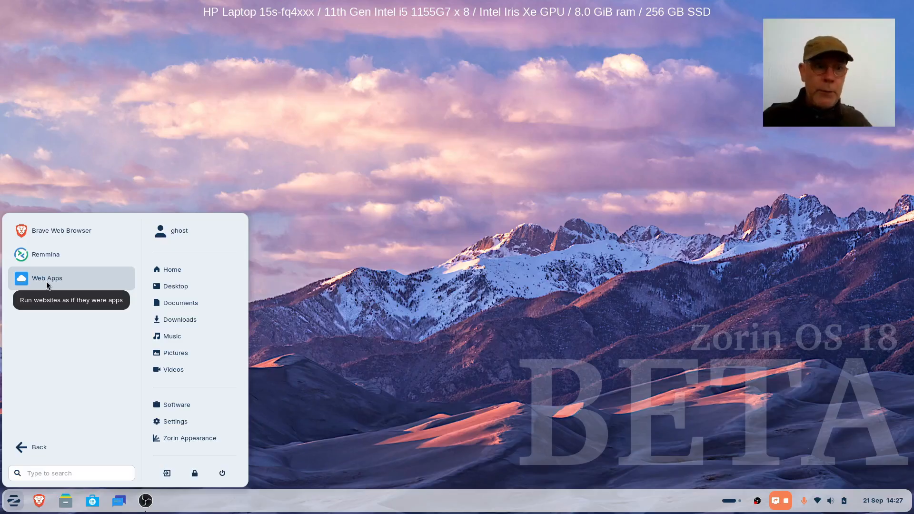
click(27, 448)
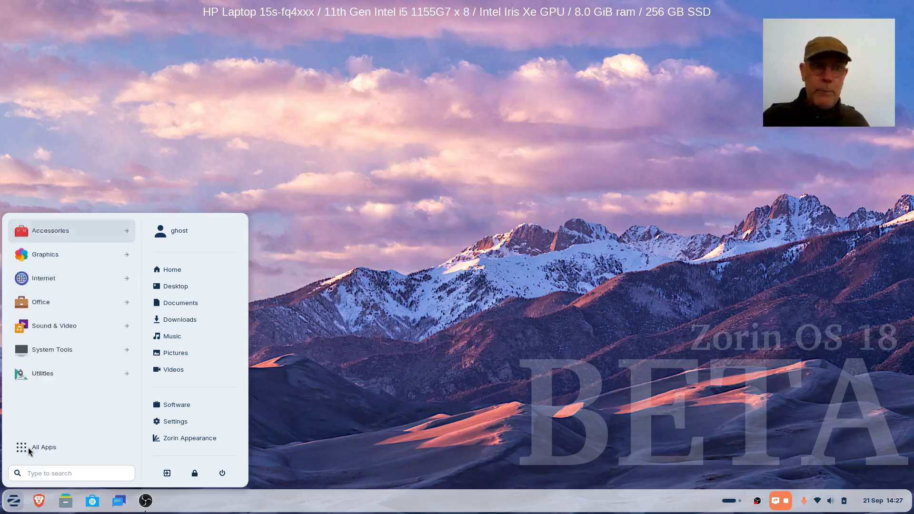
click(36, 305)
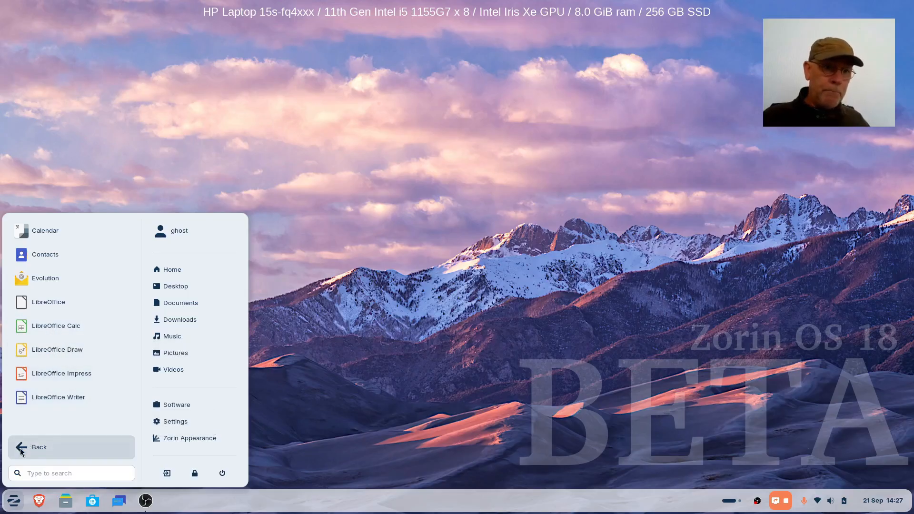
click(41, 447)
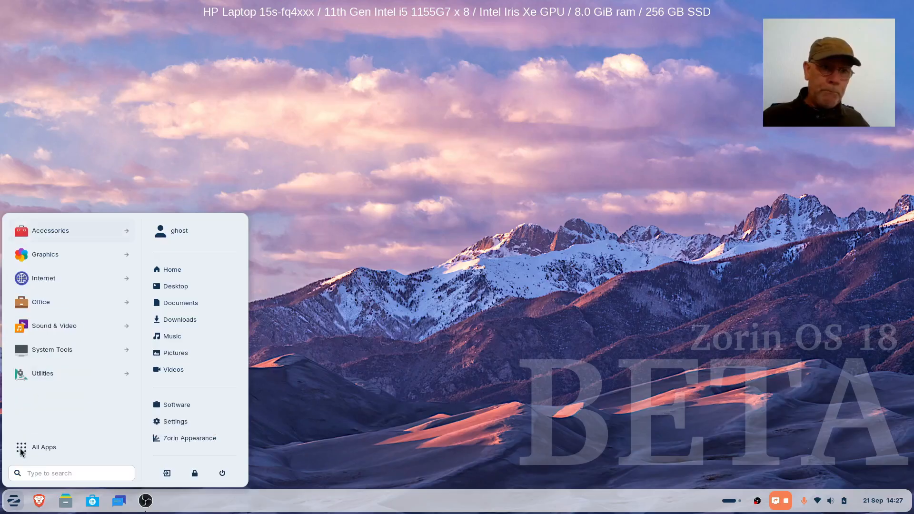
click(49, 326)
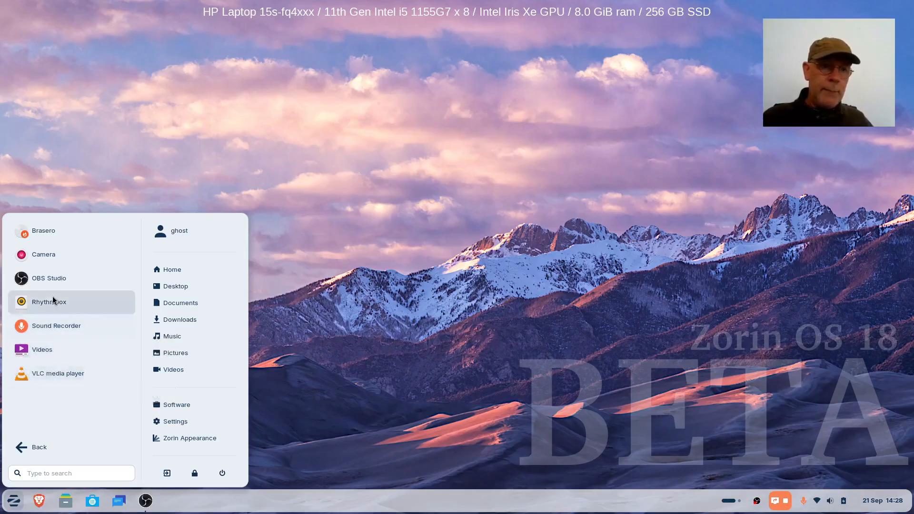
click(20, 450)
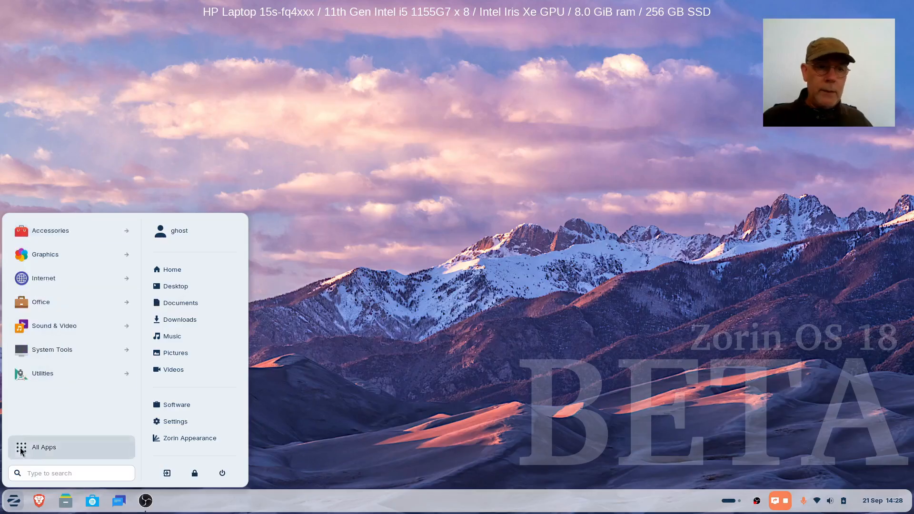
Step: Browse the full list of System Tools applications in the application menu
click(53, 352)
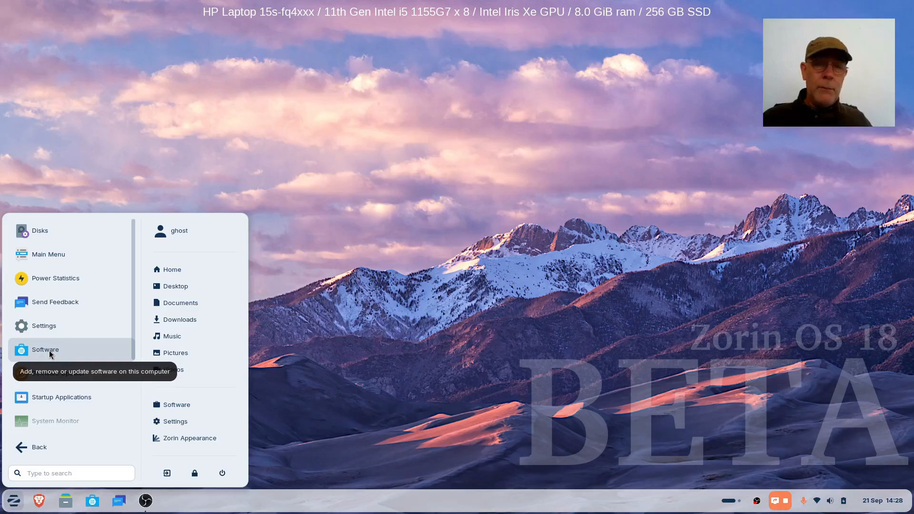
scroll(53, 369, down, 1)
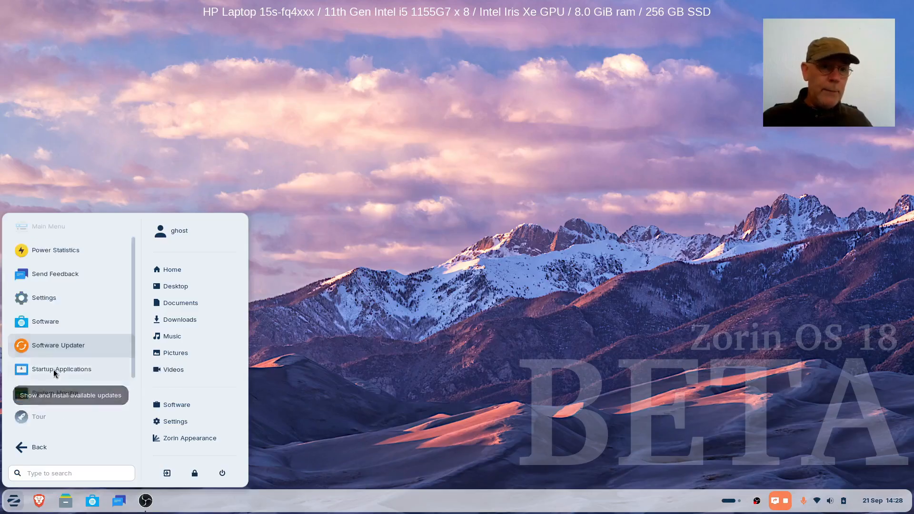
scroll(53, 369, down, 1)
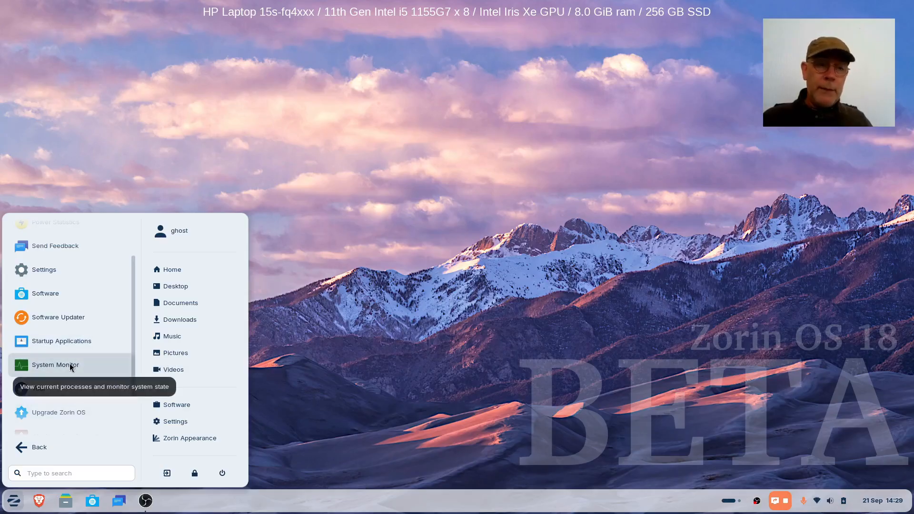
scroll(64, 391, down, 2)
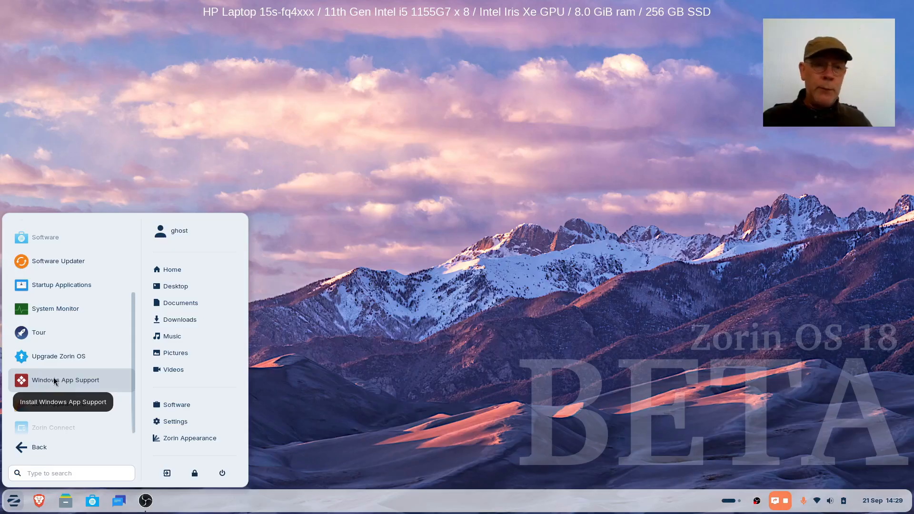
scroll(71, 376, down, 1)
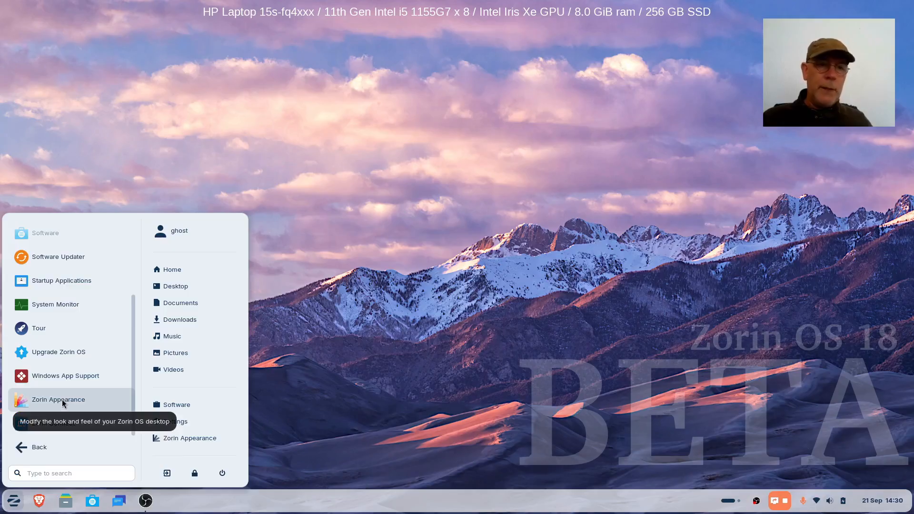
Step: Open System Monitor, examine the CPU, memory and network usage under Resources, and close it
click(61, 300)
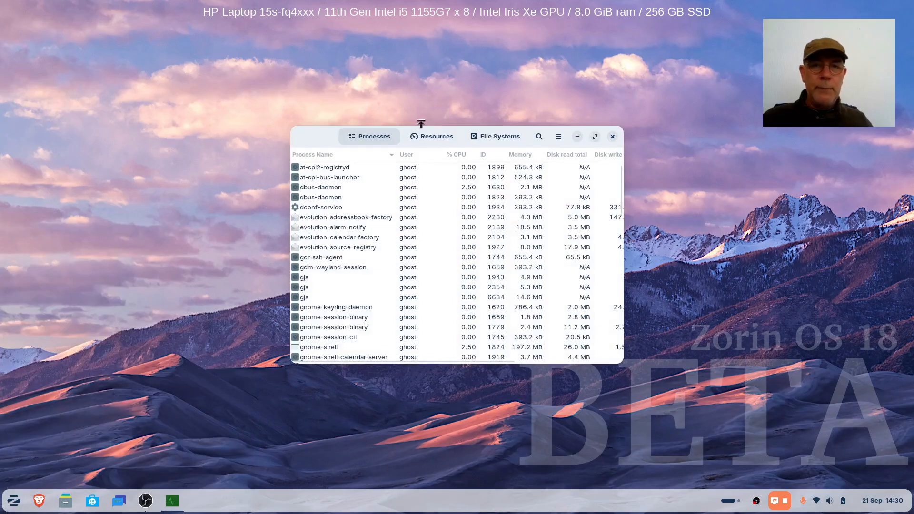
drag(318, 138, 156, 96)
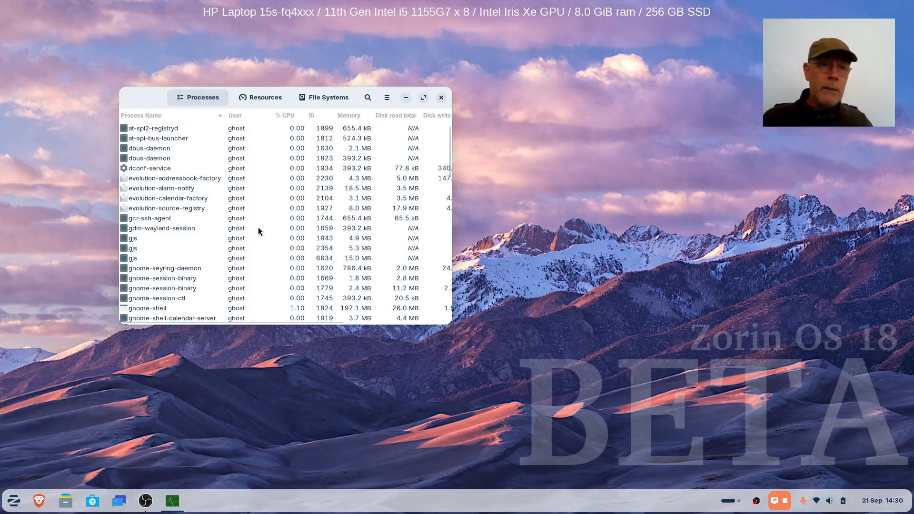
click(269, 100)
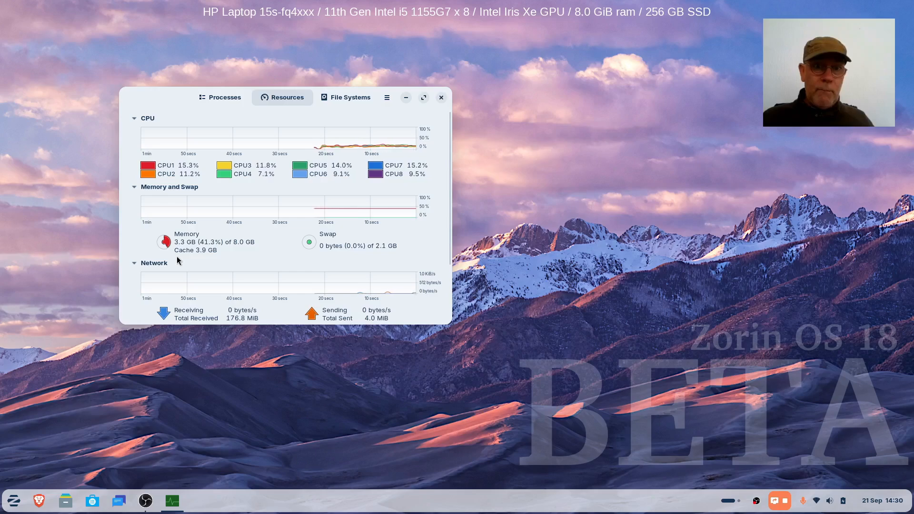
click(441, 98)
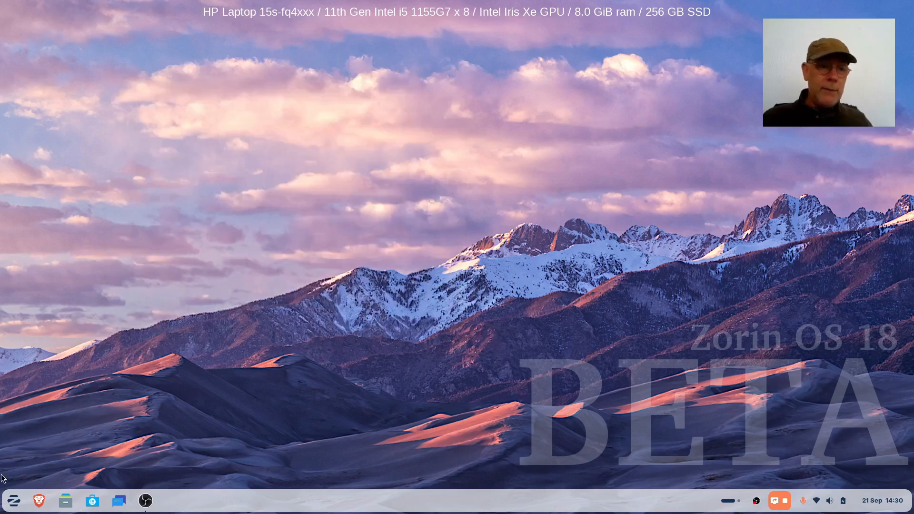
Step: Open Zorin Appearance from the System Tools category and move its window away from the screen centre
click(15, 504)
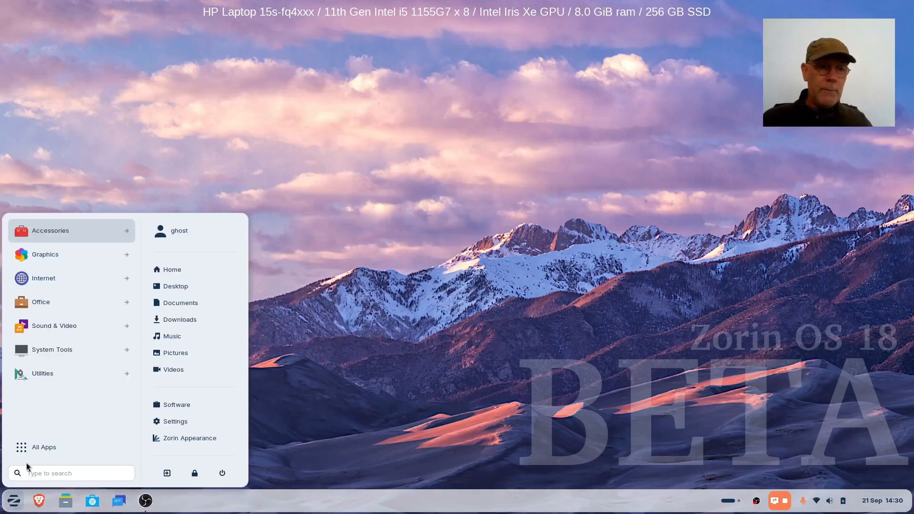
click(51, 351)
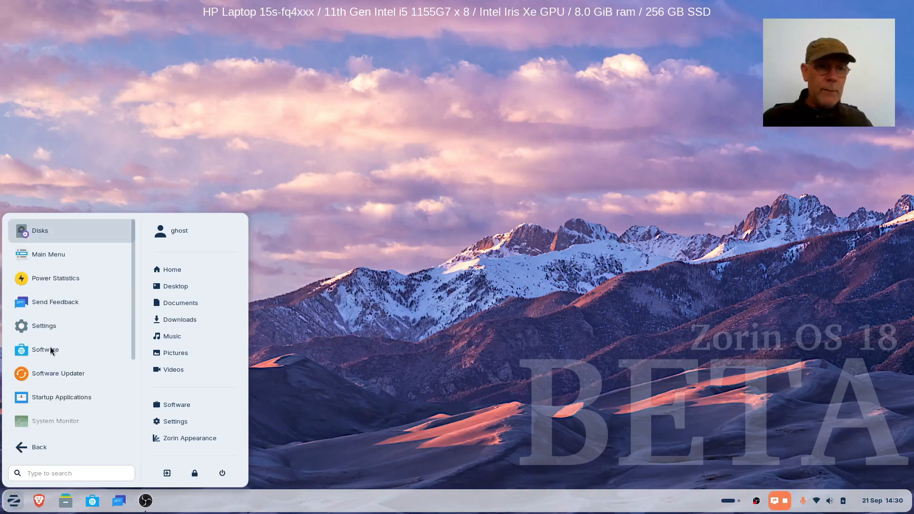
scroll(62, 316, down, 3)
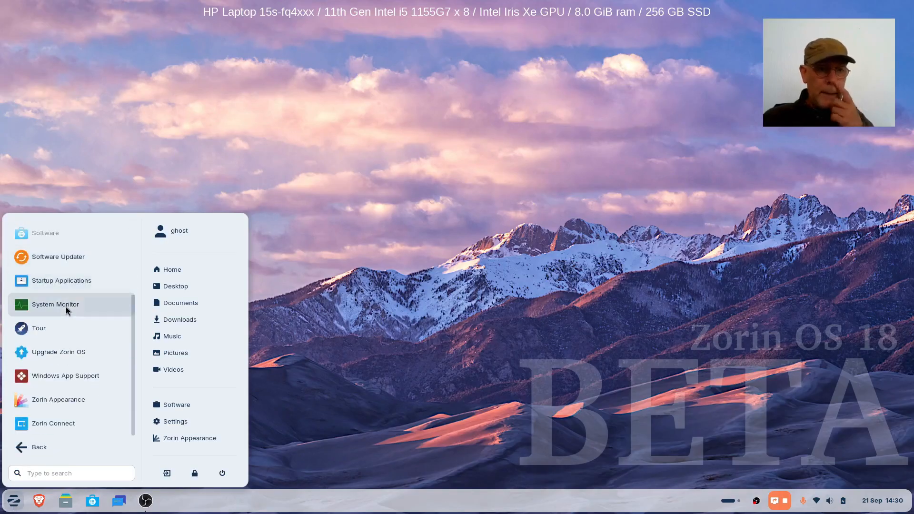
click(58, 402)
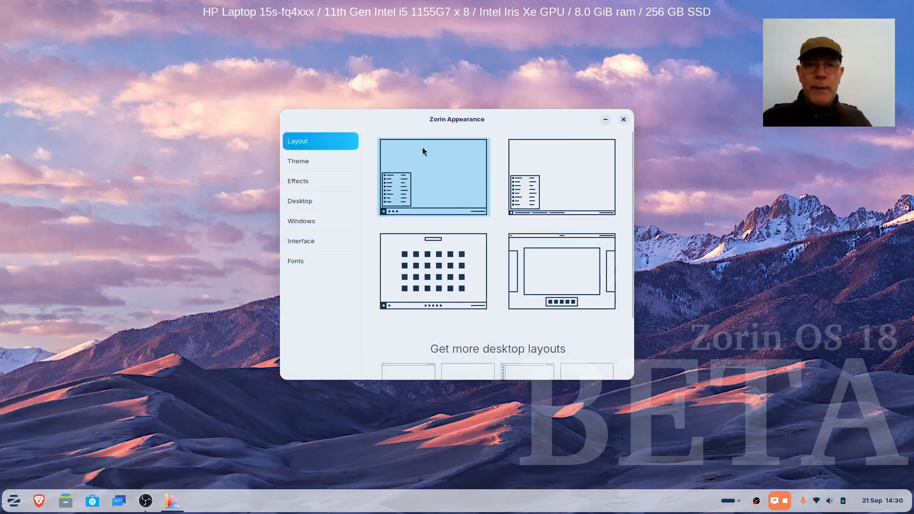
drag(463, 119, 293, 146)
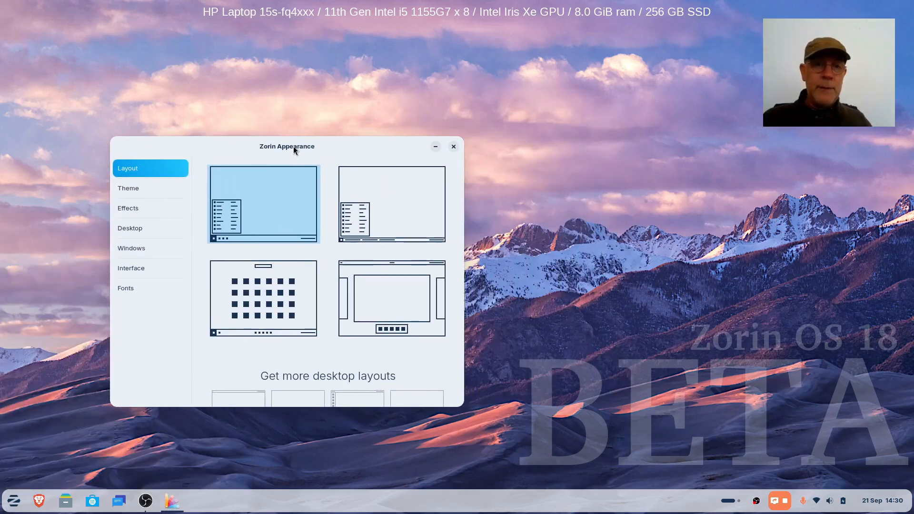
Step: Try the desktop layout with a titled window list, and the app-grid layout including its full-screen application overview
click(373, 211)
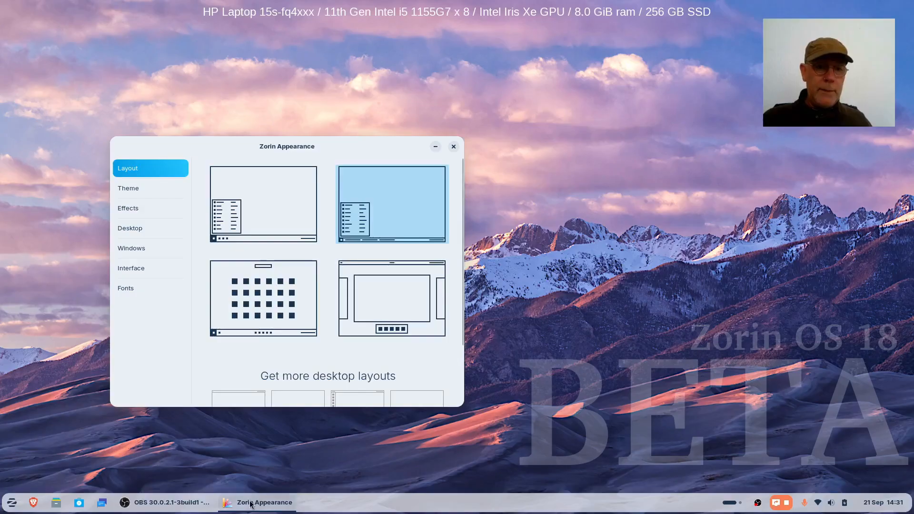
mouse_move(185, 510)
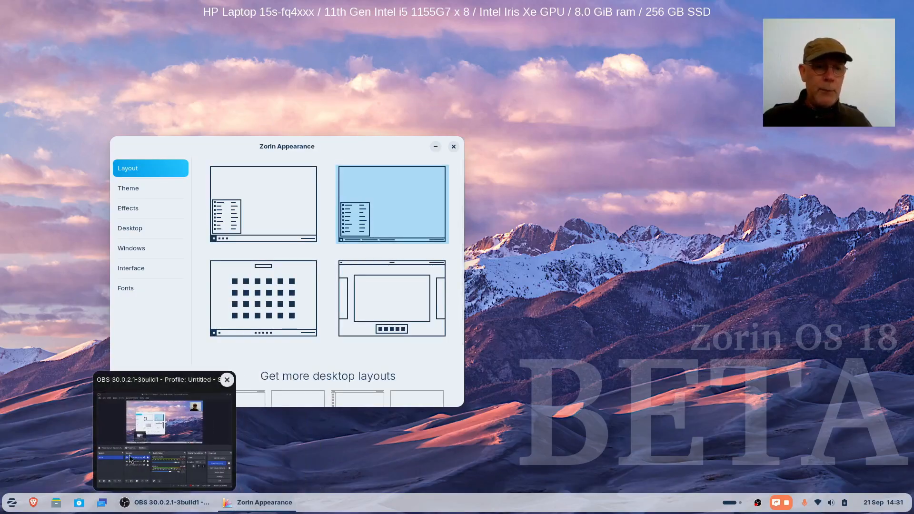
click(264, 301)
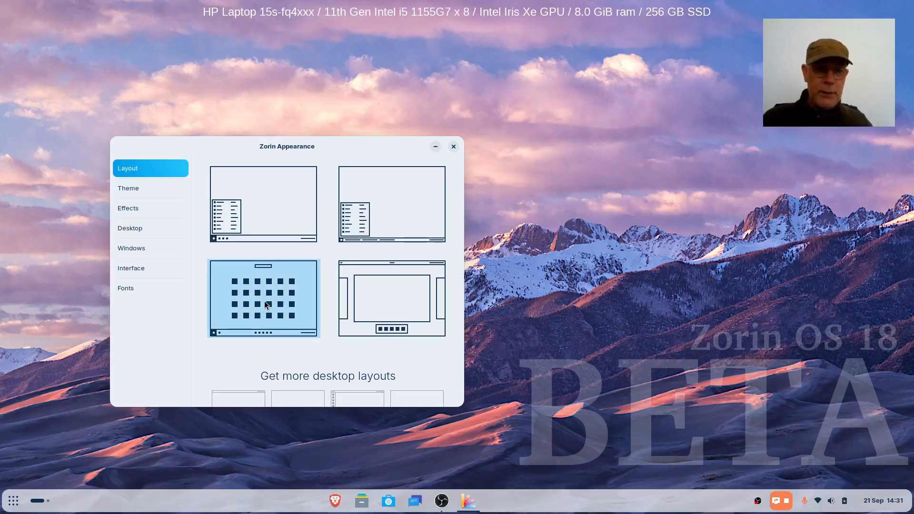
click(13, 501)
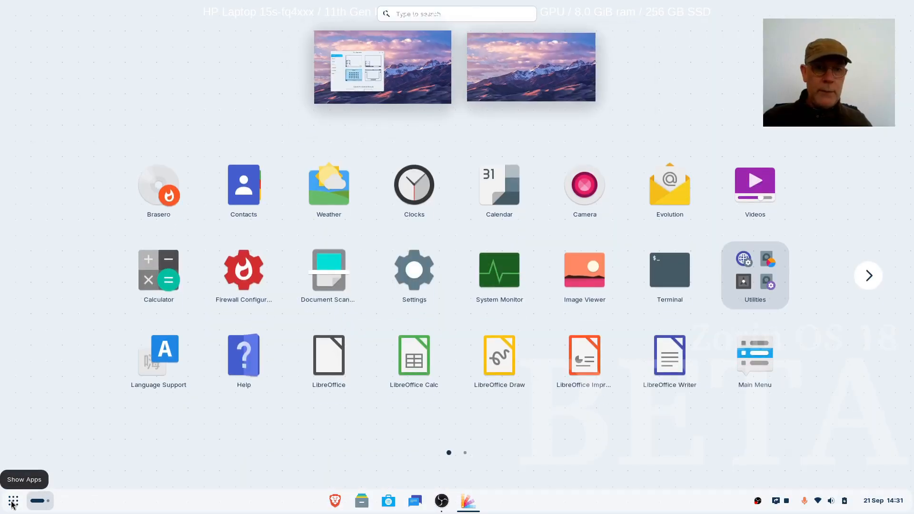
click(13, 503)
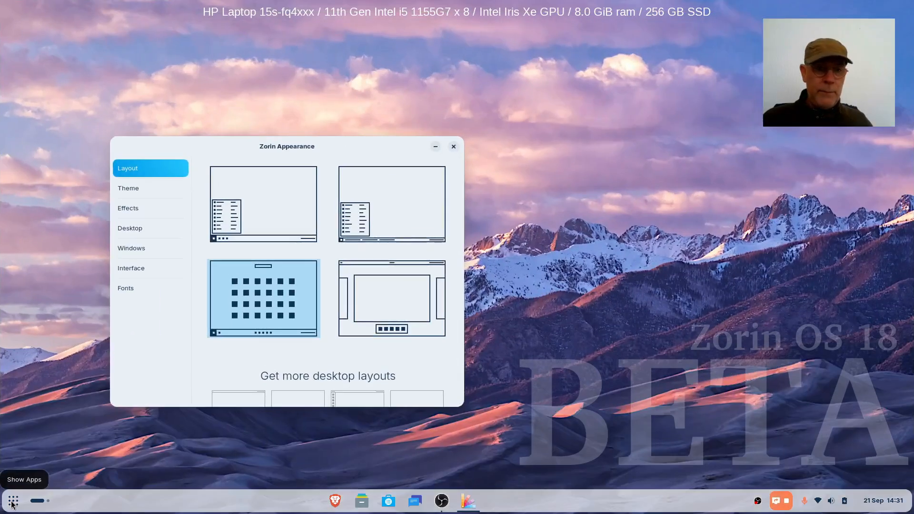
Step: Try the layout with a top bar and dock, view its activities overview, and restore the first desktop layout
click(381, 287)
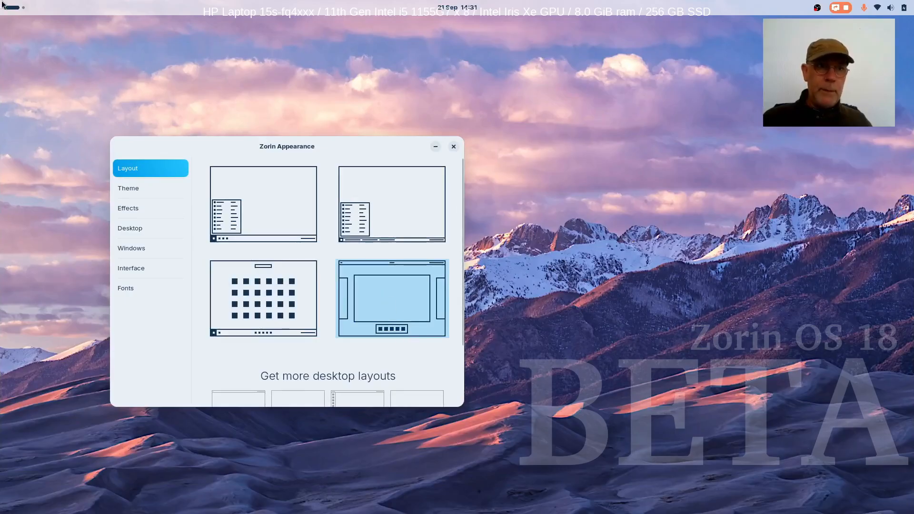
click(22, 9)
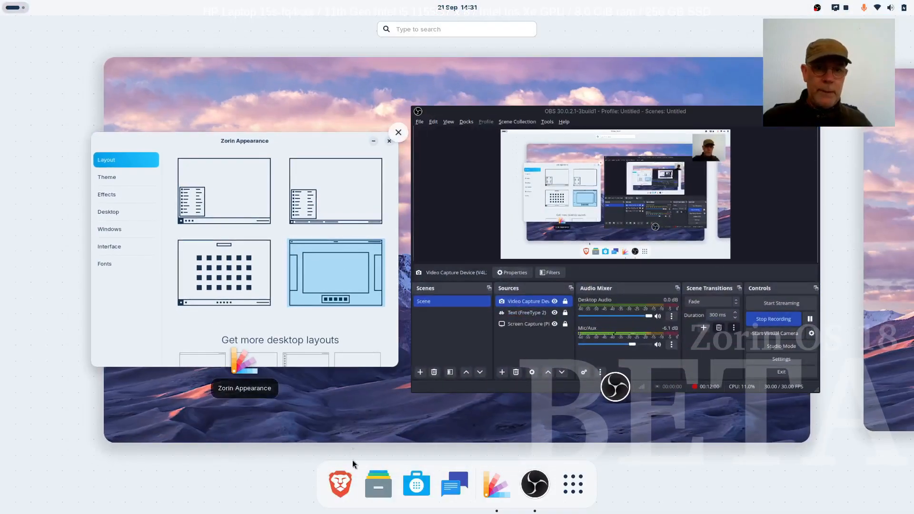
click(351, 413)
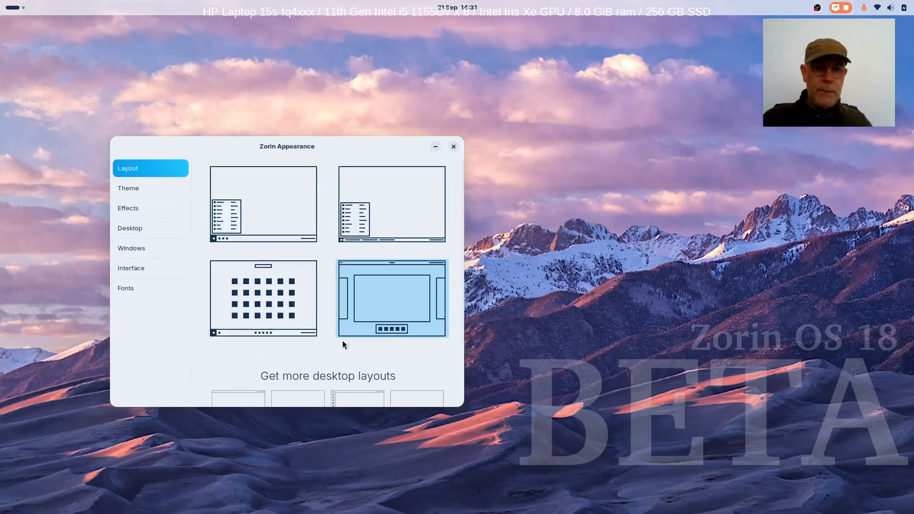
click(260, 207)
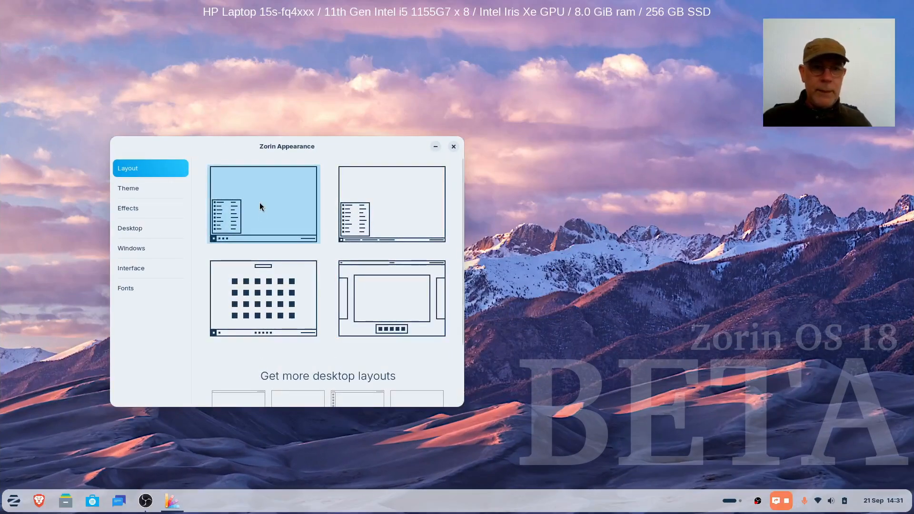
Step: Check the Other theme options and set the Zorin theme to the dark style with the grey accent colour
click(134, 193)
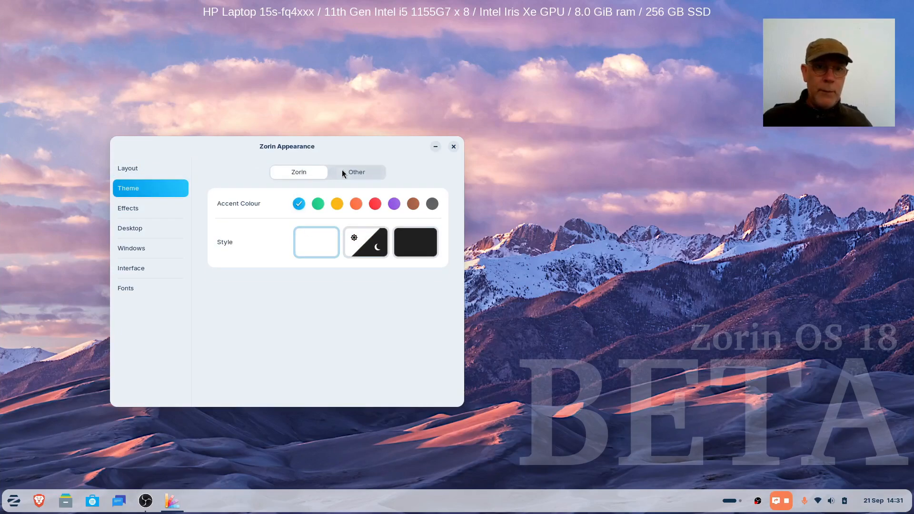
click(356, 173)
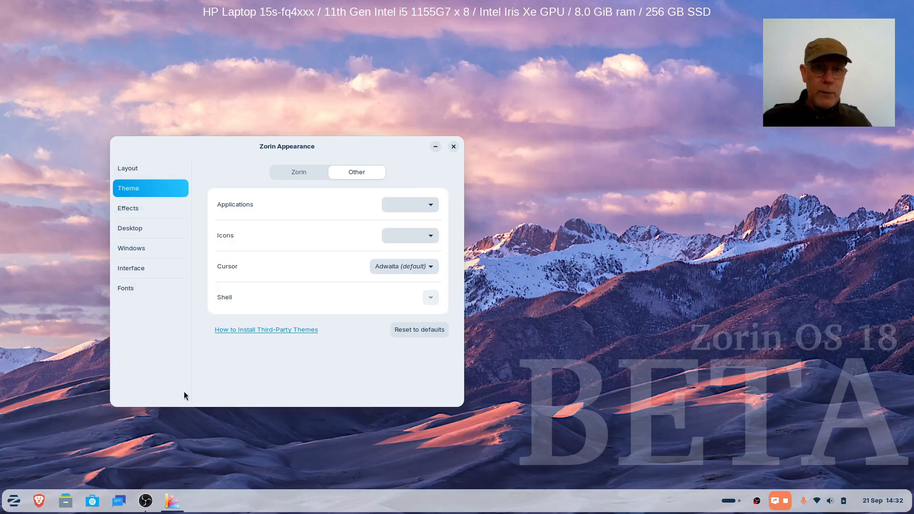
click(298, 172)
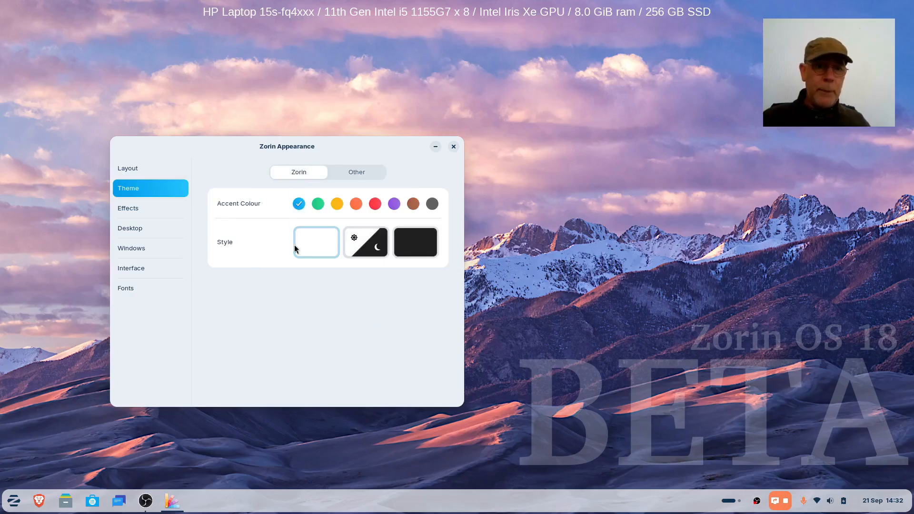
click(419, 244)
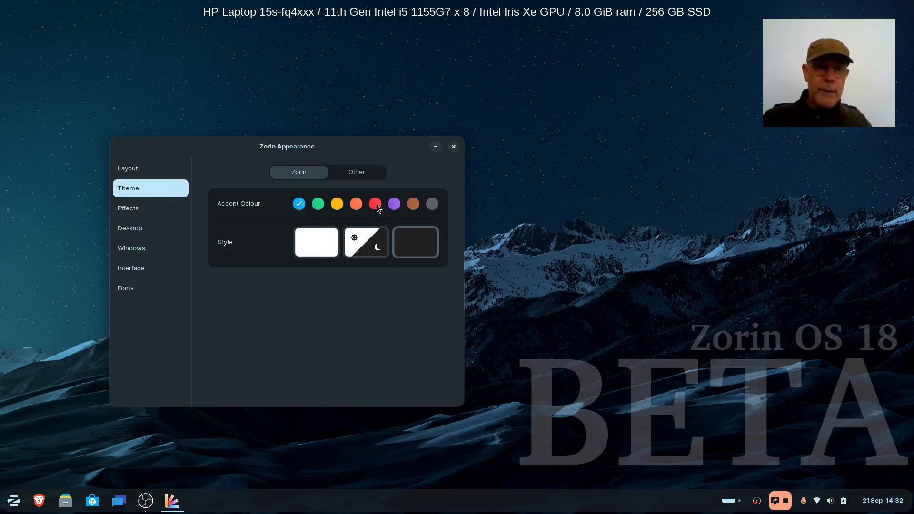
click(433, 205)
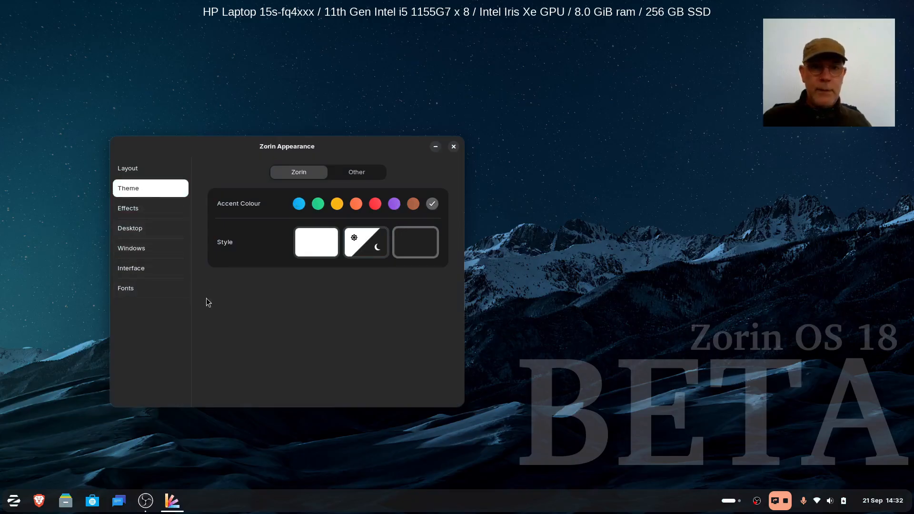
Step: Test the minimise animation from the Effects settings and turn on Jelly Mode
click(150, 212)
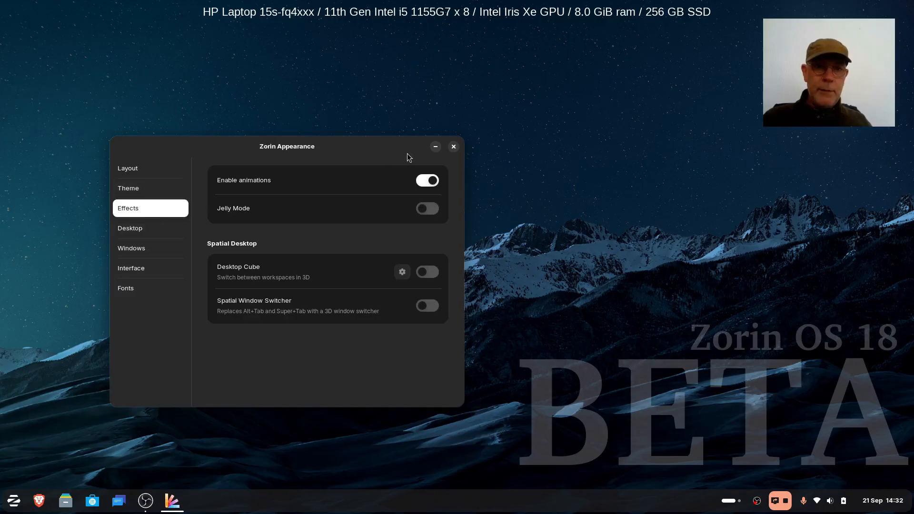
click(436, 147)
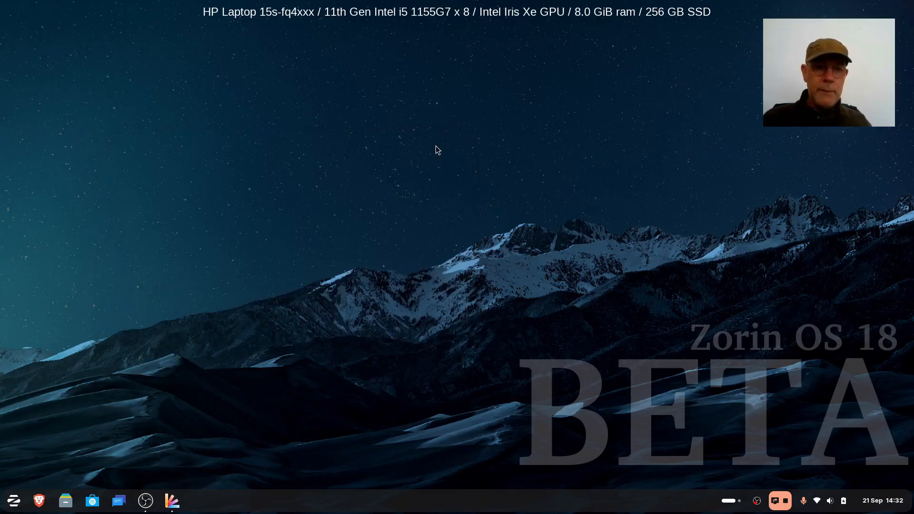
click(171, 501)
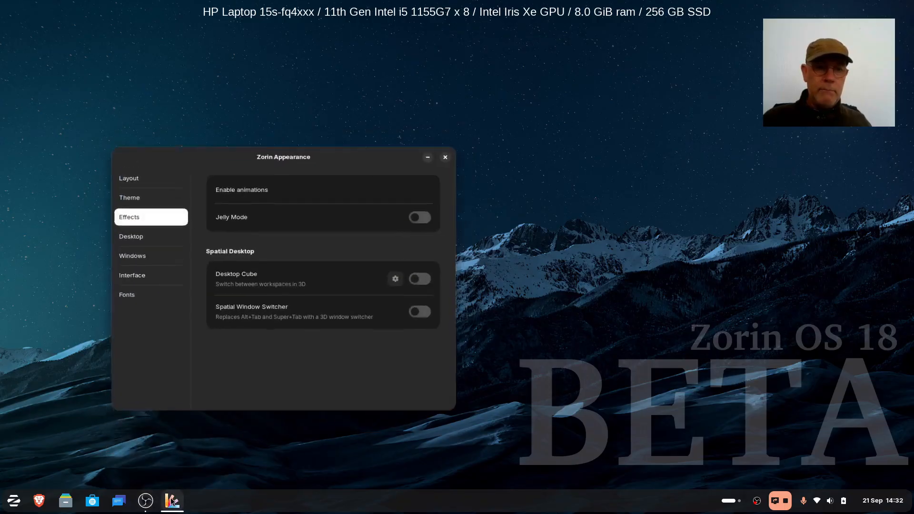
click(433, 209)
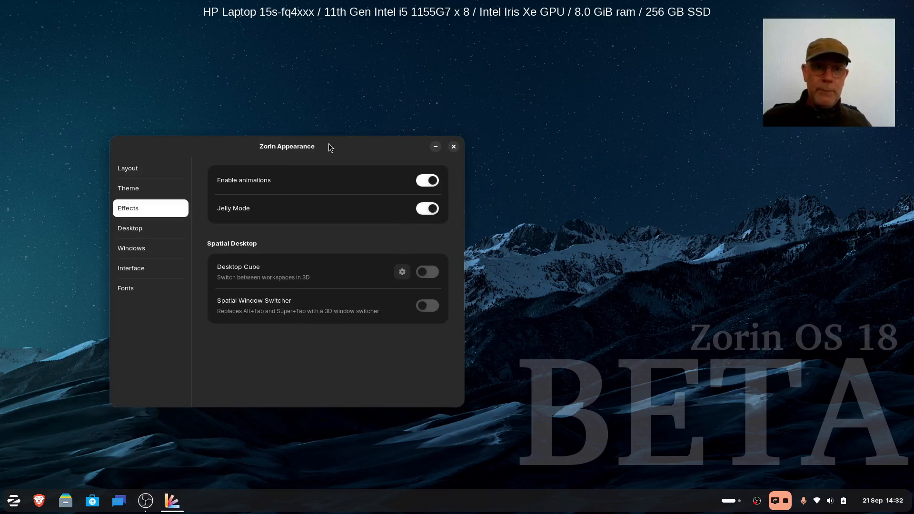
Step: Try the Jelly Mode effect by moving, minimising and restoring the Zorin Appearance window several times
drag(327, 144, 395, 134)
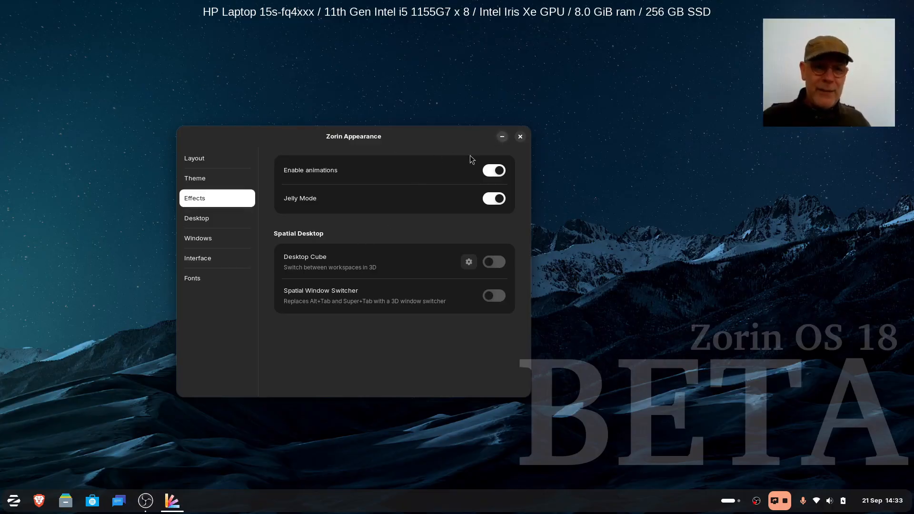
click(173, 506)
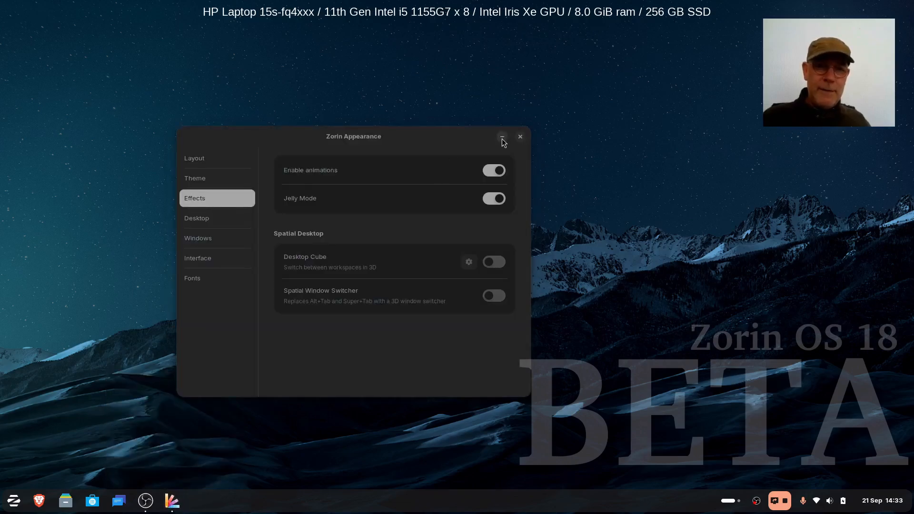
click(172, 503)
click(173, 504)
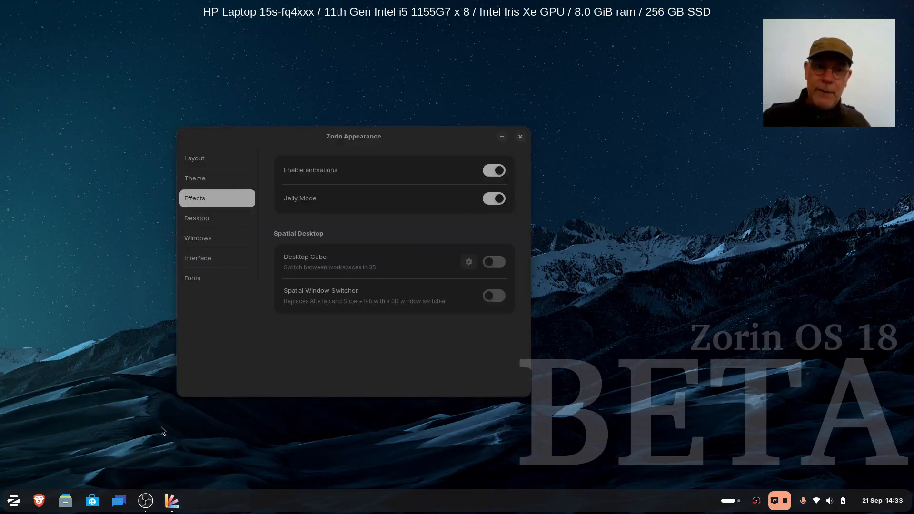
drag(344, 136, 338, 107)
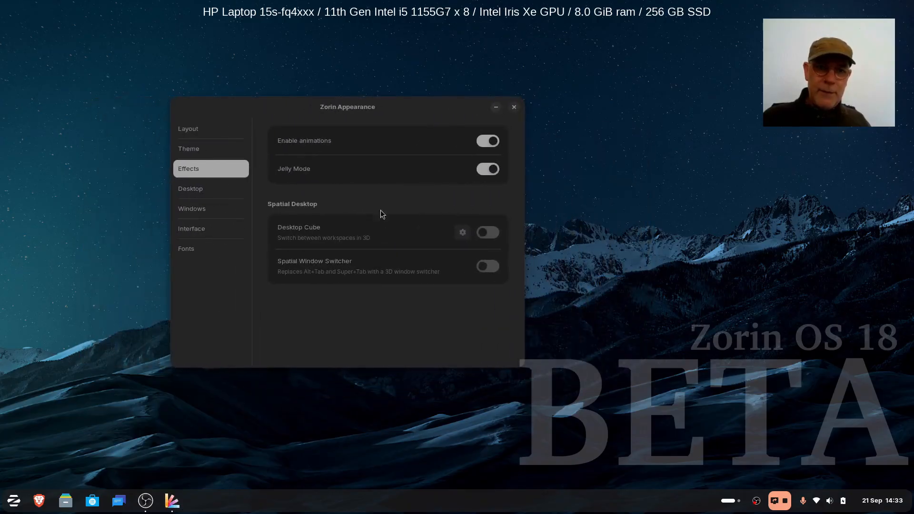
click(171, 500)
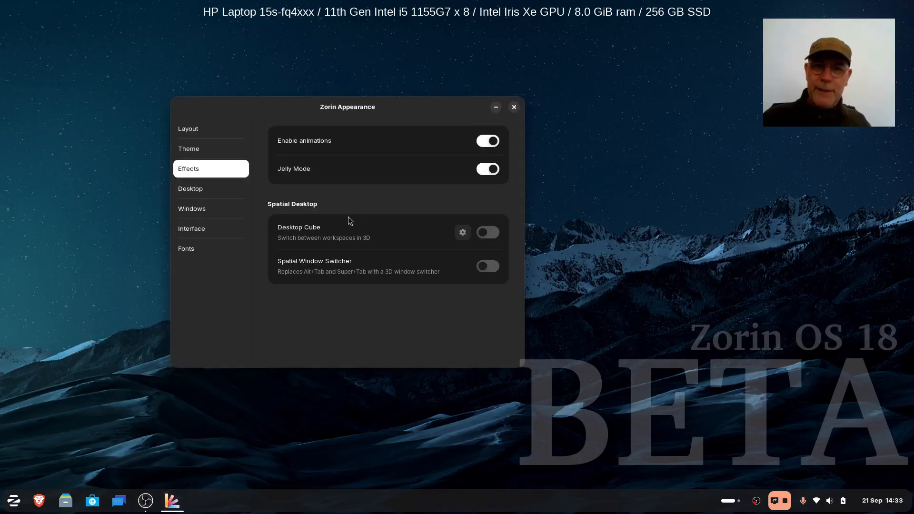
drag(361, 104, 382, 99)
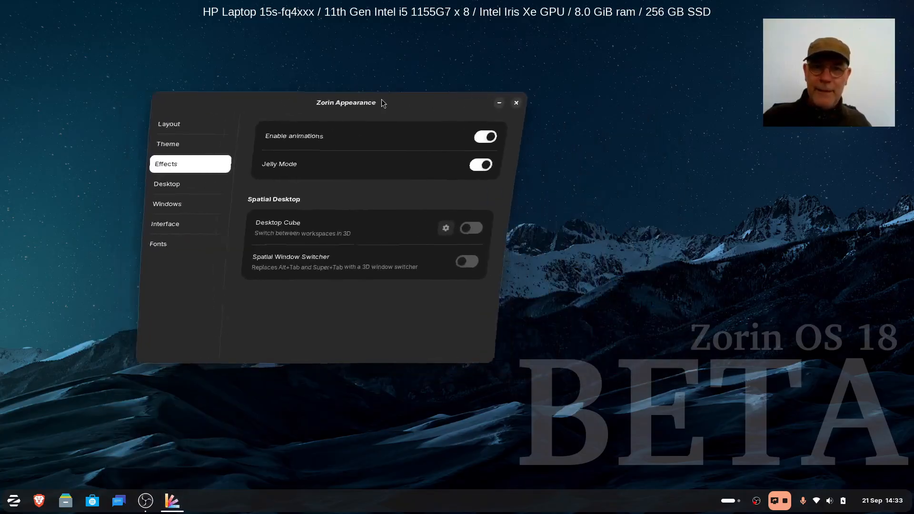
click(516, 104)
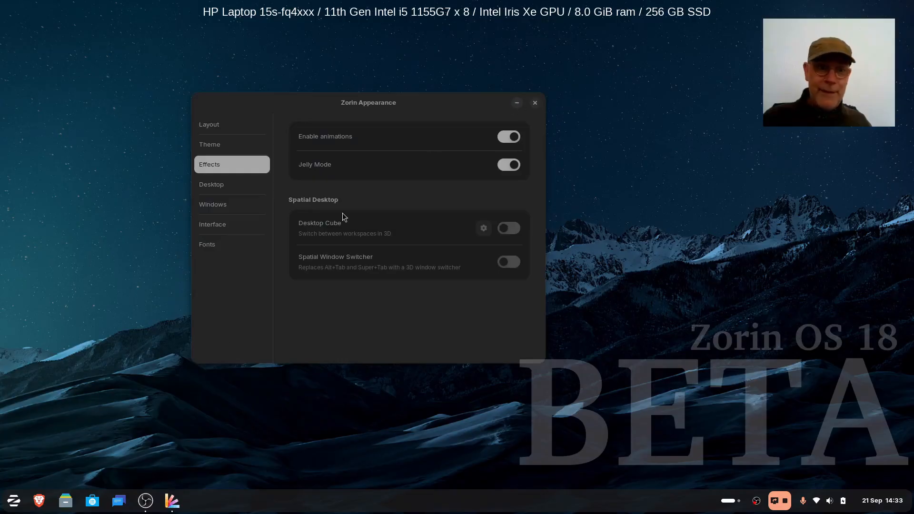
click(172, 501)
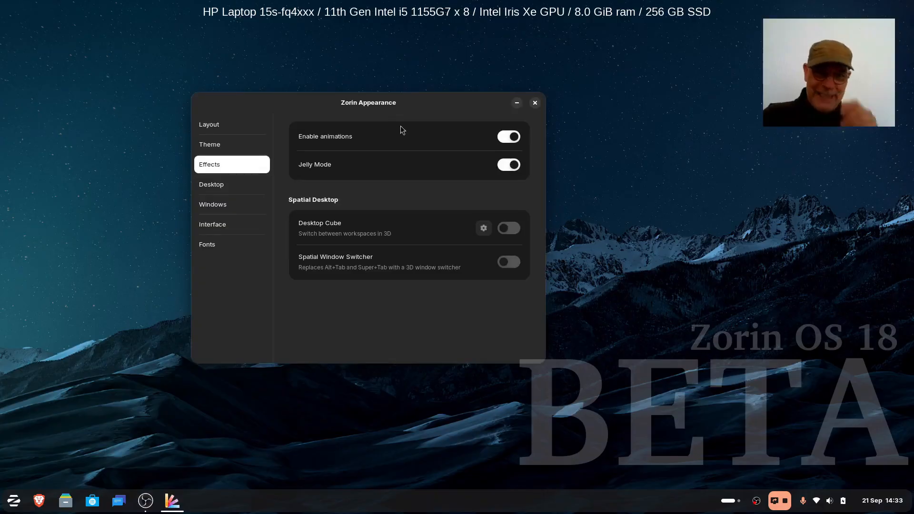
Step: Turn on the Desktop Cube effect and open its settings window
click(514, 227)
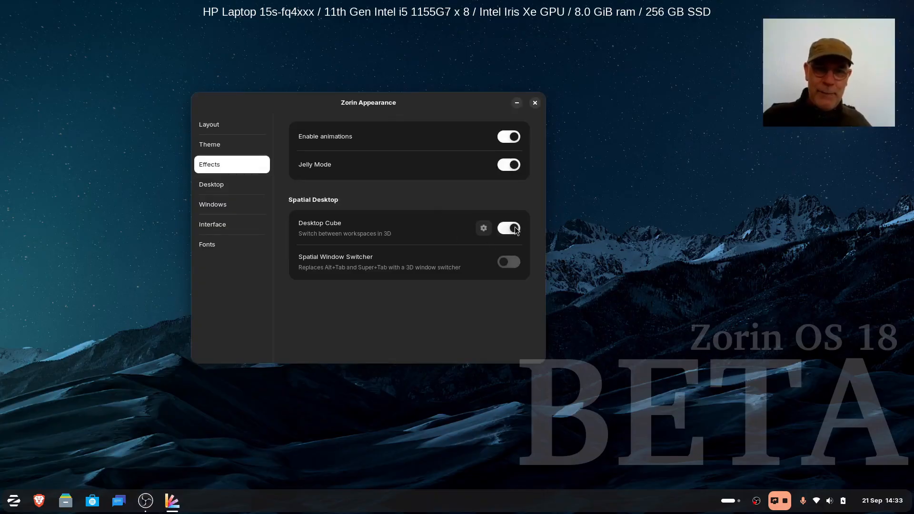
click(485, 226)
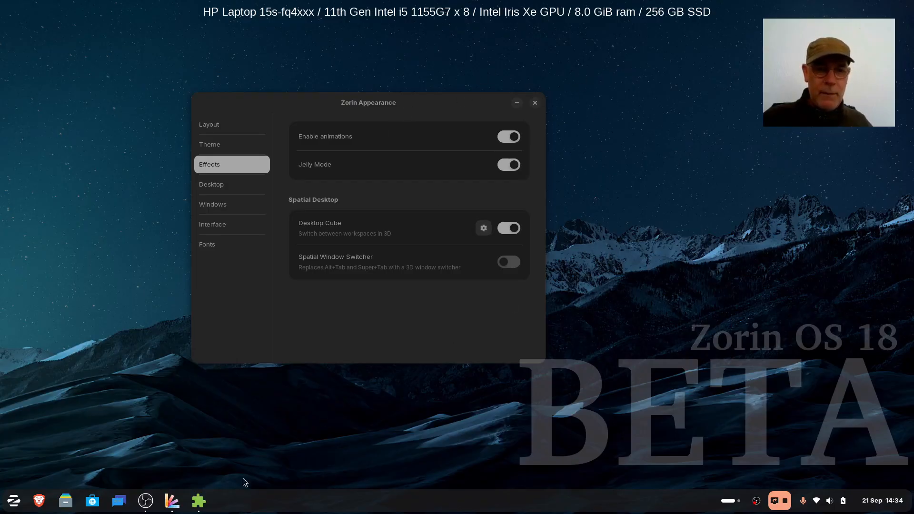
click(199, 502)
Step: View the window animations by moving the Zorin Appearance window and minimising and restoring the Desktop Cube settings window
drag(449, 98, 579, 147)
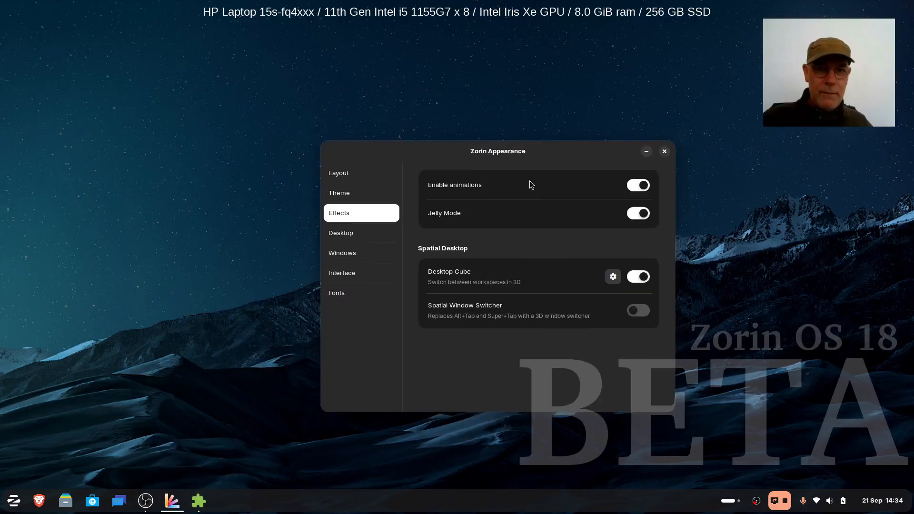
click(646, 154)
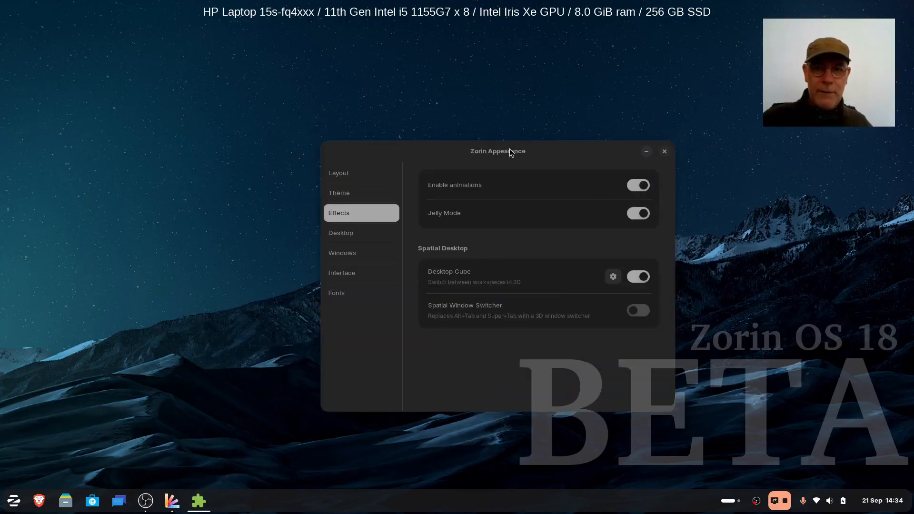
drag(508, 151, 406, 128)
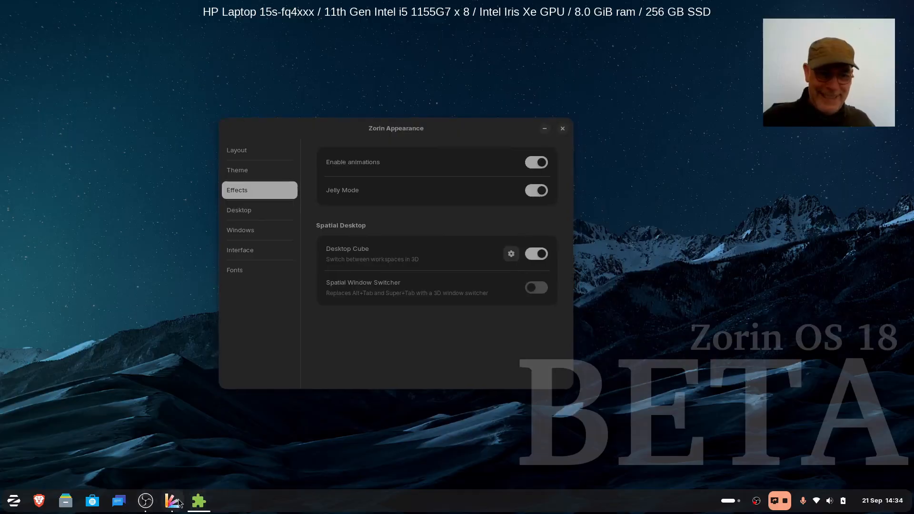
click(199, 502)
click(199, 504)
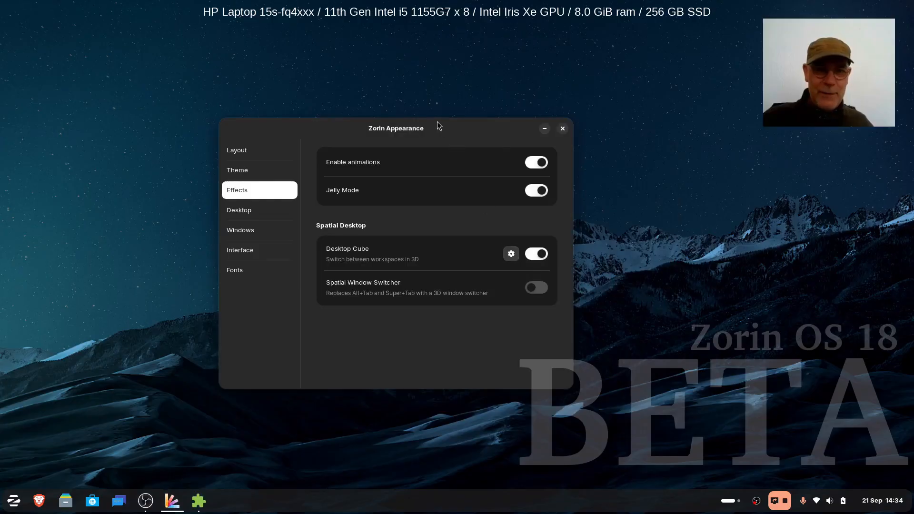
drag(438, 123, 395, 135)
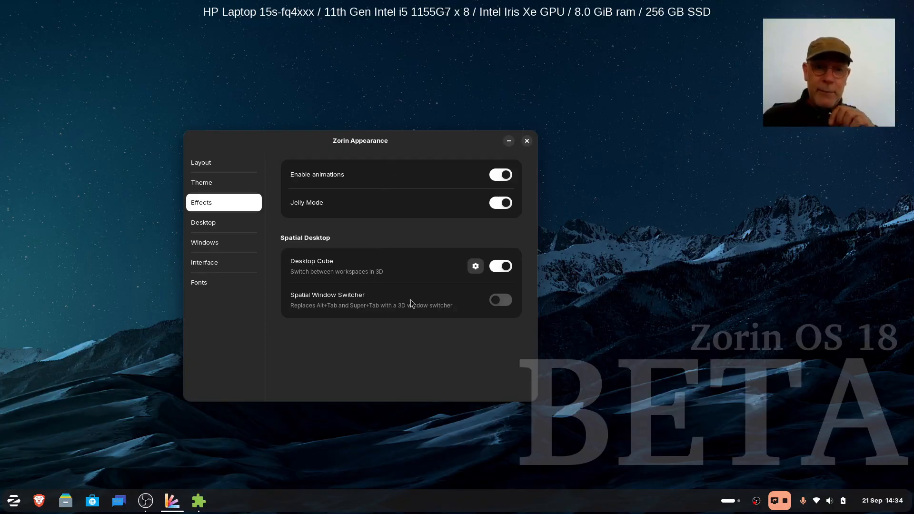
Step: Turn on Spatial Window Switcher and move the Zorin Appearance window to the middle of the desktop
click(506, 299)
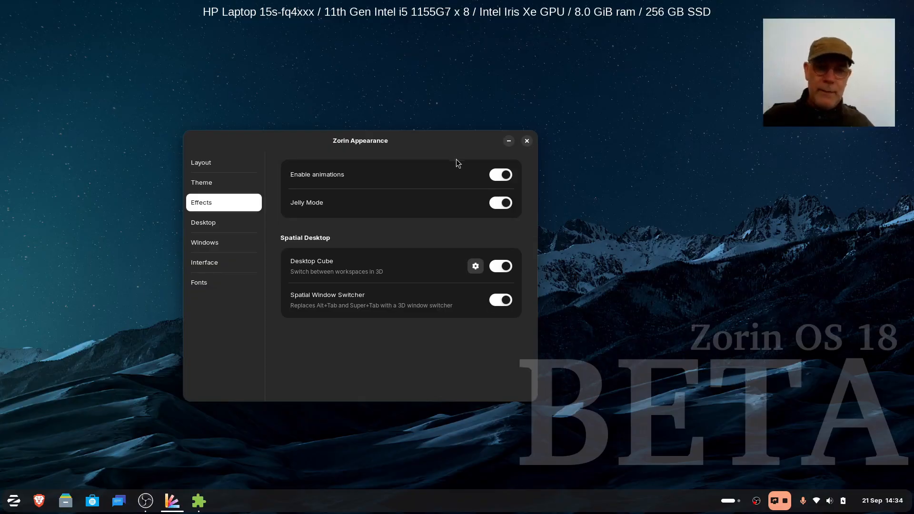
drag(422, 144, 415, 122)
click(731, 219)
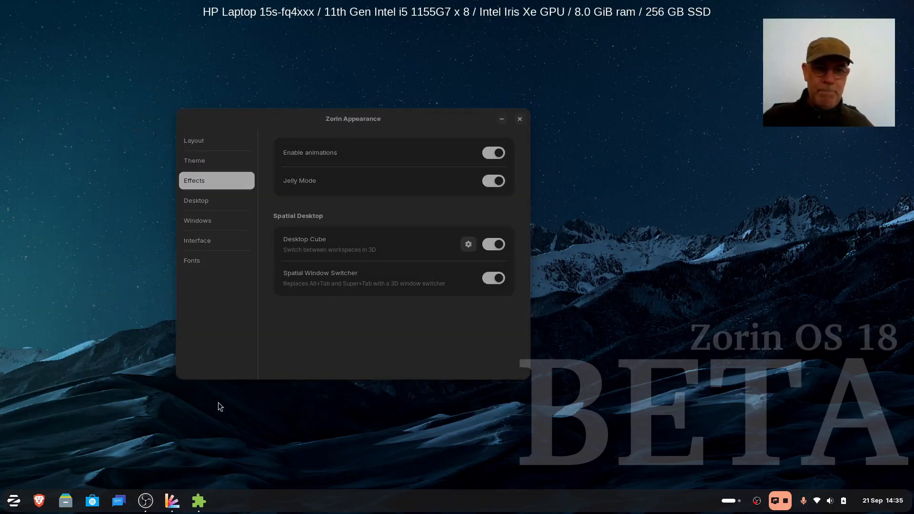
click(167, 498)
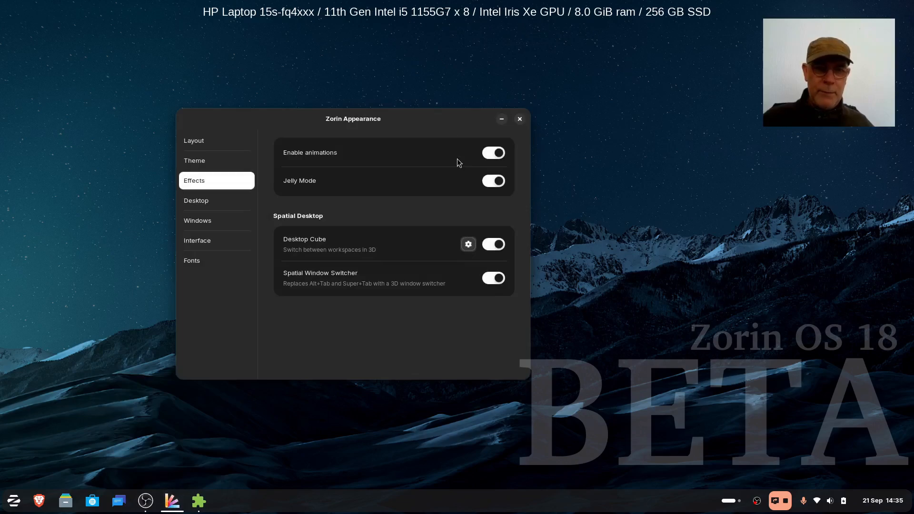
drag(447, 117, 559, 127)
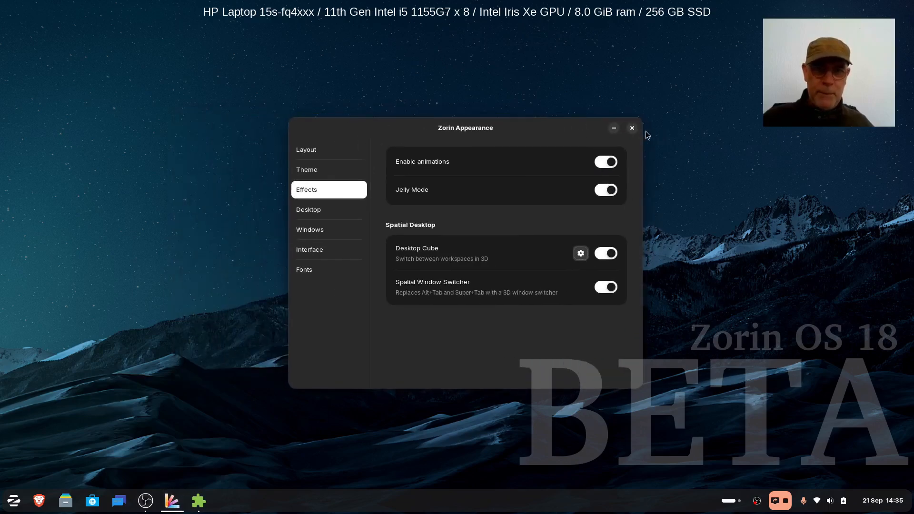
Step: Try showing the Home, Rubbish Bin and Mounted Volumes icons on the desktop one at a time, switching each off again
click(332, 211)
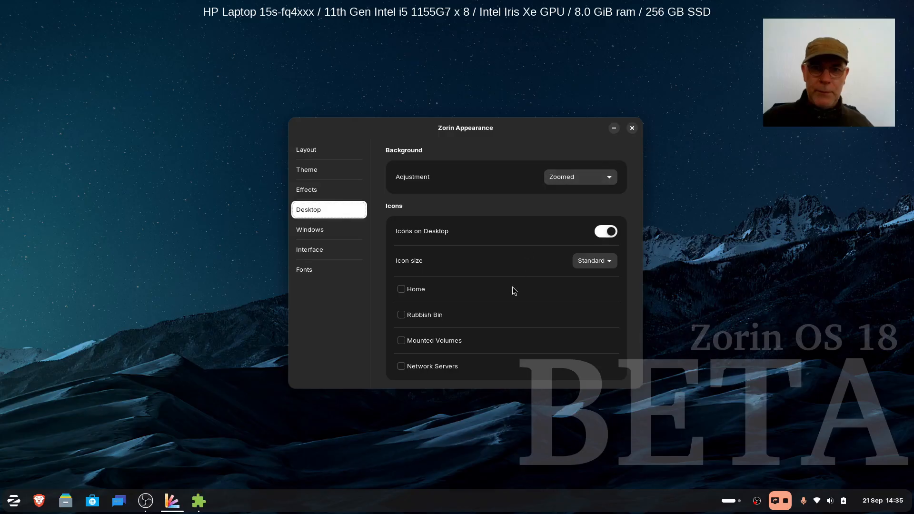
click(401, 290)
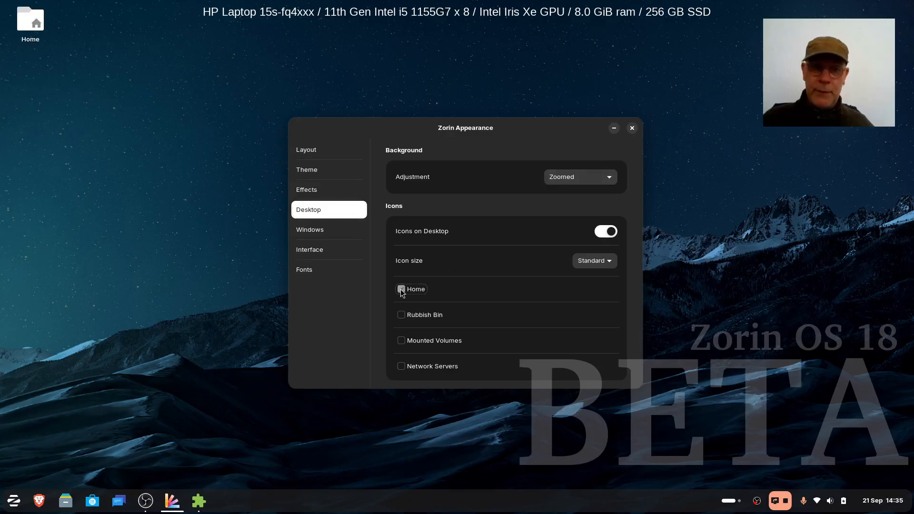
click(401, 290)
click(401, 315)
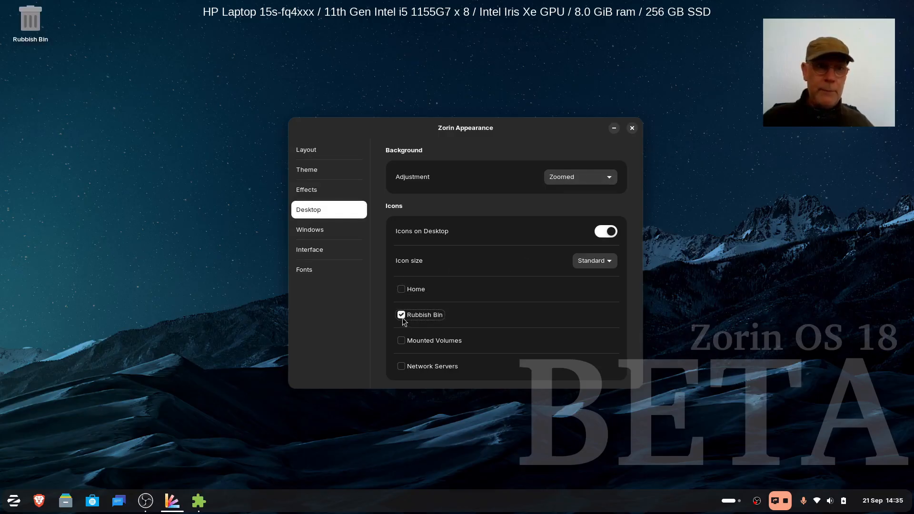
click(401, 315)
click(401, 341)
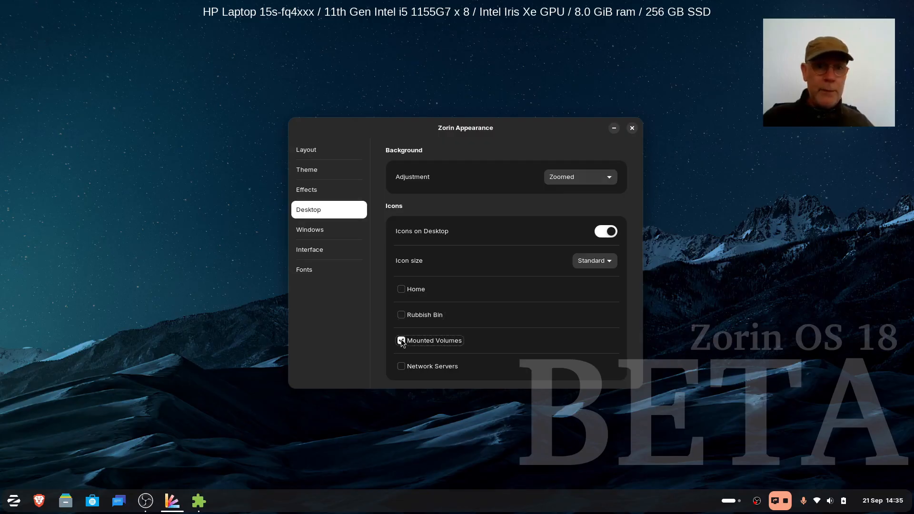
click(401, 340)
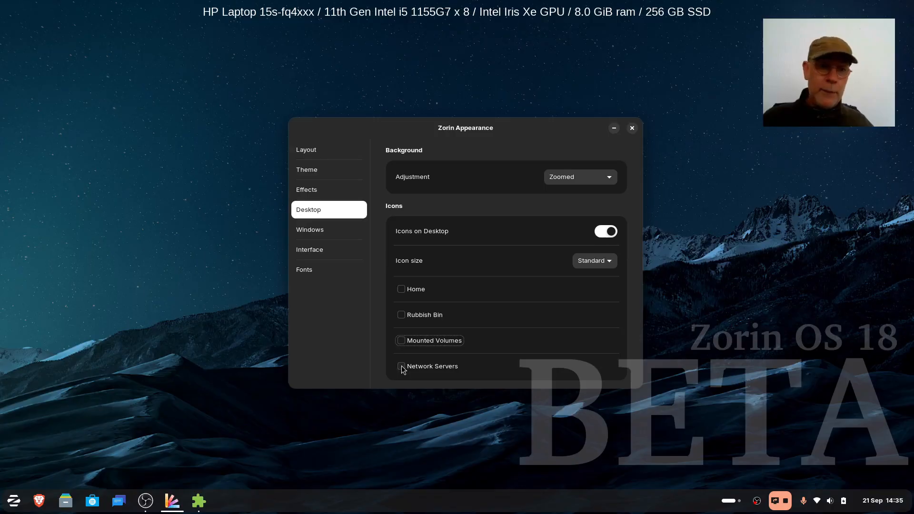
Step: Try to open the Advanced Window Tiling settings in the Windows section, and quit the open Zorin Desktop Cube window
click(341, 232)
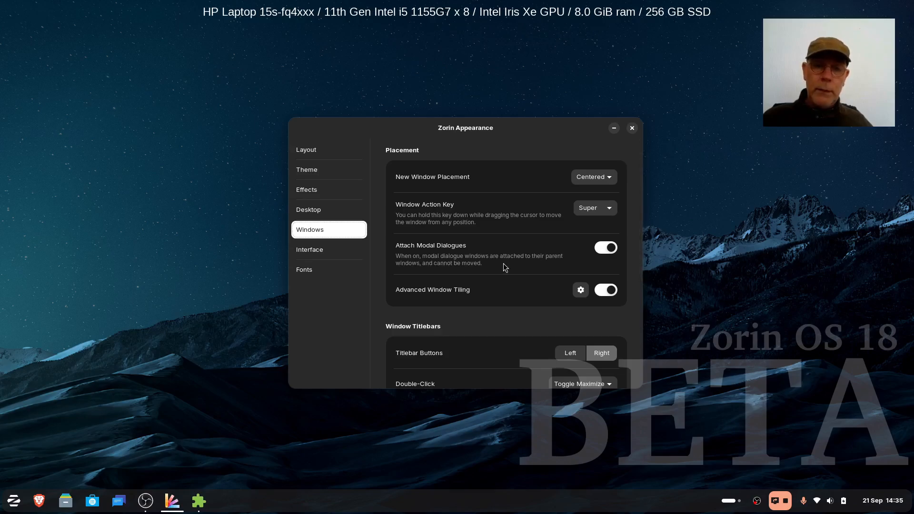
click(581, 291)
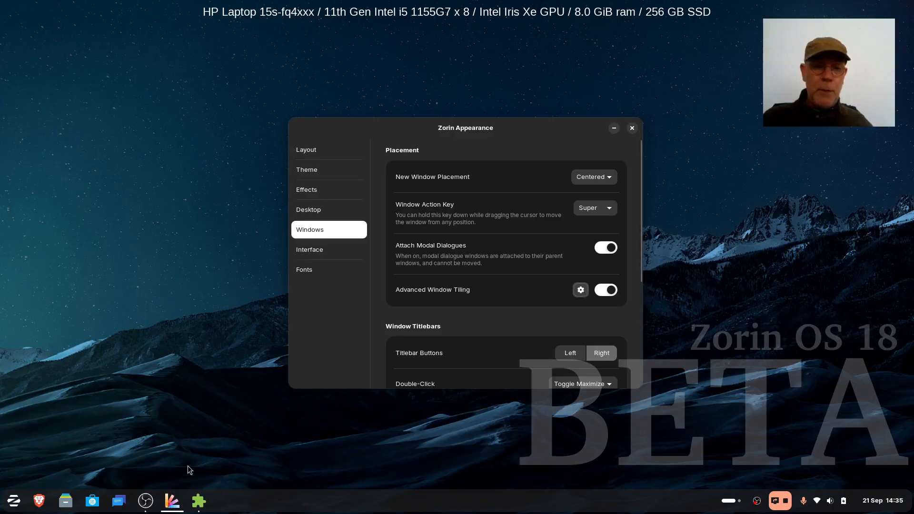
mouse_move(200, 505)
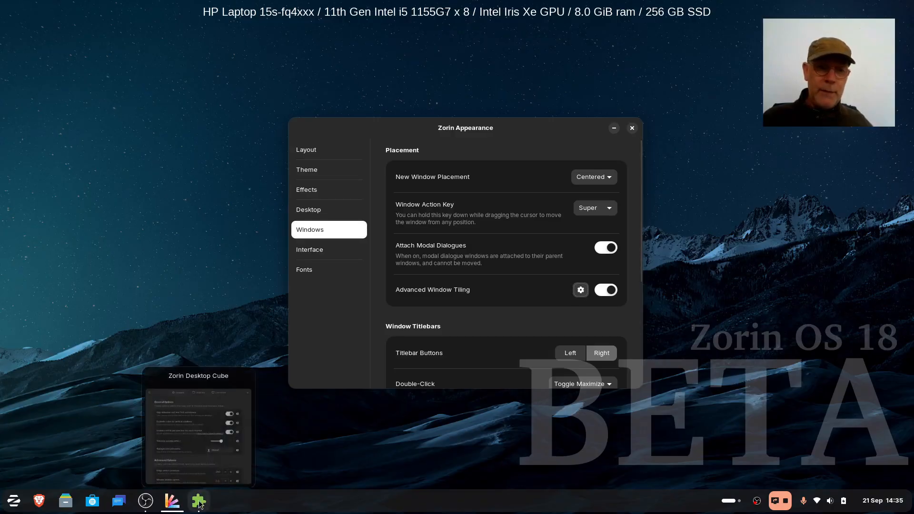
right_click(200, 505)
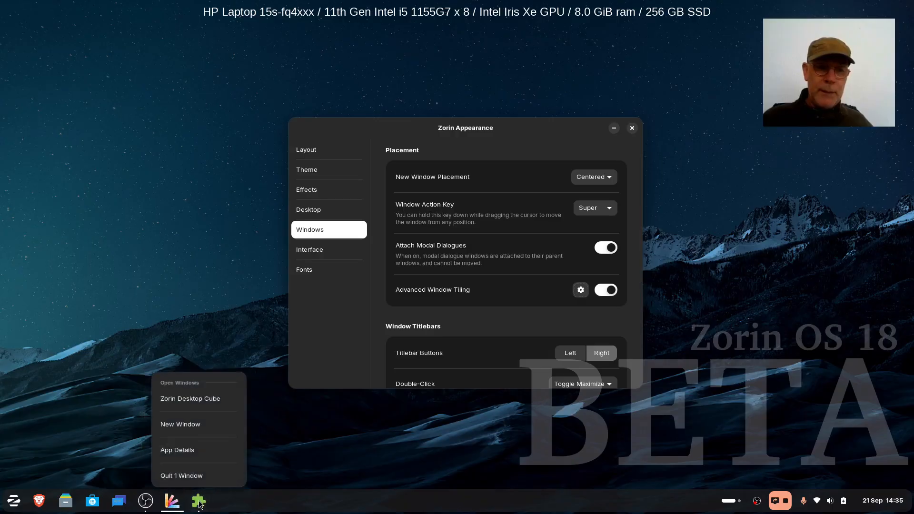
click(194, 476)
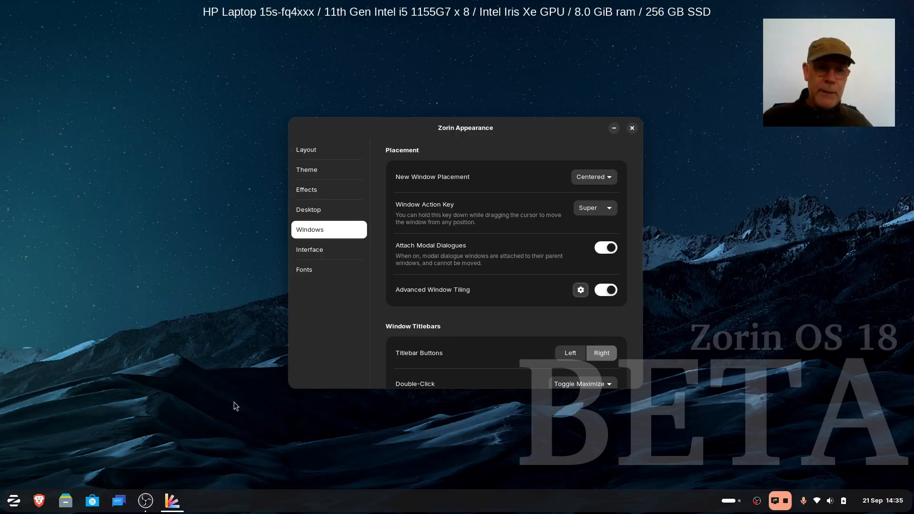
Step: Try the Left position for the window titlebar buttons twice, setting it back to Right each time
drag(492, 128, 478, 100)
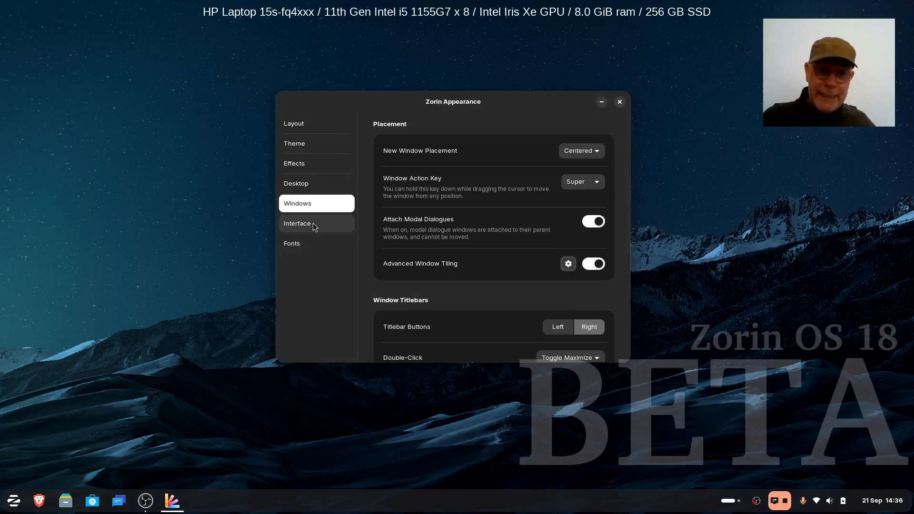
scroll(367, 268, down, 3)
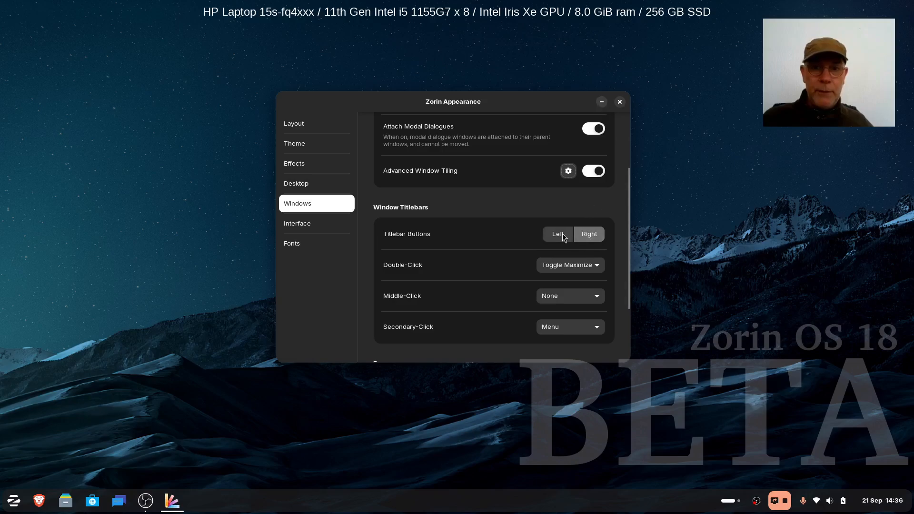
click(562, 234)
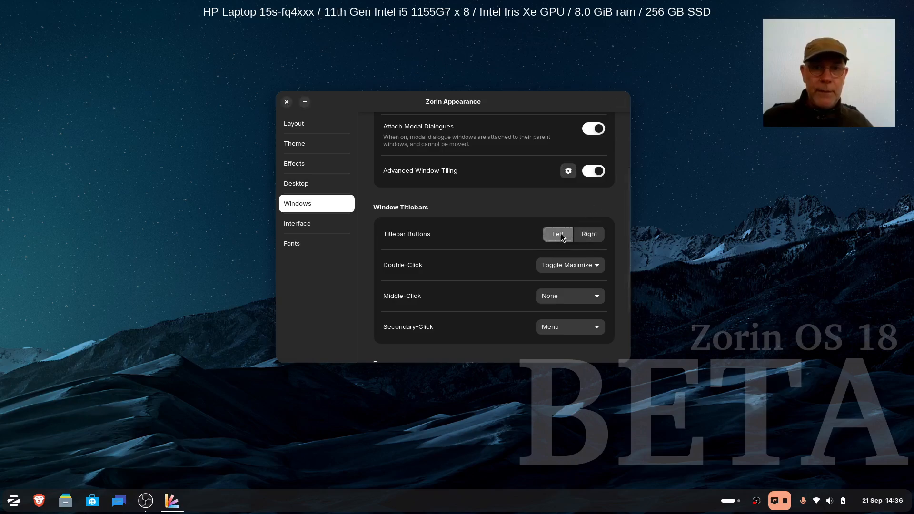
click(591, 234)
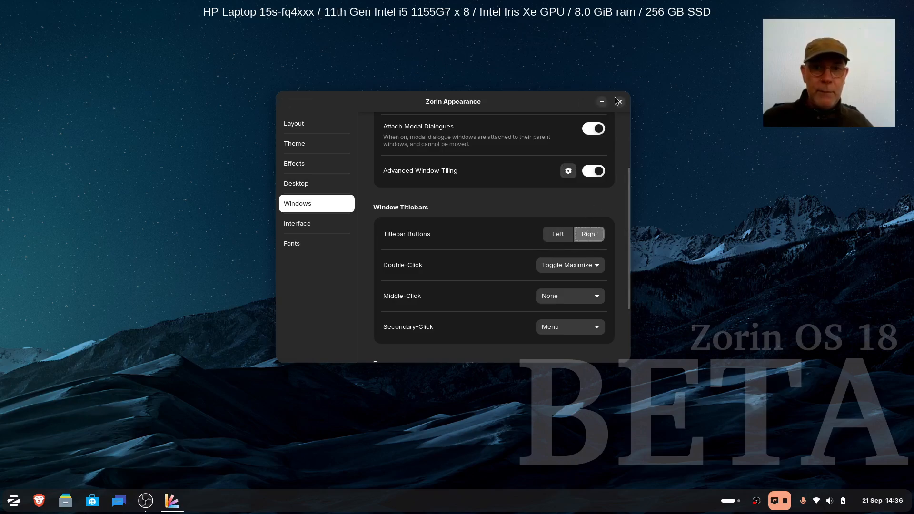
click(559, 235)
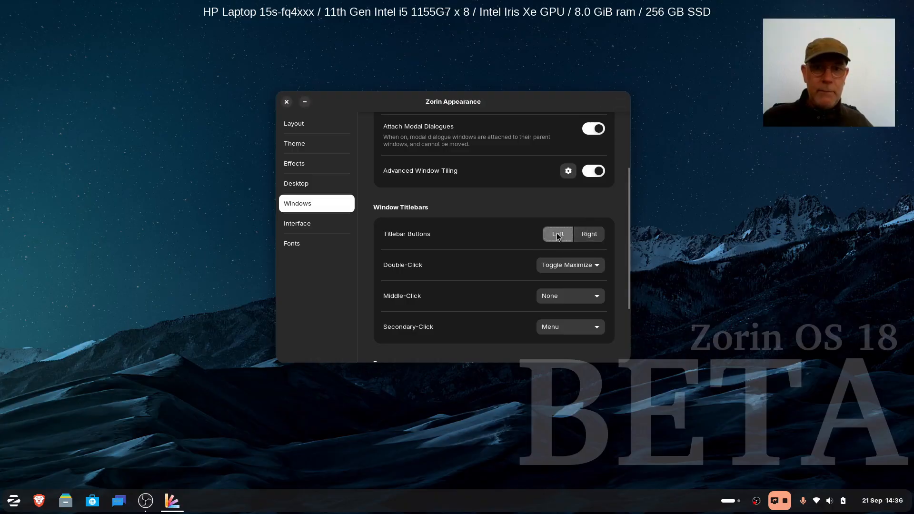
click(589, 234)
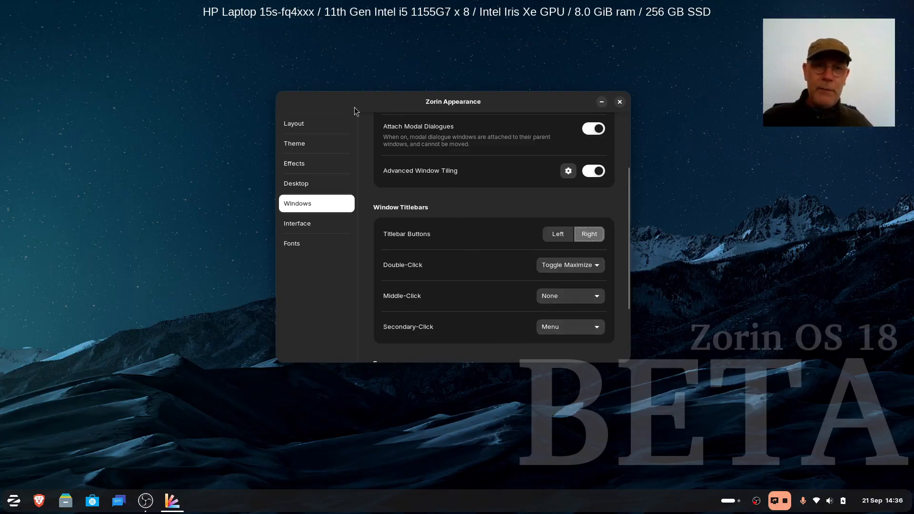
Step: View the window menu of the Zorin Appearance titlebar and the Focus options in the Windows section
click(121, 183)
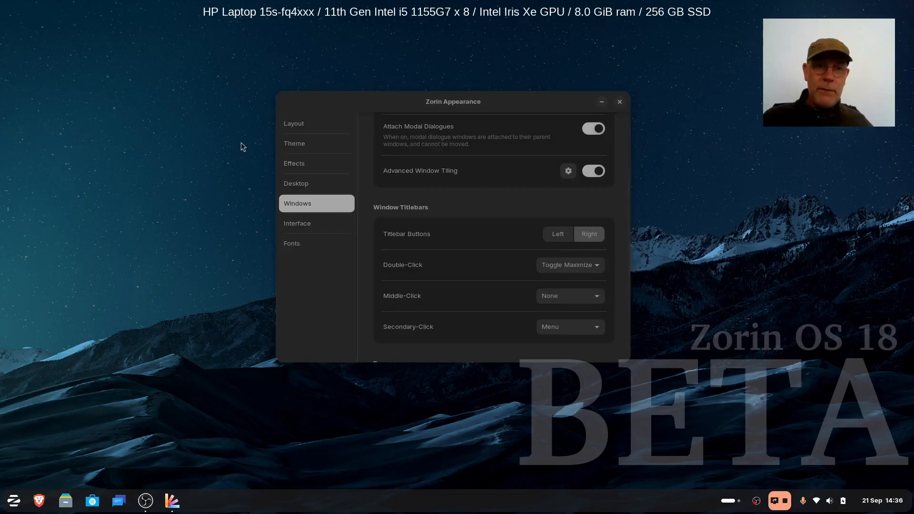
drag(455, 98, 507, 101)
right_click(506, 100)
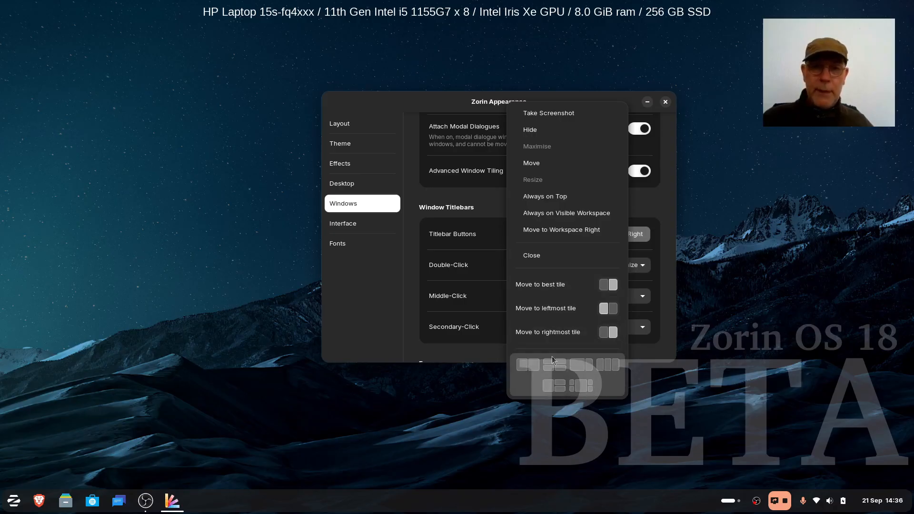
click(453, 101)
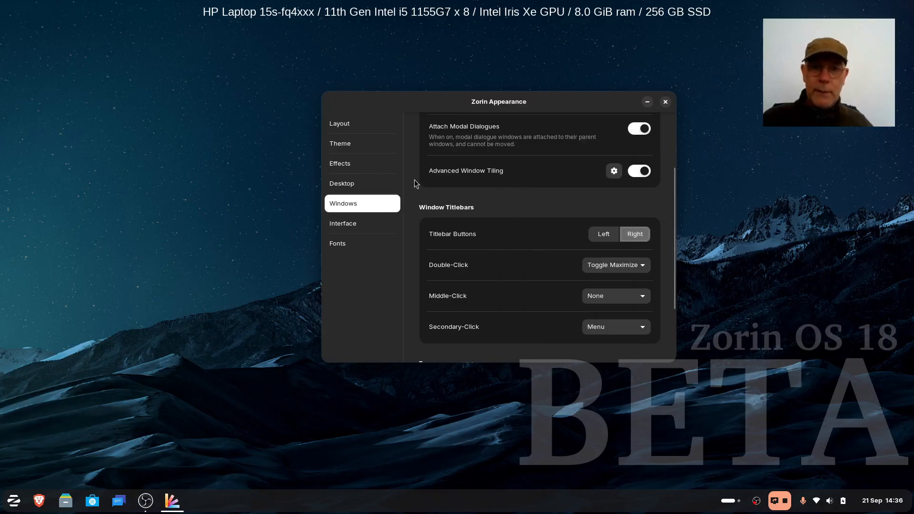
scroll(414, 184, down, 4)
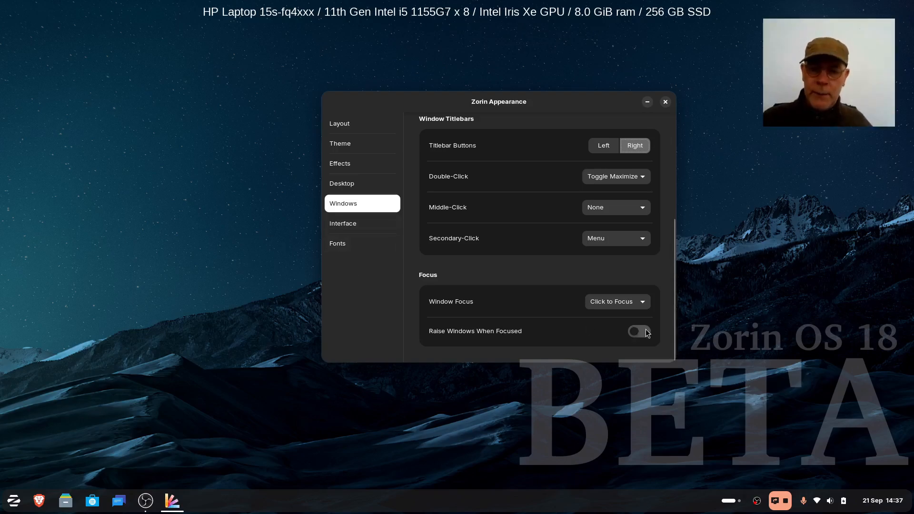
Step: View the Interface options, show and hide the Activities Overview, and view the Fonts options
click(358, 224)
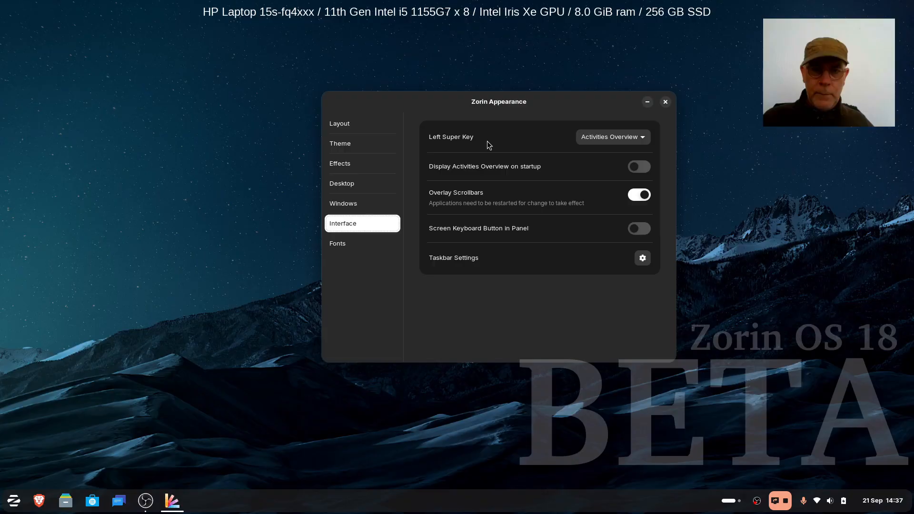
key(super)
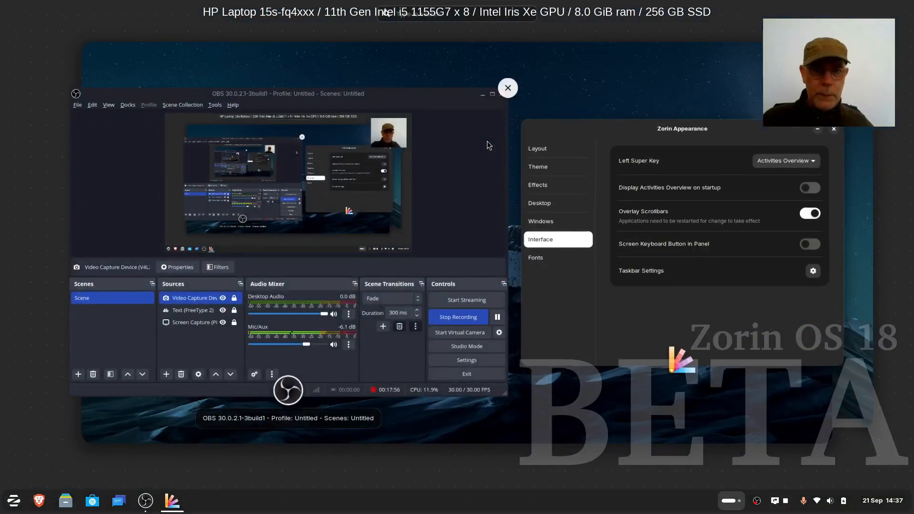
key(super)
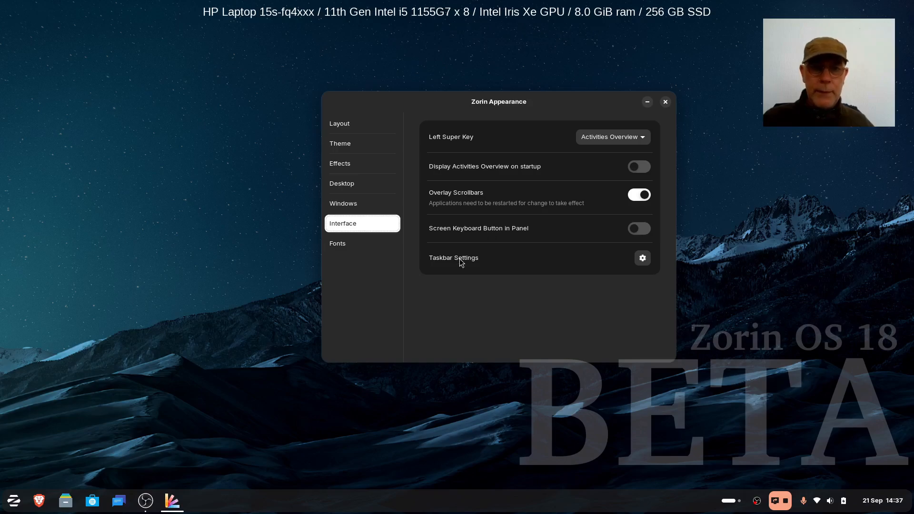
click(358, 242)
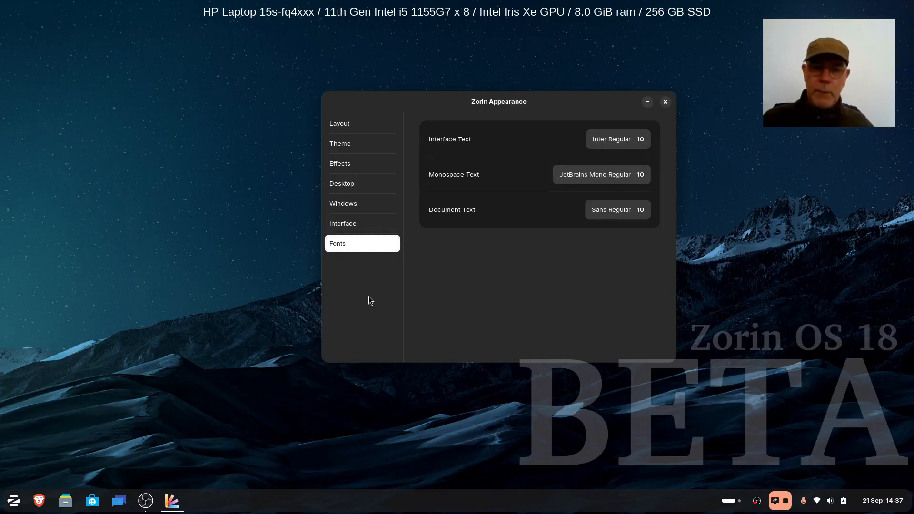
Step: Find and open Terminal, and place its window beside the Zorin Appearance window
click(18, 499)
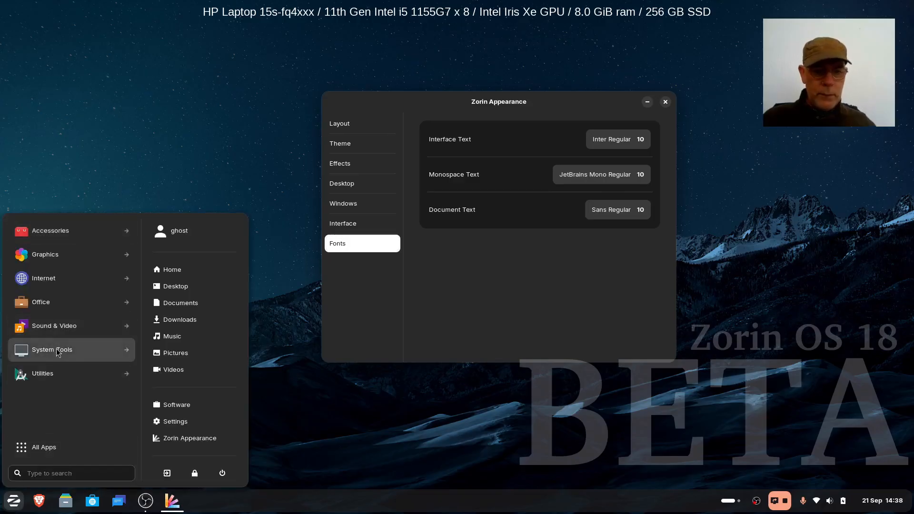
text(ter)
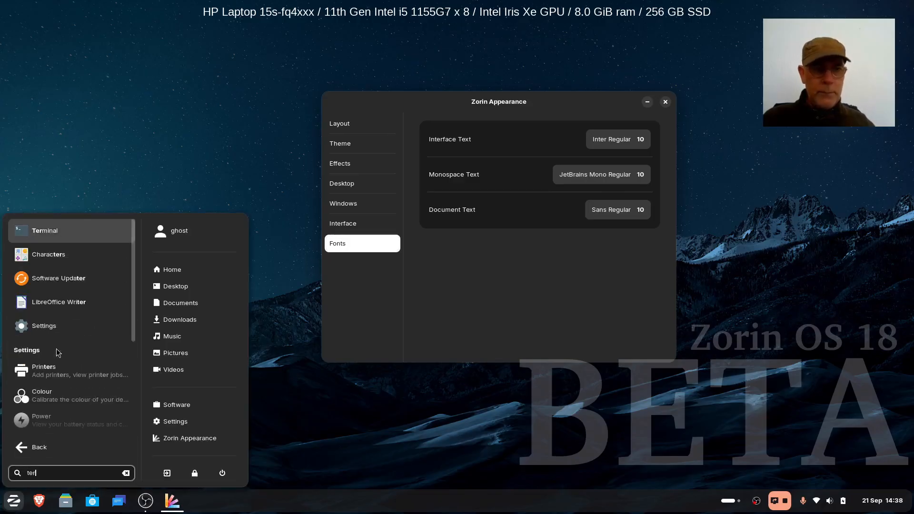
click(61, 230)
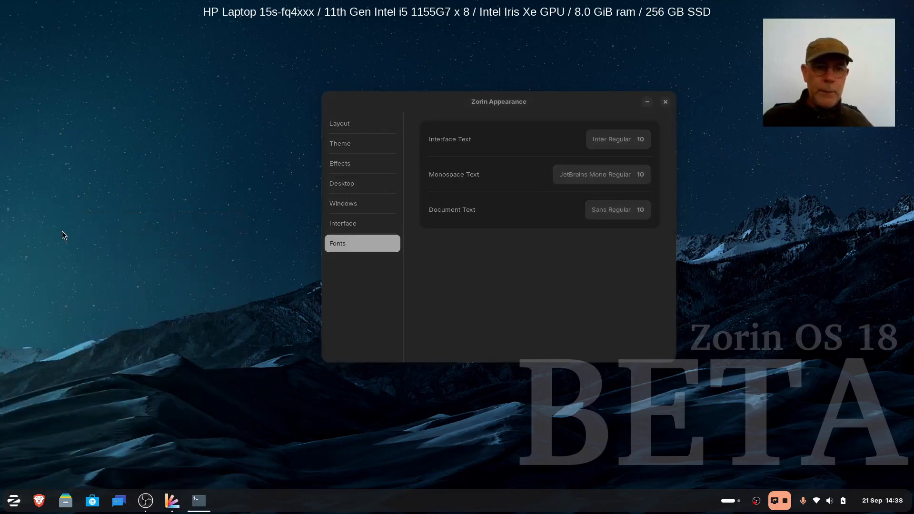
drag(438, 102, 602, 111)
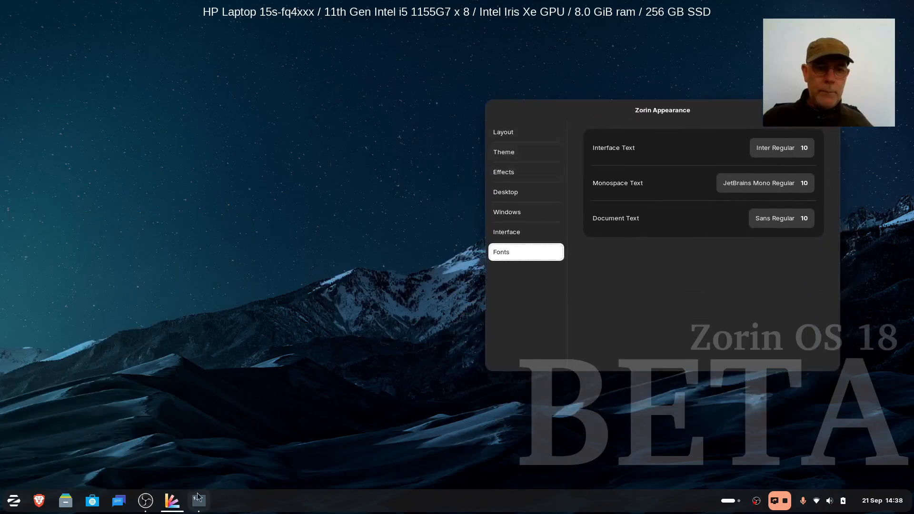
click(199, 505)
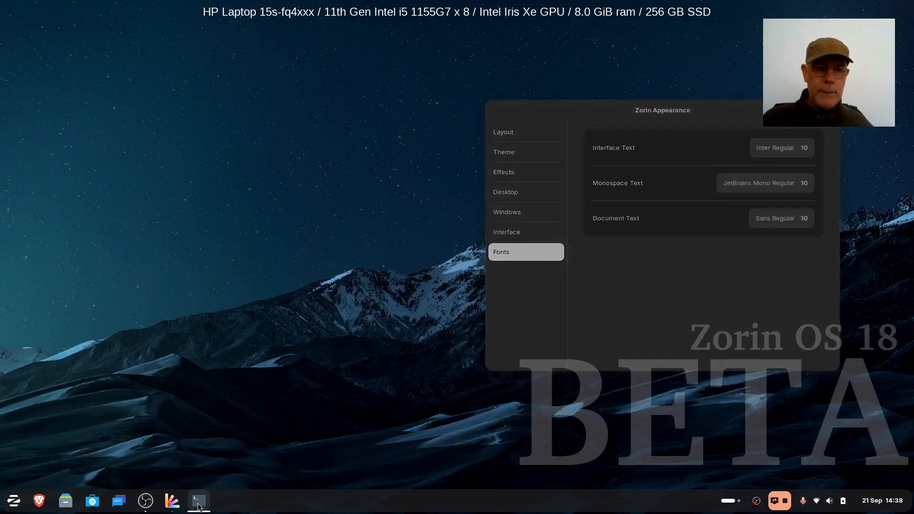
click(198, 504)
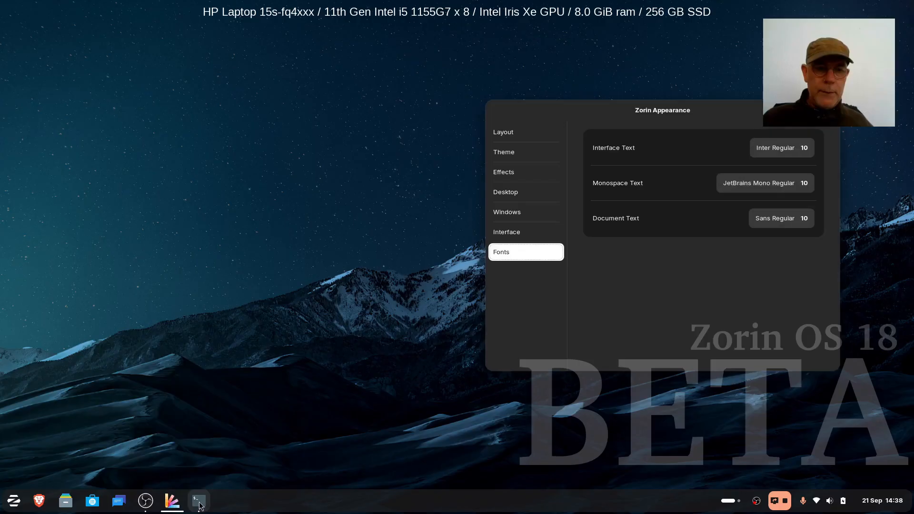
click(200, 503)
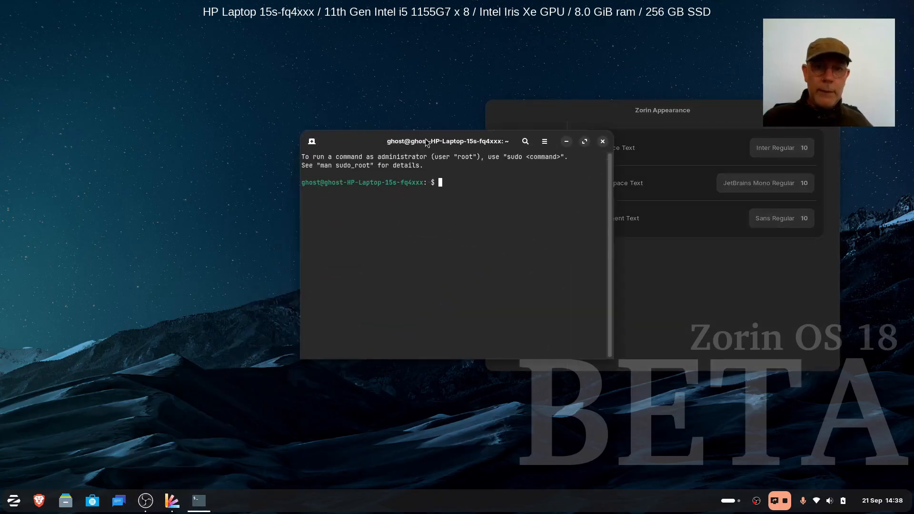
drag(425, 149, 192, 135)
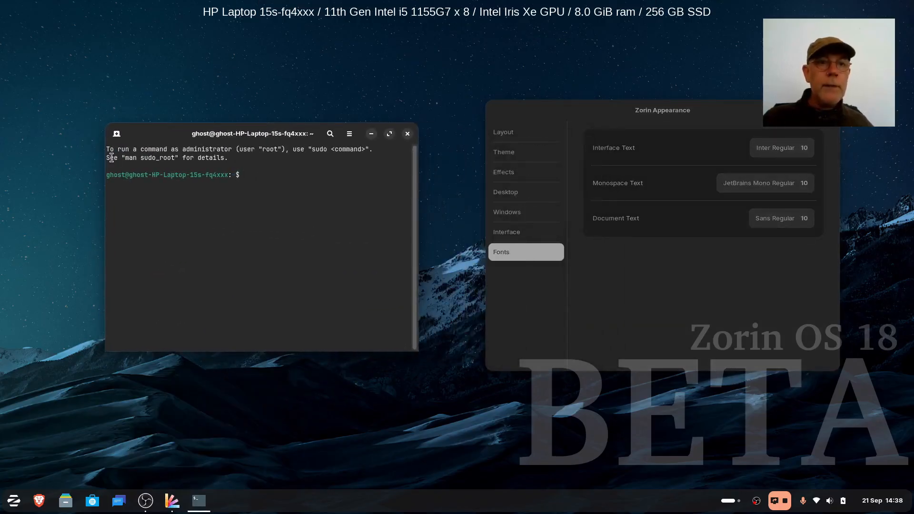
Step: Run the exit command in Terminal and try to close its window
drag(112, 156, 210, 157)
click(213, 152)
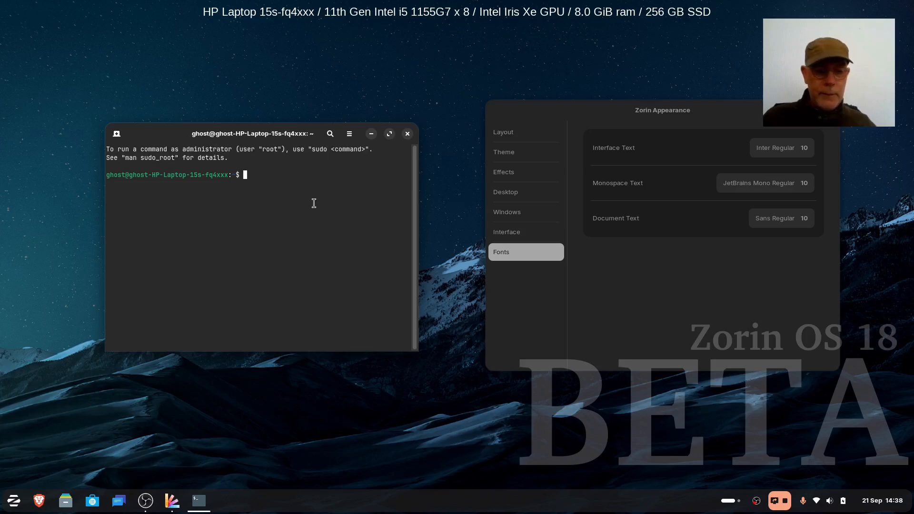
text(exit)
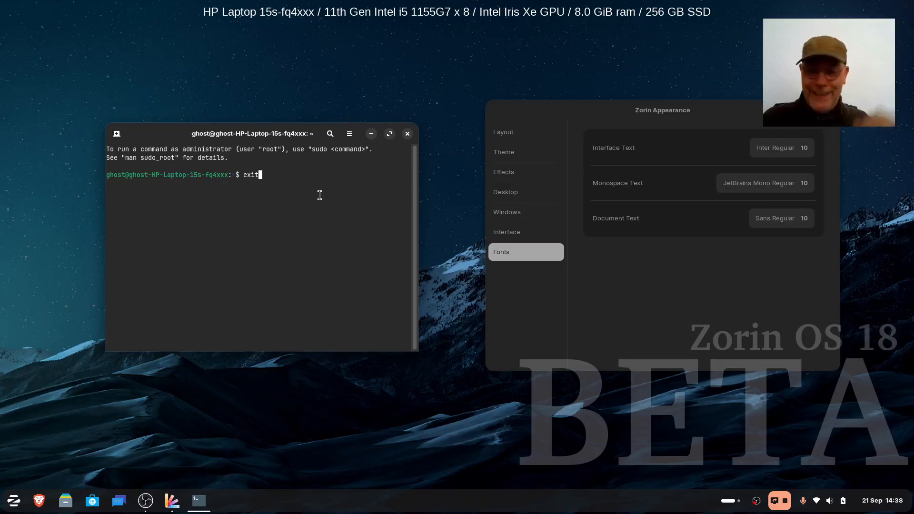
key(Return)
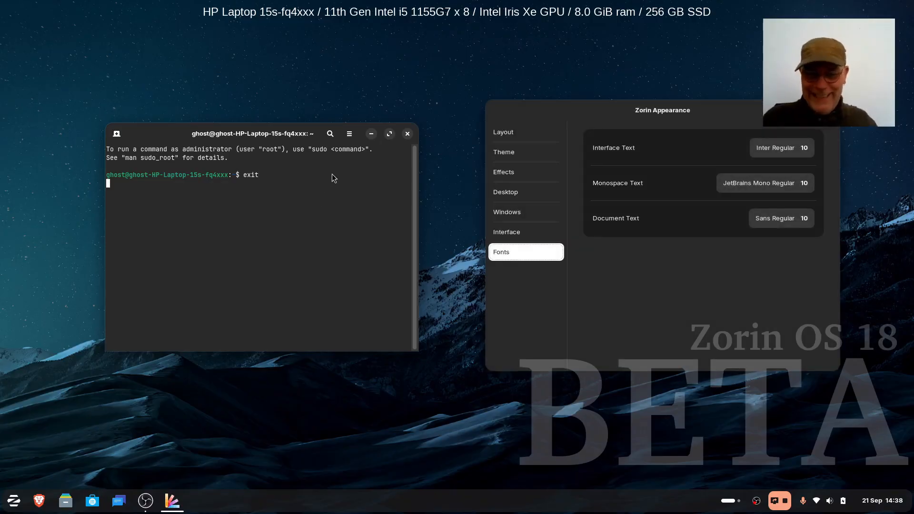
click(408, 134)
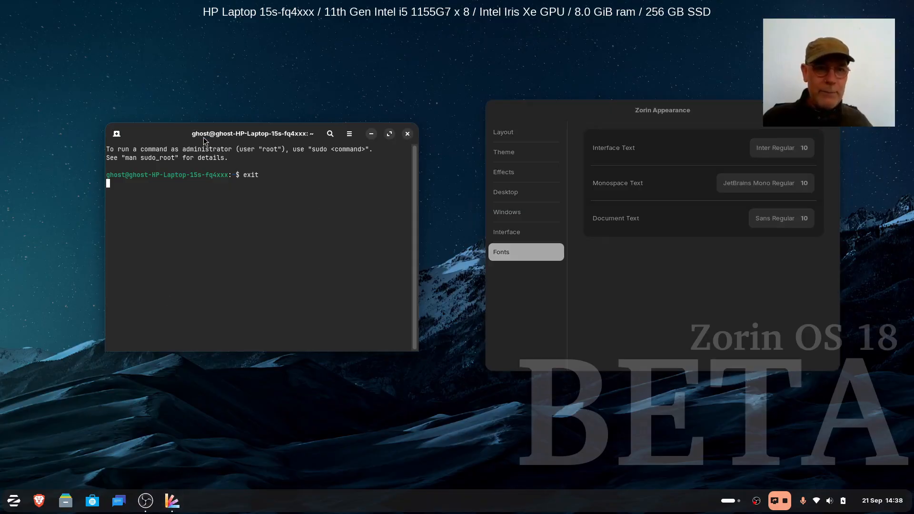
Step: Move the Zorin Appearance window towards Terminal and close it, and bring the OBS window up to try moving it
click(596, 112)
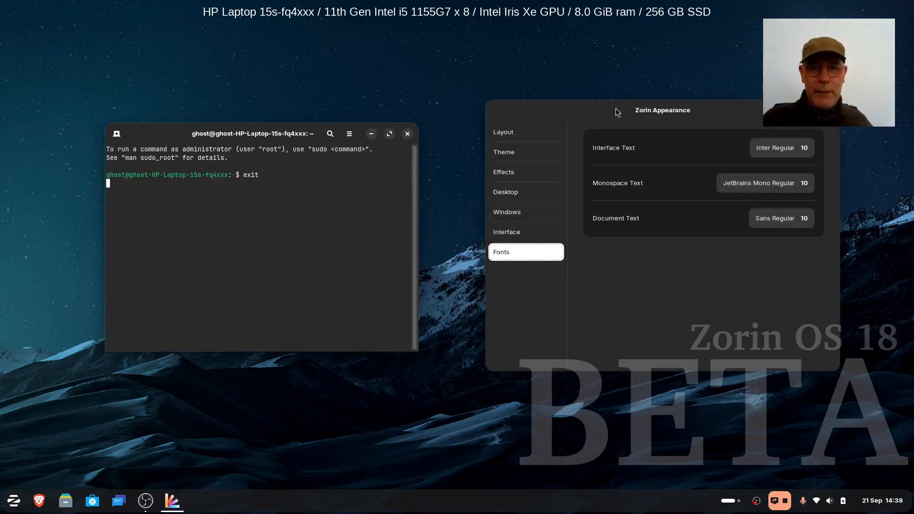
drag(615, 107, 495, 119)
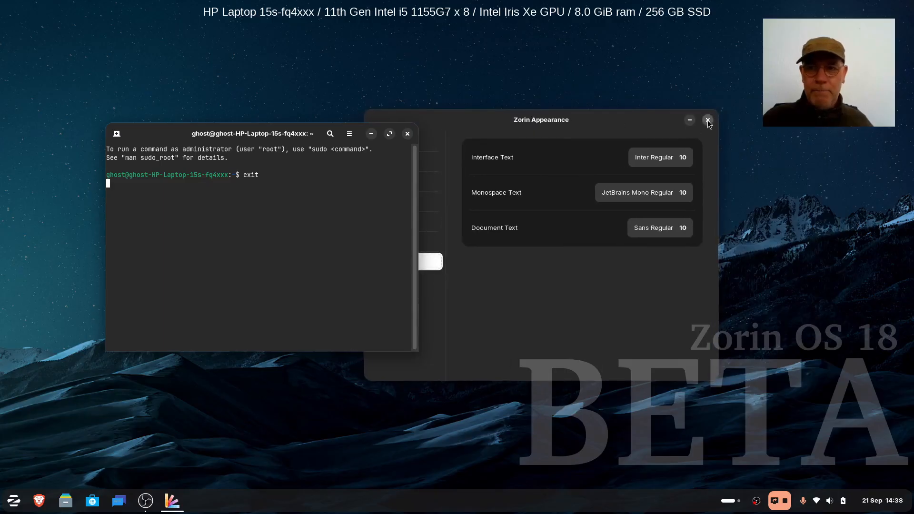
click(707, 120)
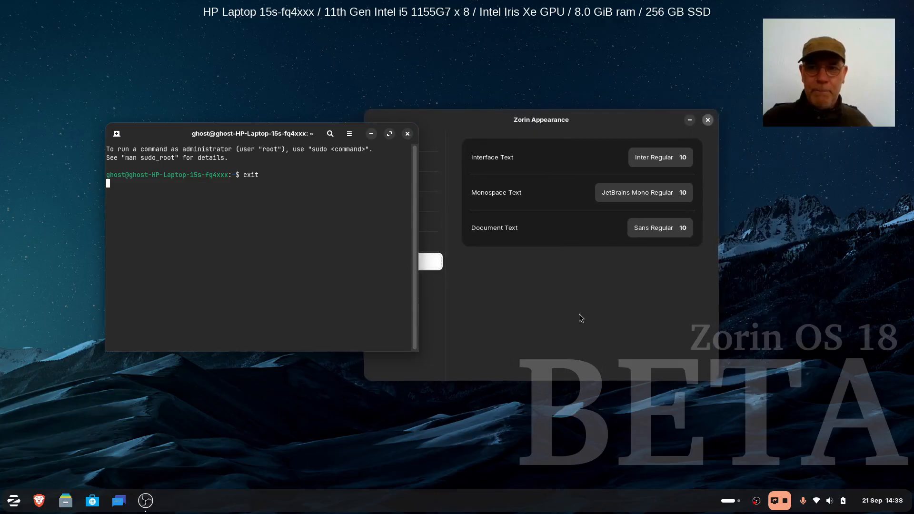
click(144, 501)
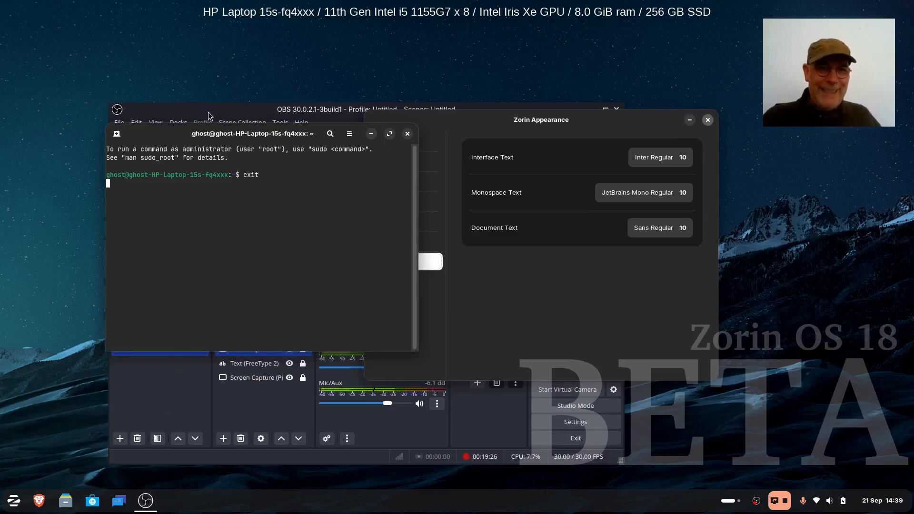
drag(208, 112, 420, 72)
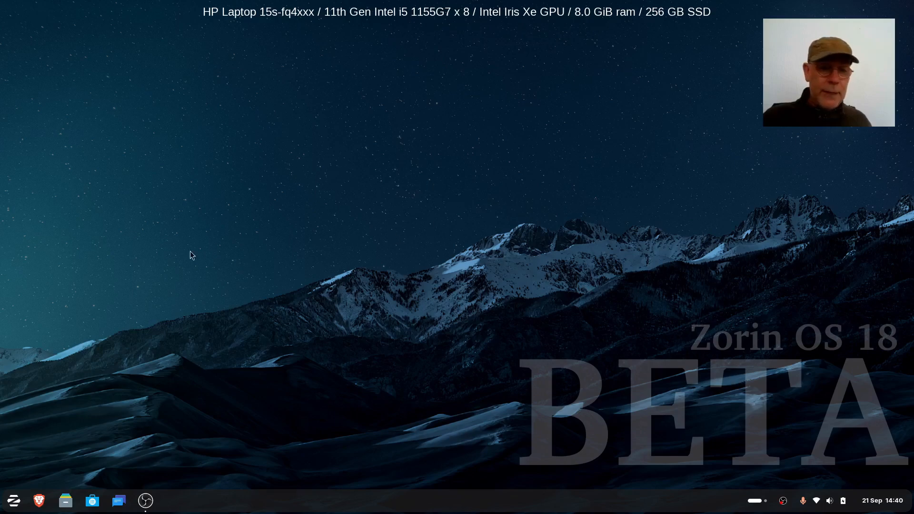
Step: Look through the System Tools applications and open Settings
click(15, 502)
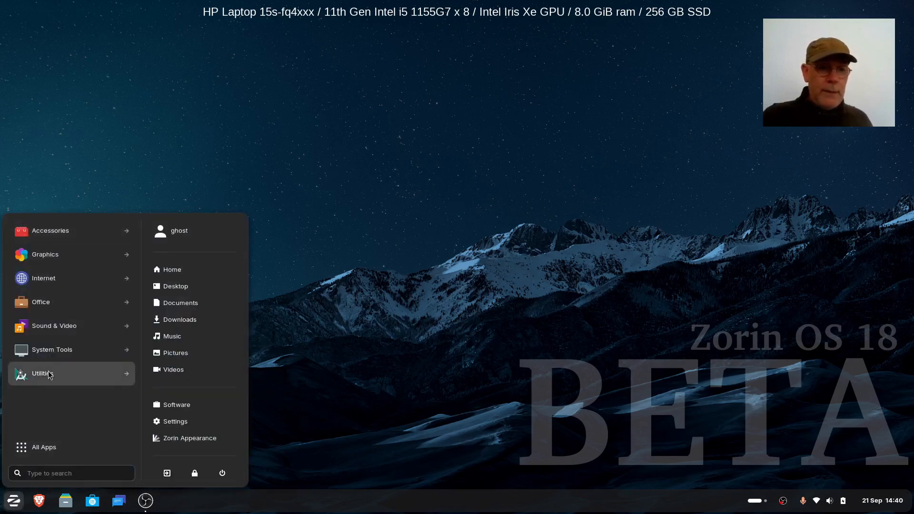
click(56, 352)
scroll(69, 307, down, 1)
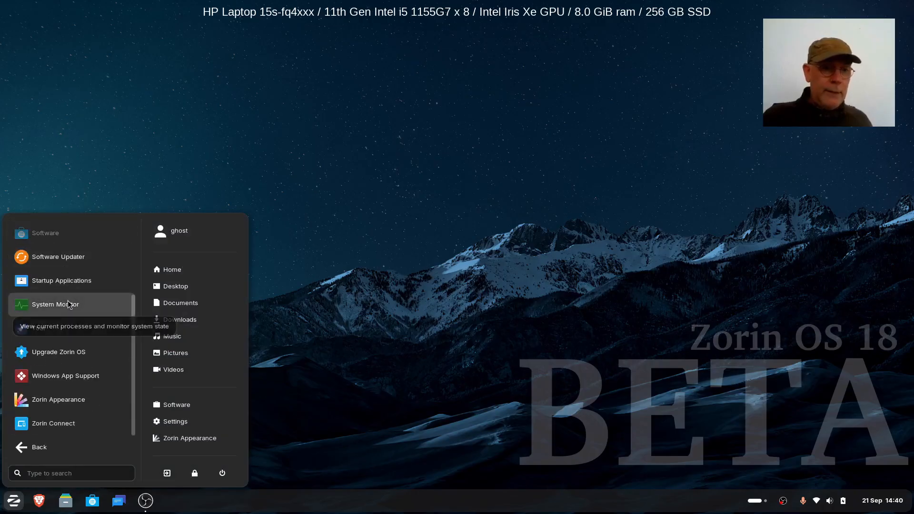
scroll(67, 358, up, 3)
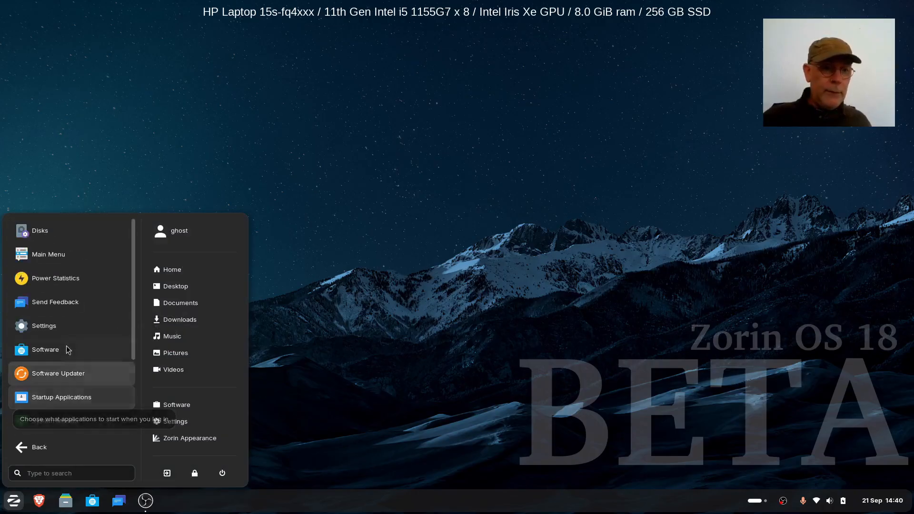
click(60, 325)
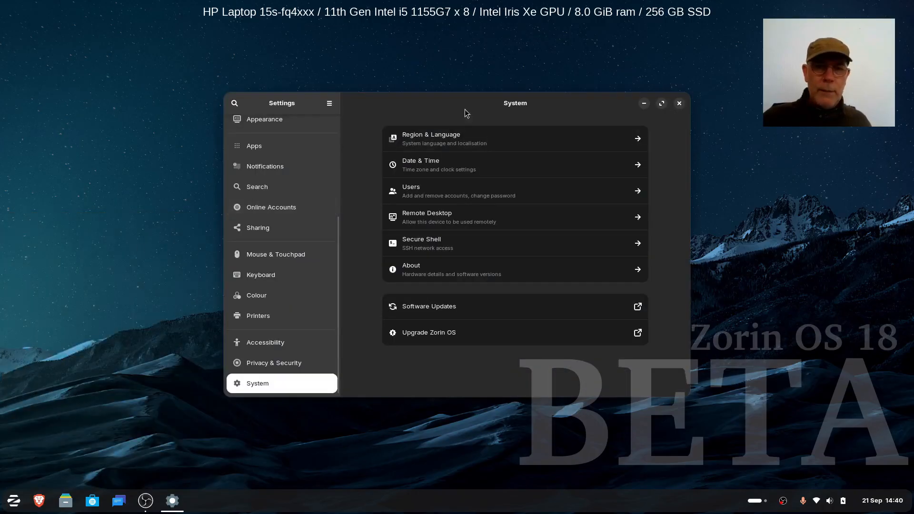
Step: Move the Settings window aside, examine the About page and the windowing system in System Details, and close Settings
drag(467, 104, 326, 98)
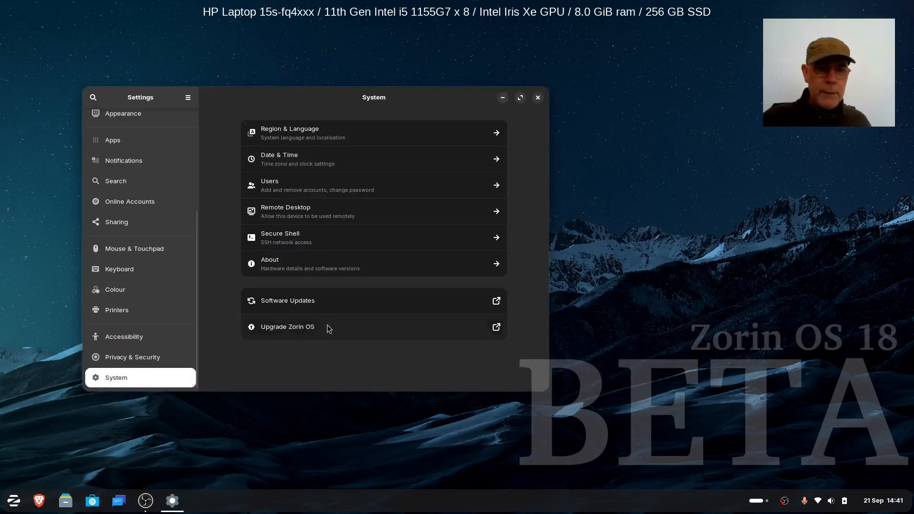
click(298, 263)
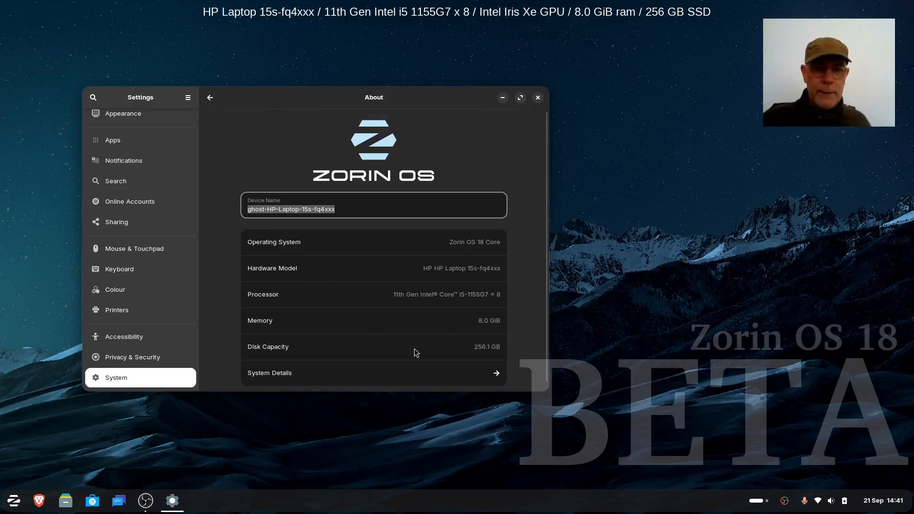
click(318, 373)
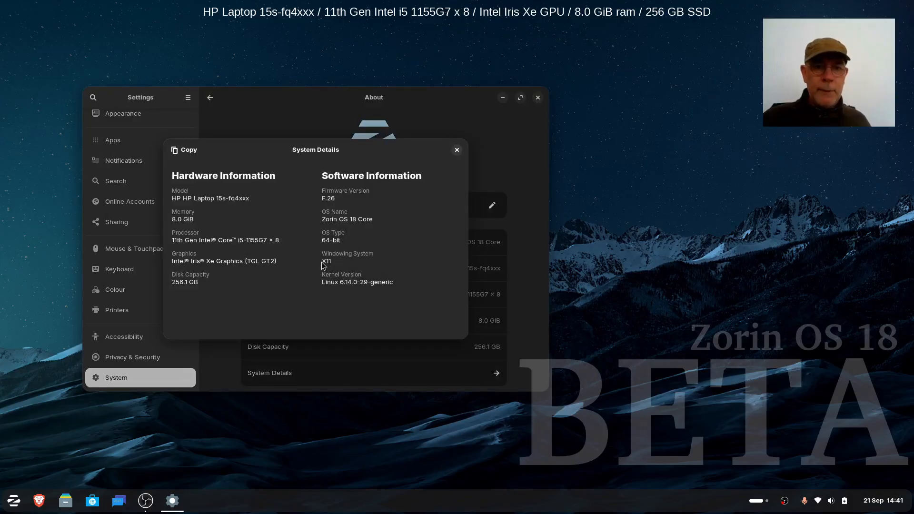
drag(323, 261, 333, 260)
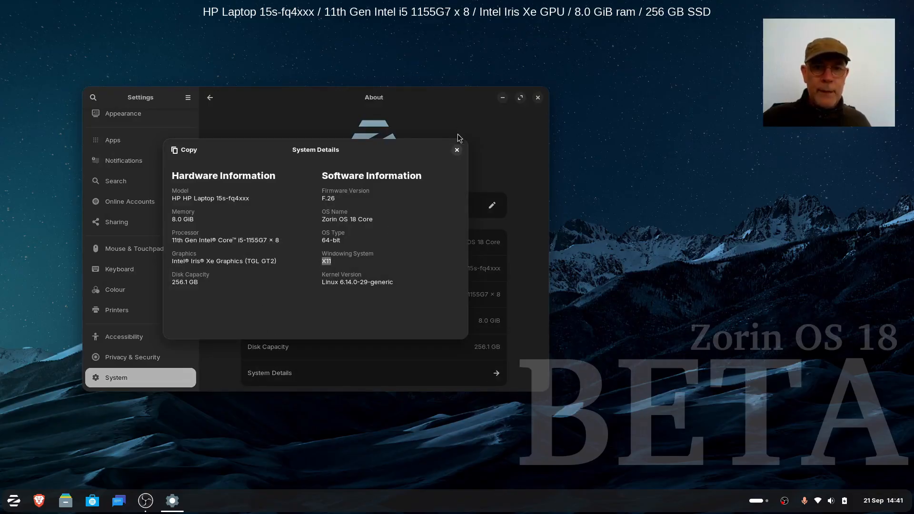
click(456, 149)
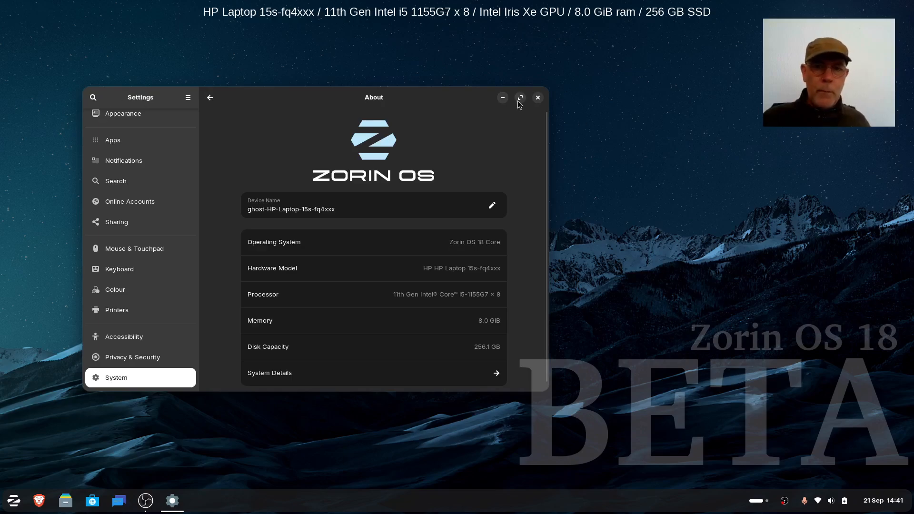
click(538, 97)
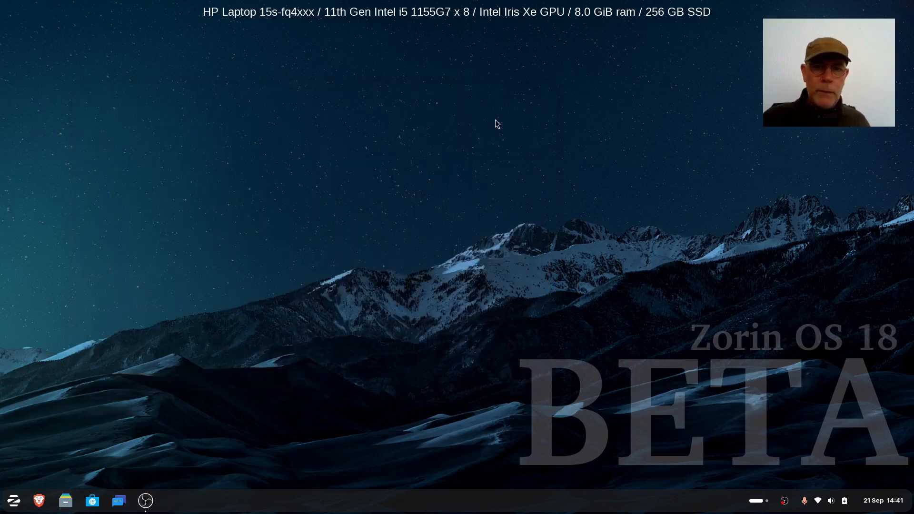
Step: Find Zorin Appearance among the System Tools applications and open it
click(14, 500)
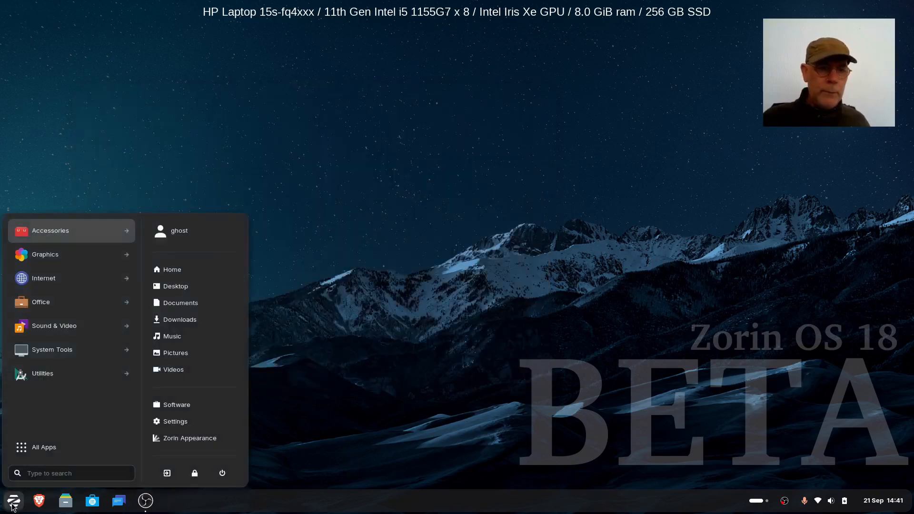
click(51, 351)
scroll(57, 352, down, 5)
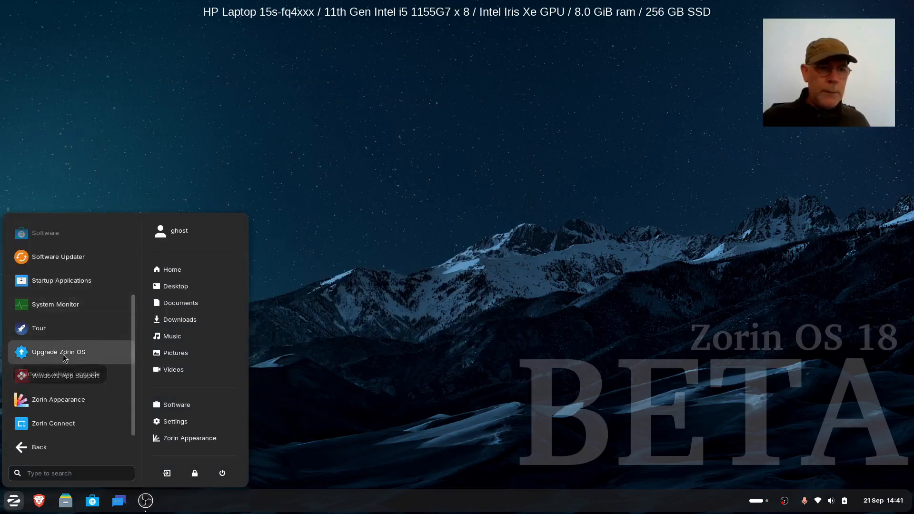
click(59, 398)
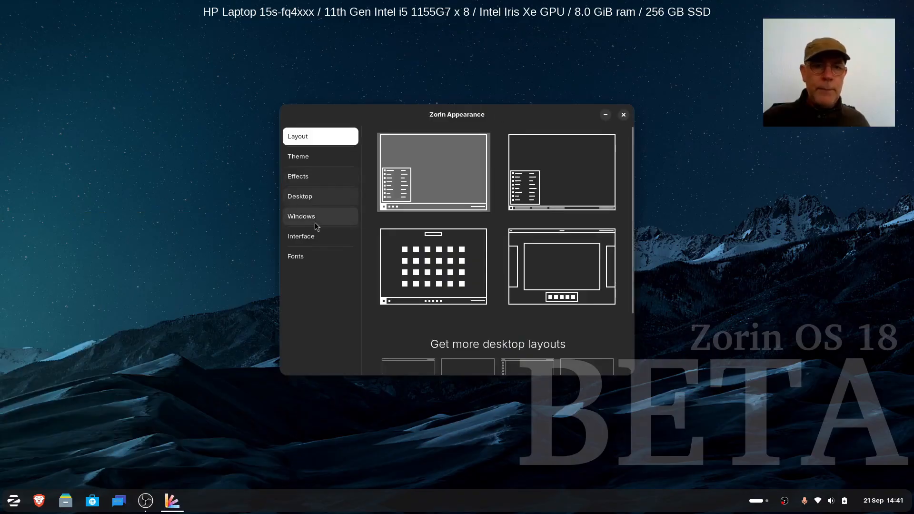
Step: Look through the Interface, Windows, Desktop and Effects pages of Zorin Appearance
click(300, 236)
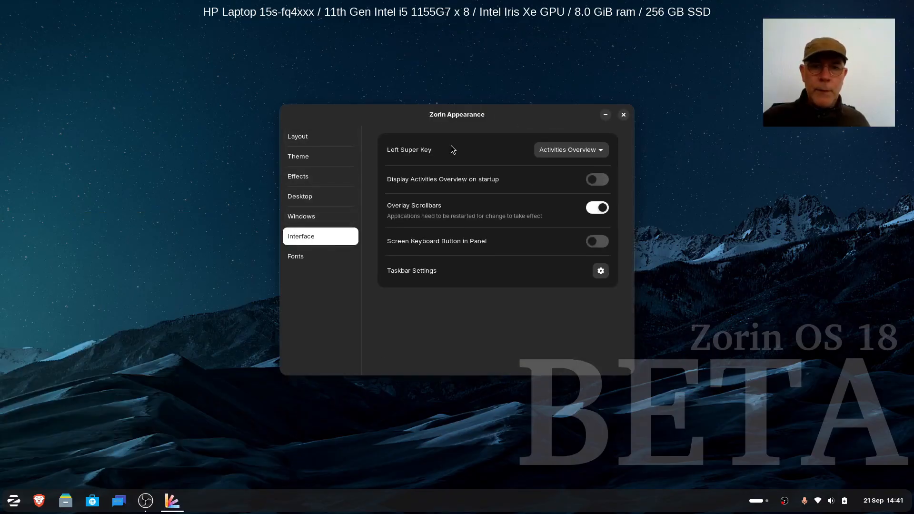
click(304, 216)
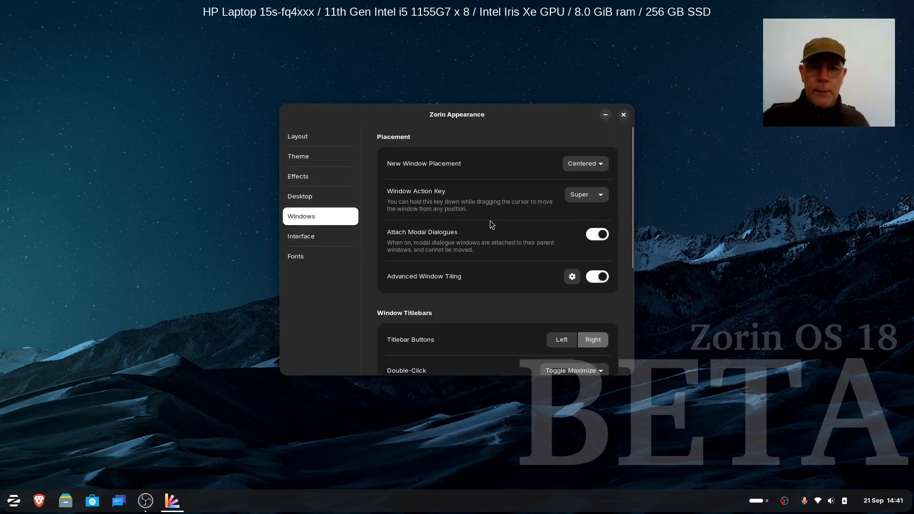
scroll(490, 224, down, 3)
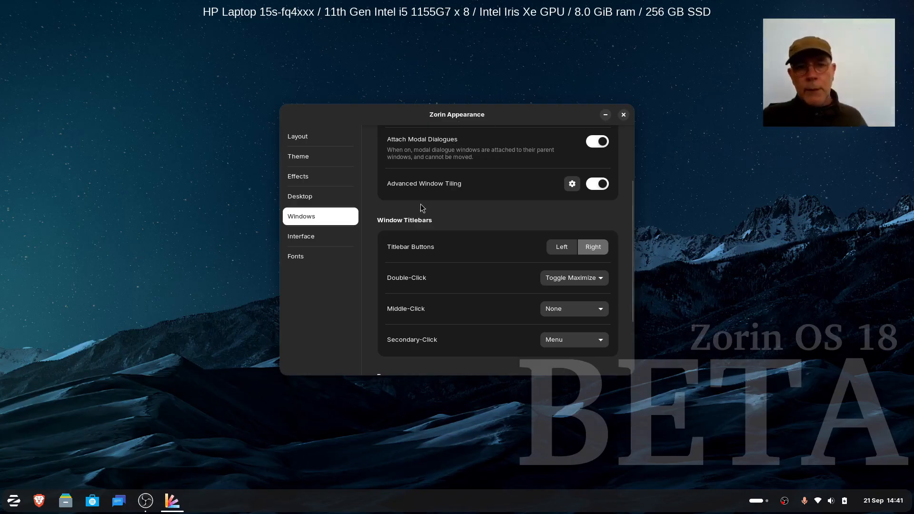
click(308, 200)
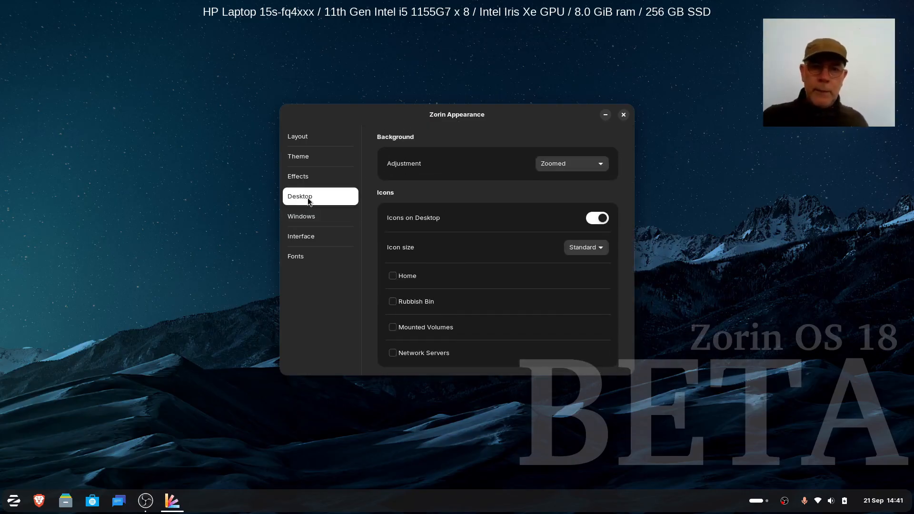
click(308, 176)
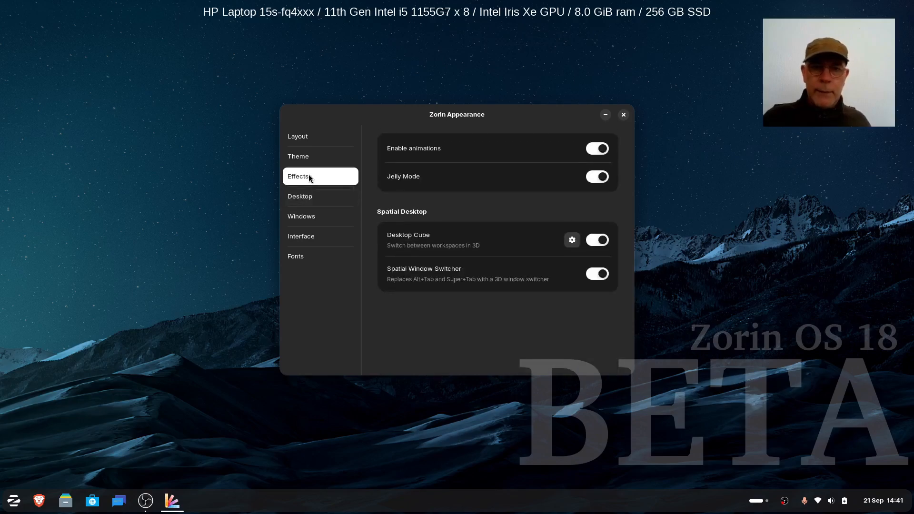
Step: Reposition the Zorin Appearance window, open the Desktop Cube settings beside it, and examine their General and Overview options
drag(491, 115, 384, 113)
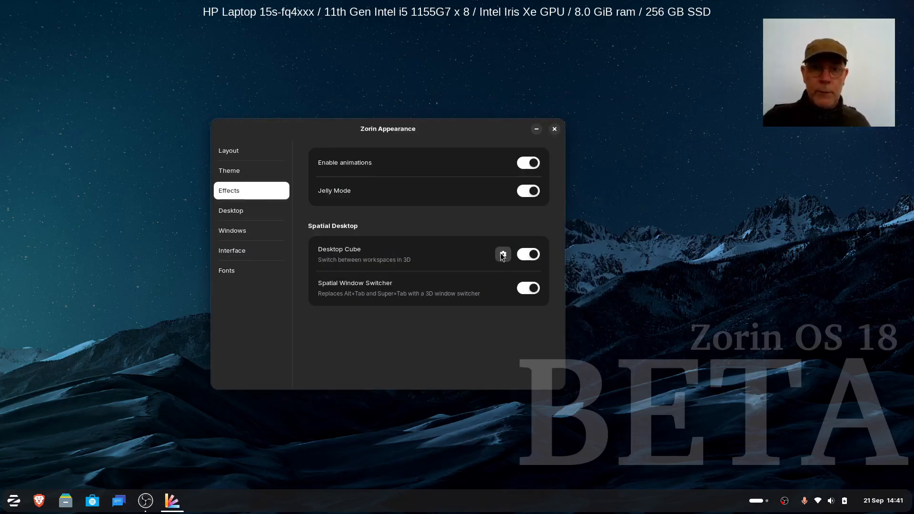
click(503, 255)
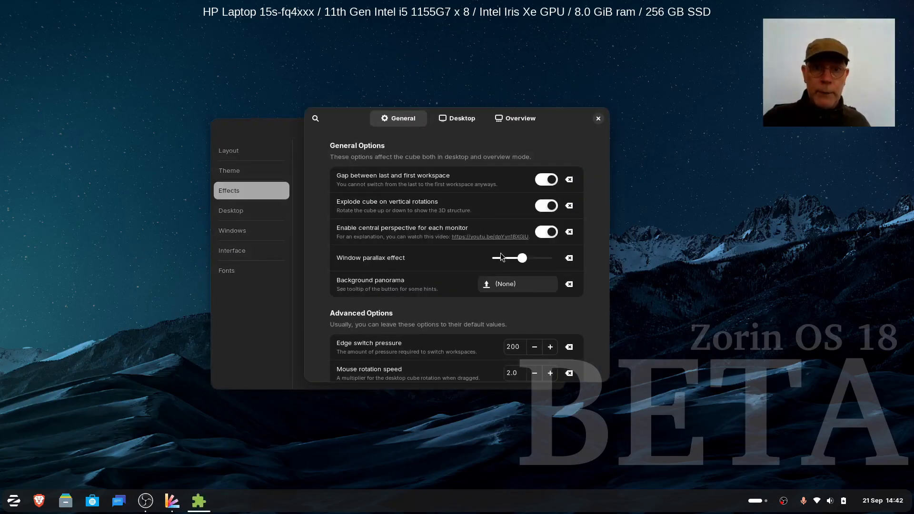
click(598, 118)
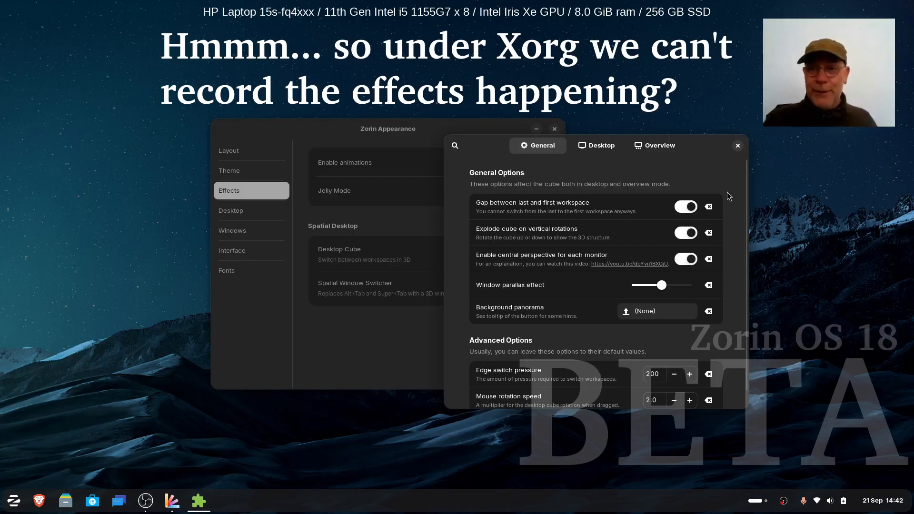
scroll(727, 192, down, 1)
scroll(732, 201, up, 1)
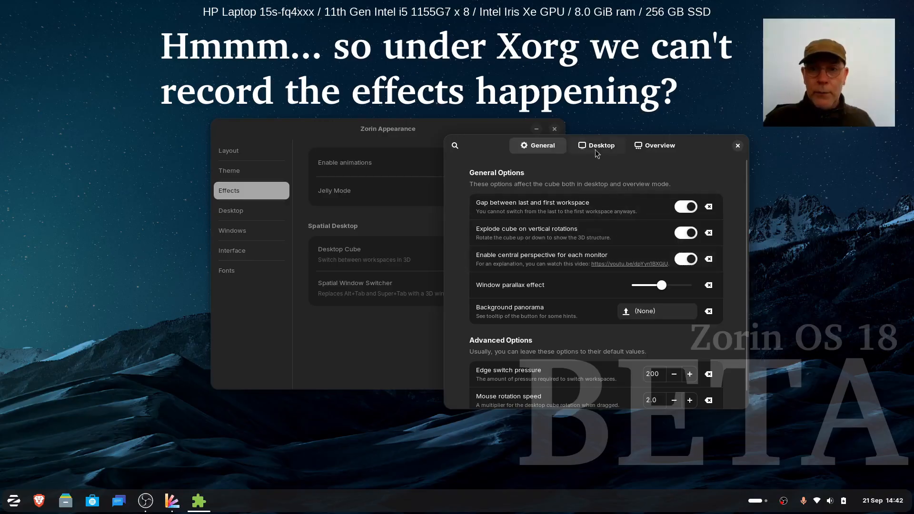
click(668, 147)
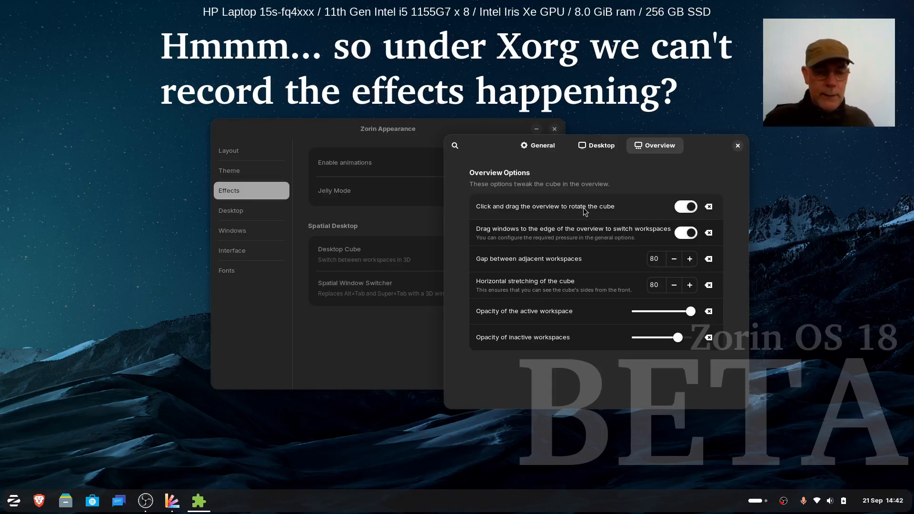
Step: Open the activities overview, rotate the desktop cube between workspaces and vertically, and return to the desktop
key(super)
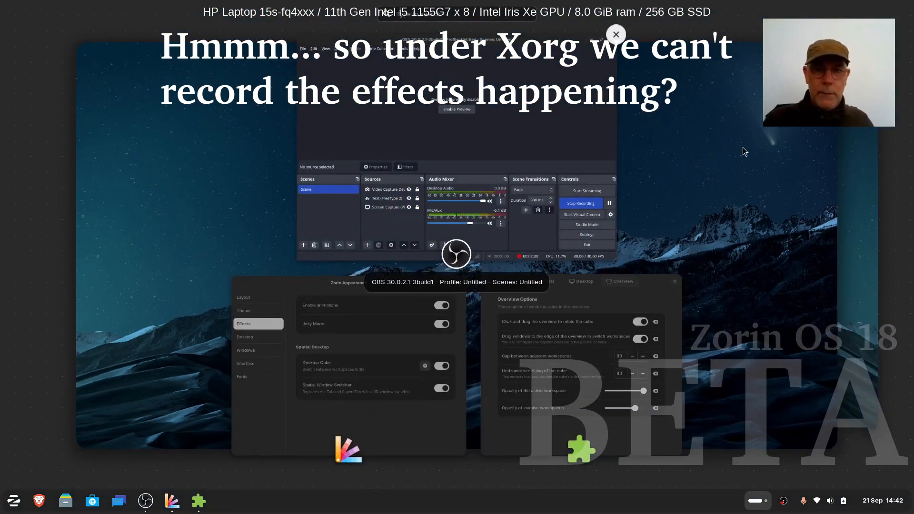
drag(738, 149, 264, 187)
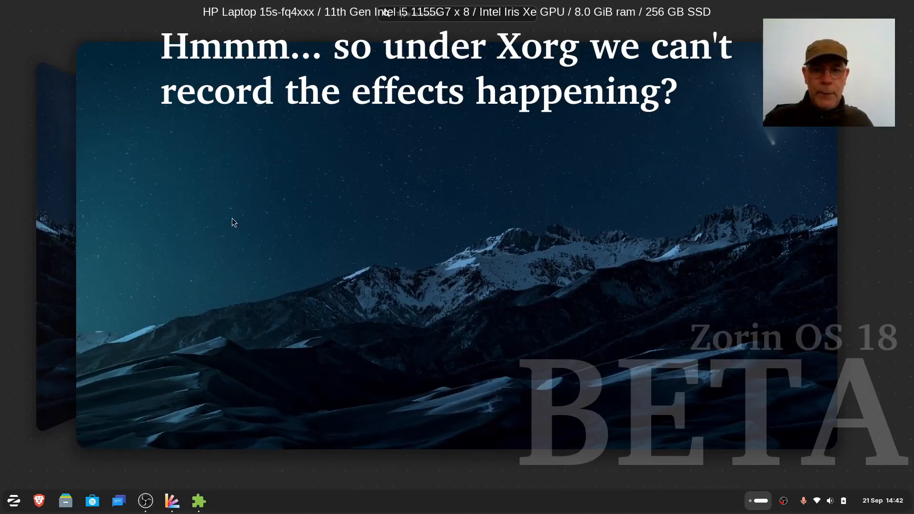
drag(232, 218, 681, 230)
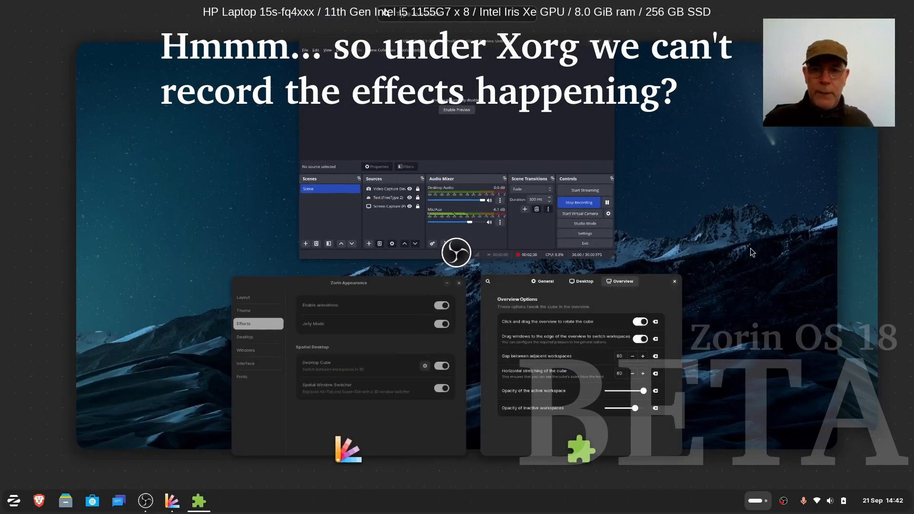
drag(750, 252, 107, 244)
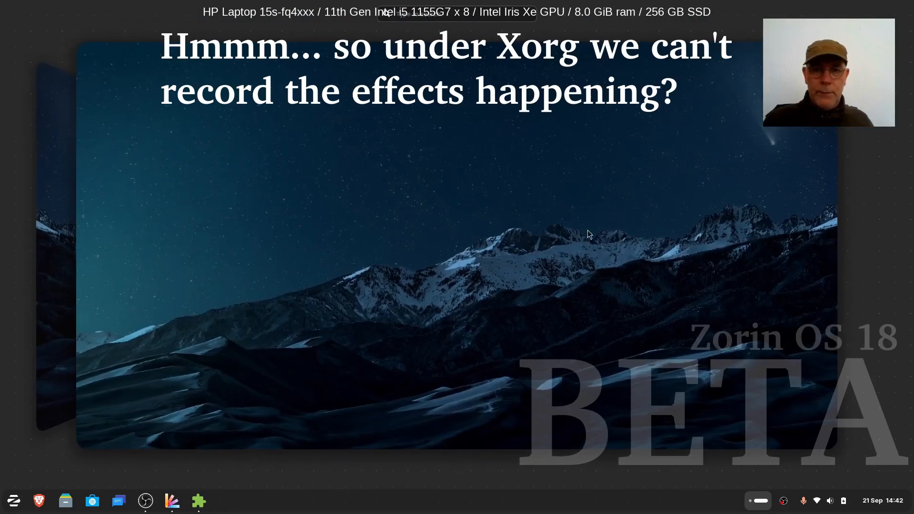
drag(408, 229, 708, 224)
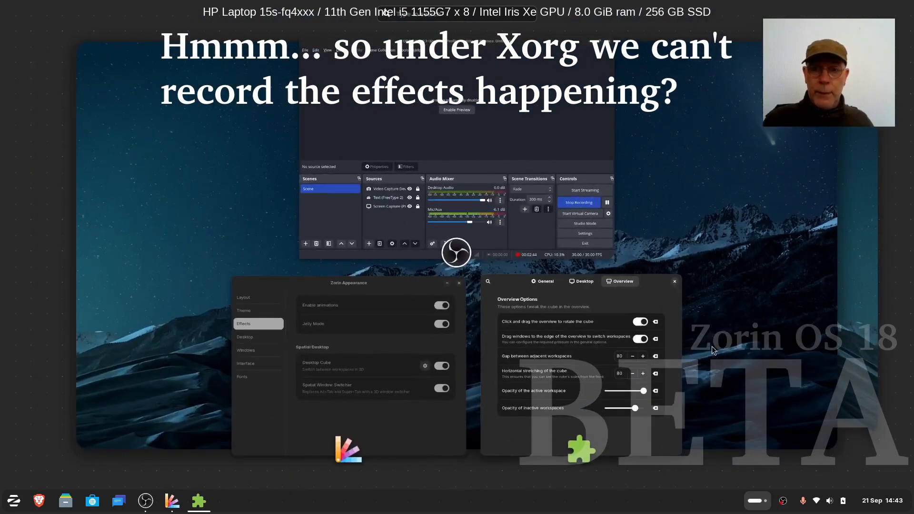
drag(709, 355, 707, 23)
drag(724, 425, 711, 6)
drag(750, 139, 727, 264)
click(697, 223)
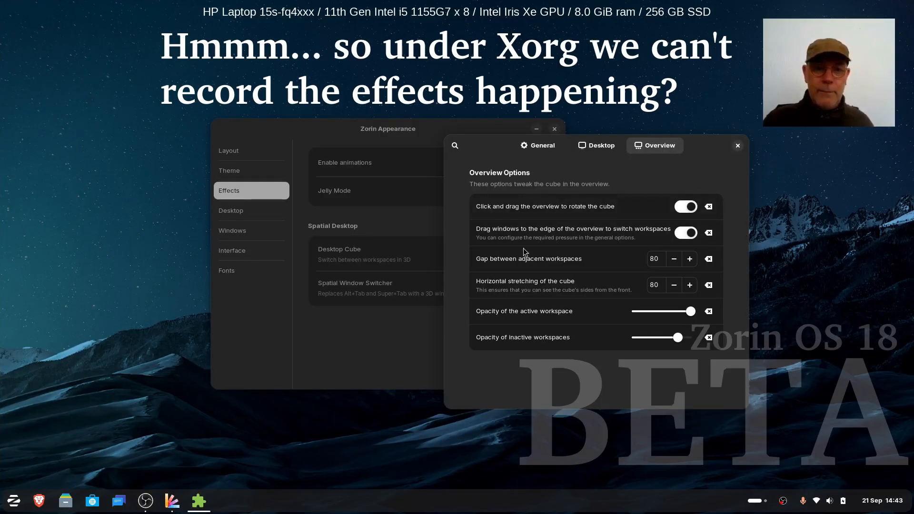
Step: Reopen the activities overview to try rotating the cube again, and return to the Desktop Cube settings
key(super)
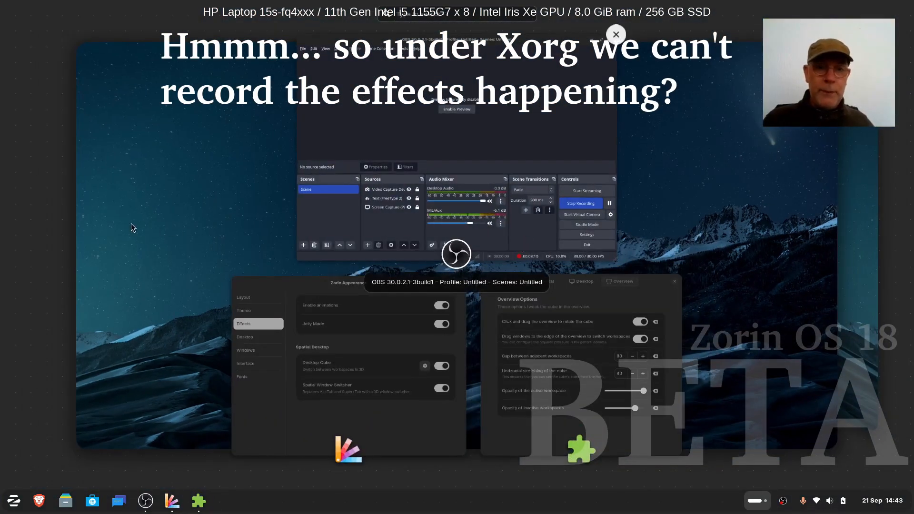
drag(150, 214, 153, 197)
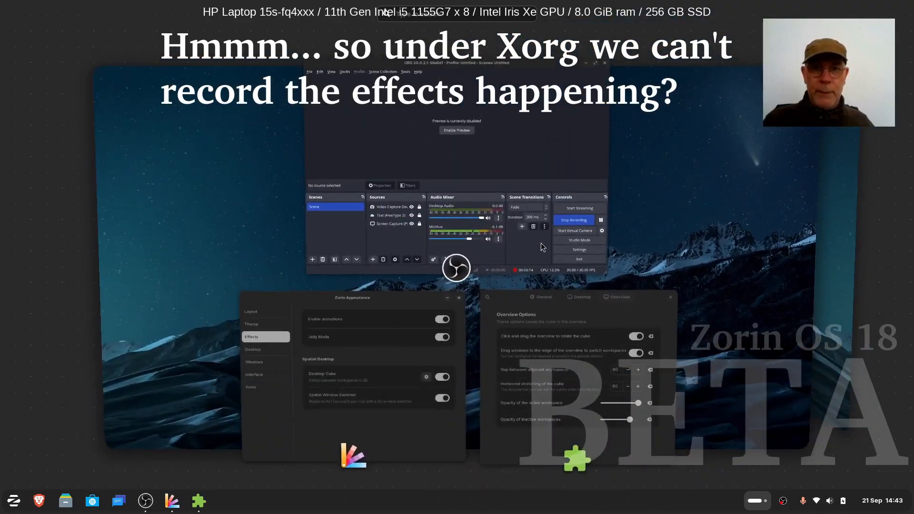
drag(541, 243, 582, 248)
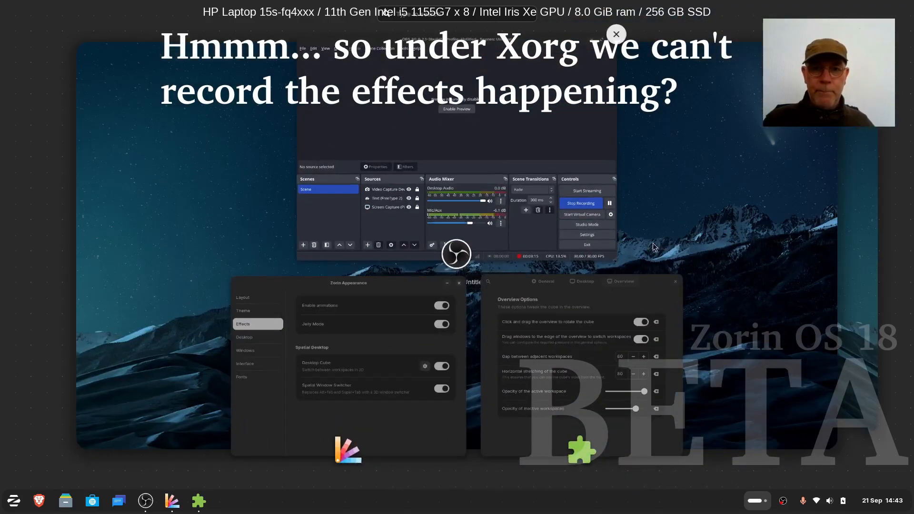
click(695, 223)
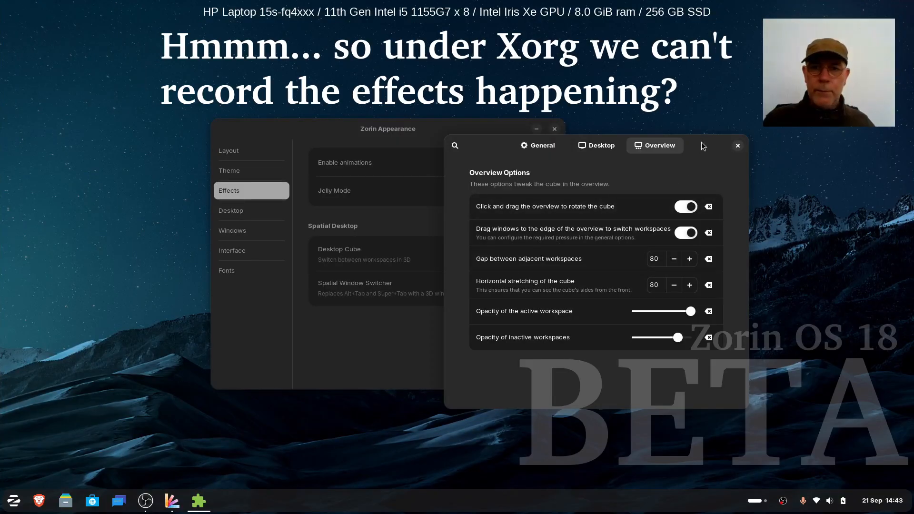
Step: Enable "Drag windows to the edge of the desktop to switch workspaces" in the Desktop Cube's Desktop options
drag(704, 146, 684, 159)
click(592, 162)
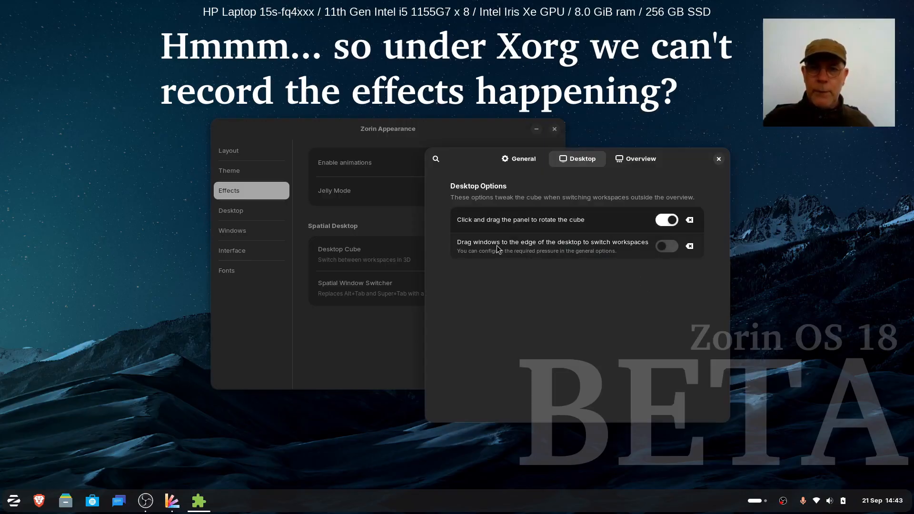
click(669, 246)
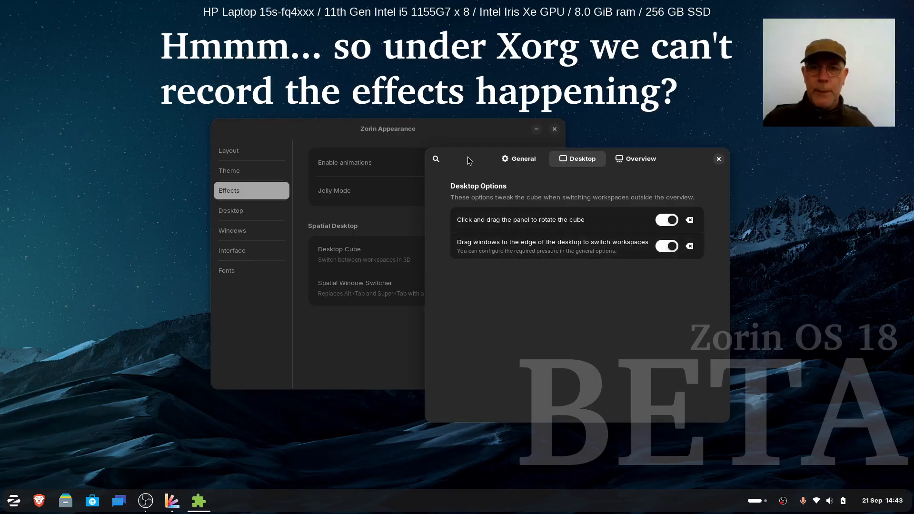
Step: Move the Desktop Cube settings window to the adjacent workspace, and rotate the cube between the workspaces
drag(468, 157, 313, 134)
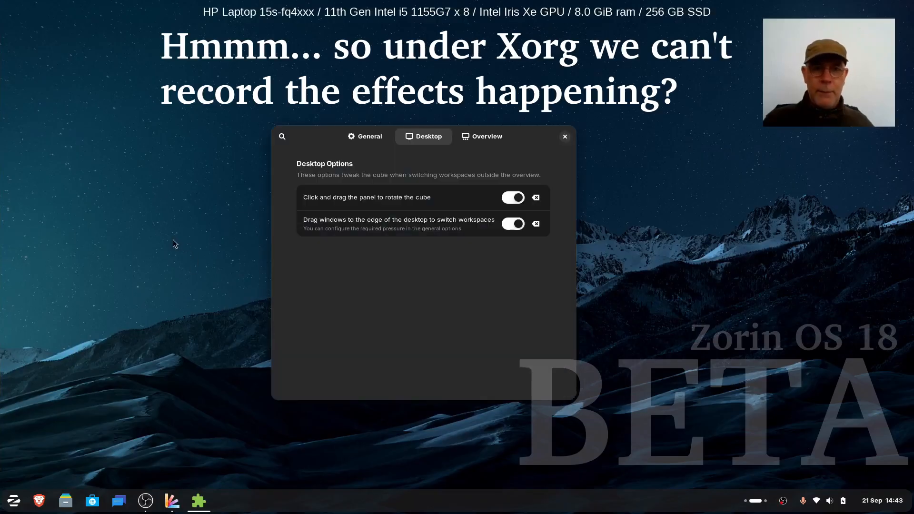
drag(172, 239, 334, 270)
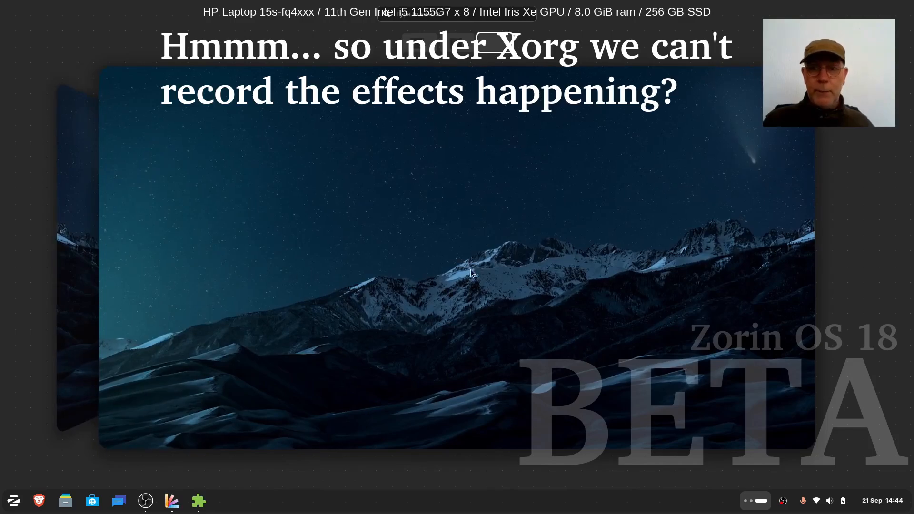
drag(471, 272, 763, 346)
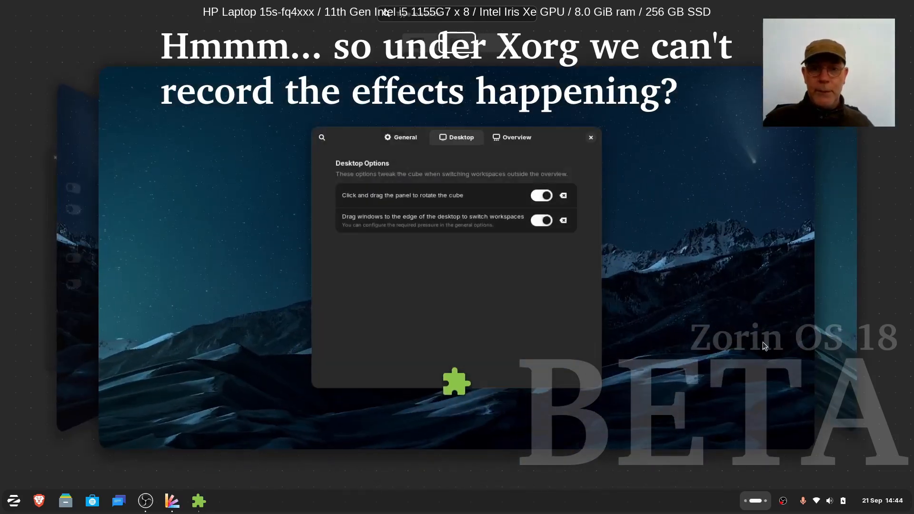
mouse_move(526, 271)
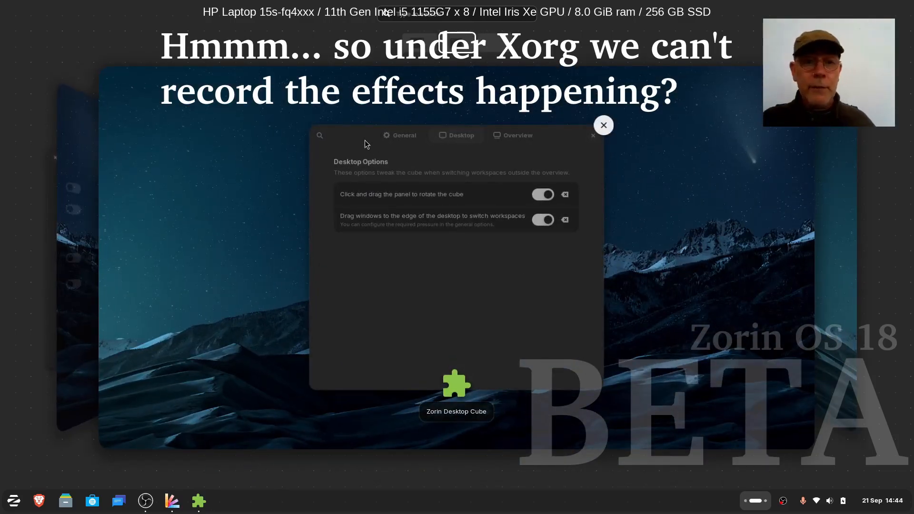
drag(362, 135, 19, 216)
click(685, 138)
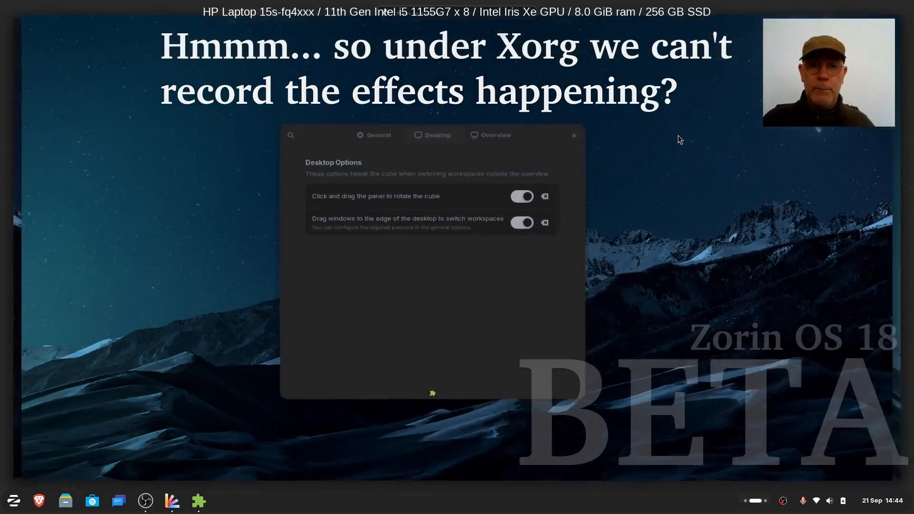
drag(327, 134, 578, 167)
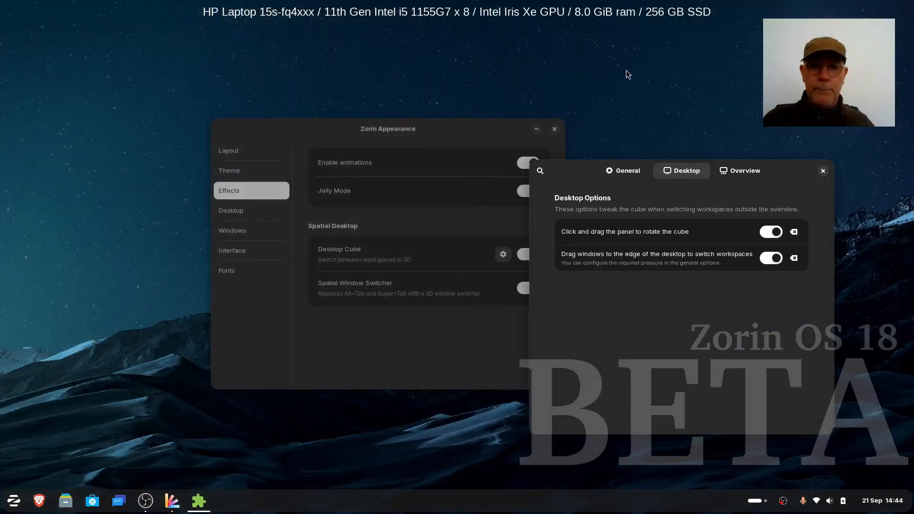
Step: Close the Desktop Cube settings and Zorin Appearance windows
click(626, 70)
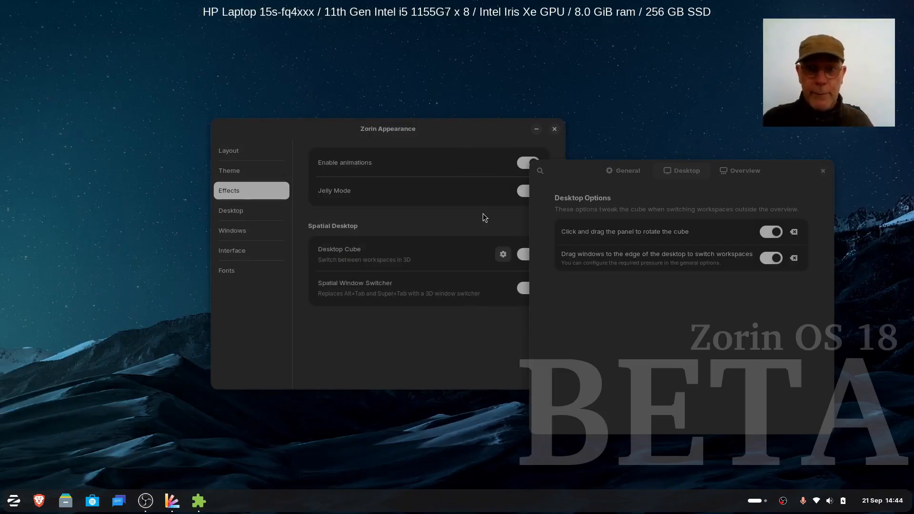
click(582, 171)
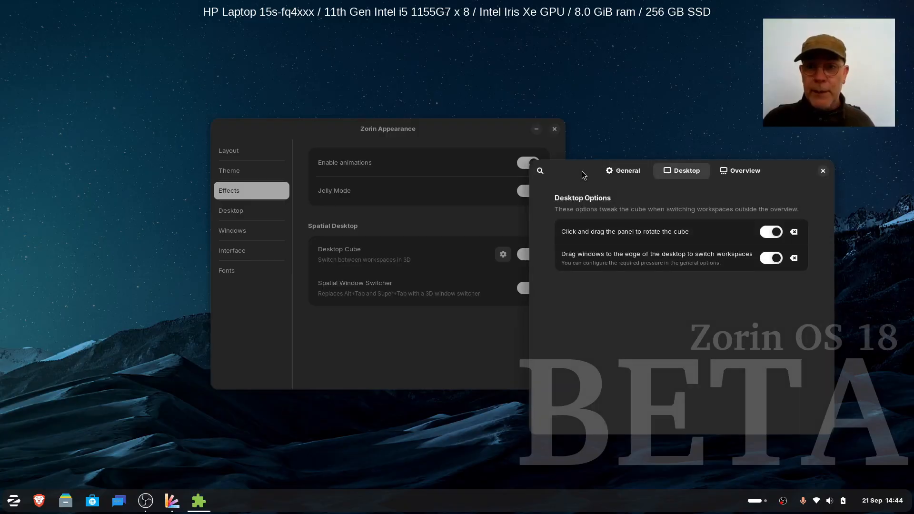
click(822, 171)
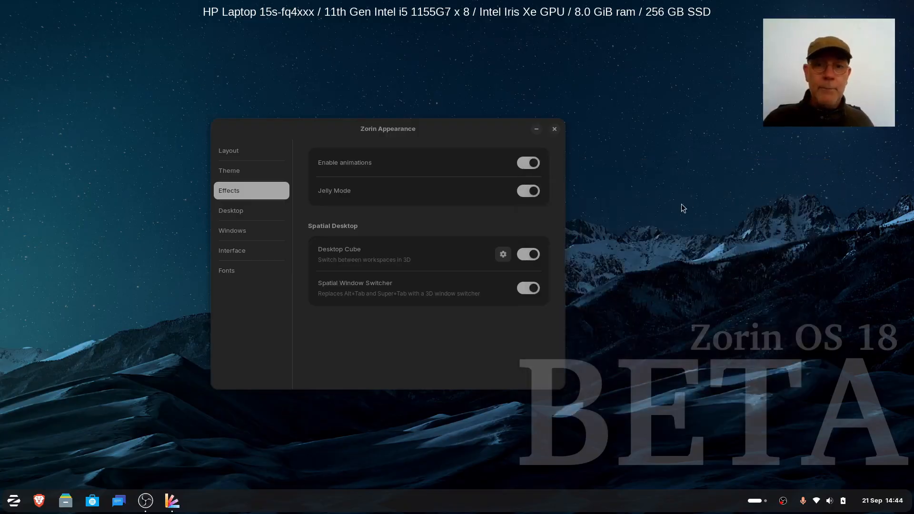
click(555, 129)
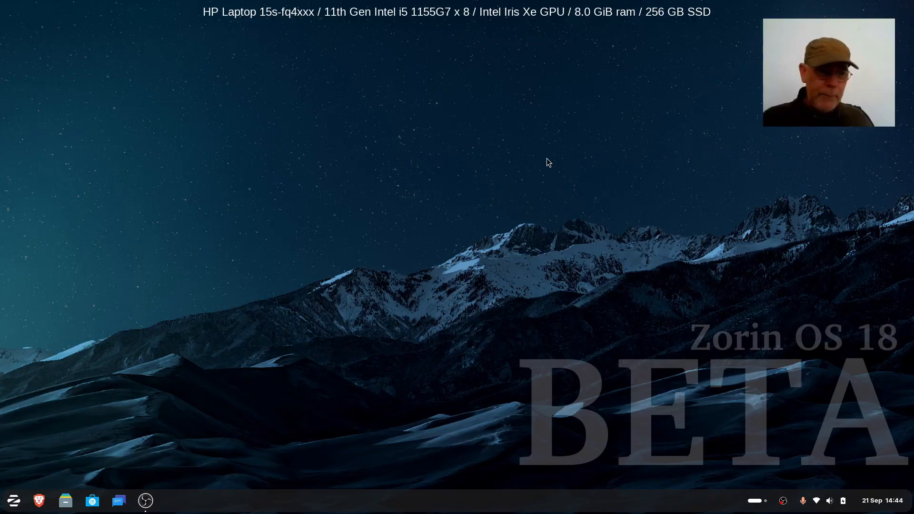
Step: Open the software store, look at the Work category, and return to the Explore page
click(92, 500)
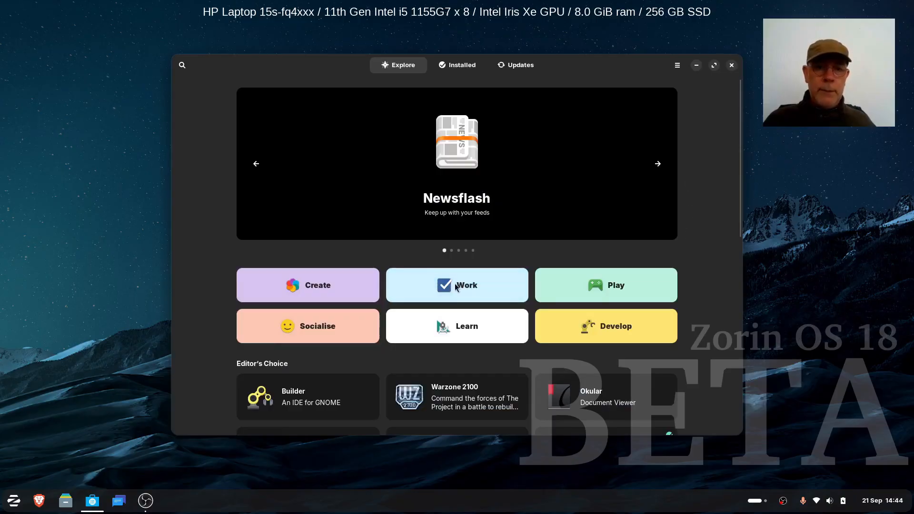
click(437, 285)
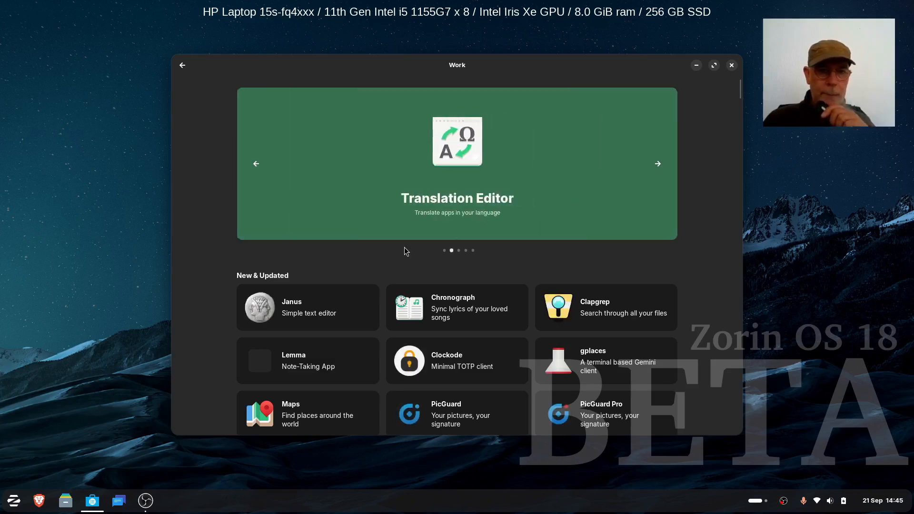
click(183, 65)
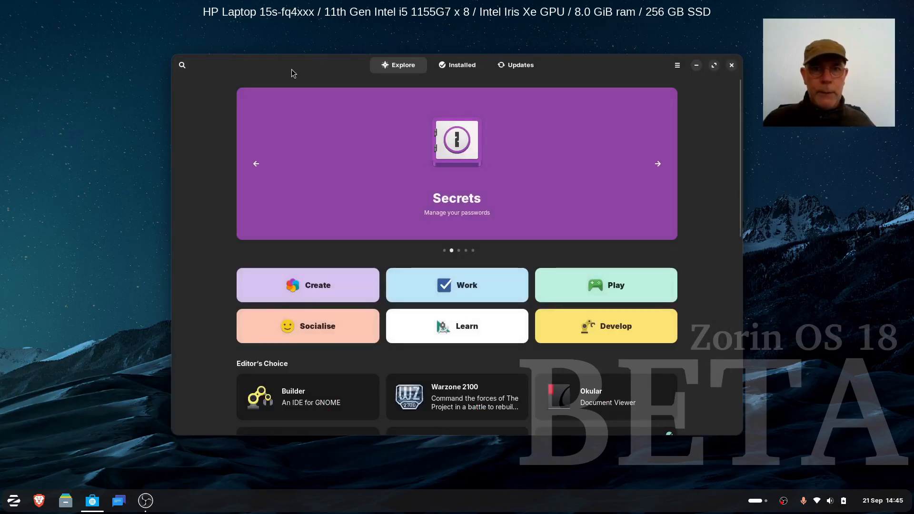
Step: Search the software store for "obs" and open the OBS Studio page
click(182, 66)
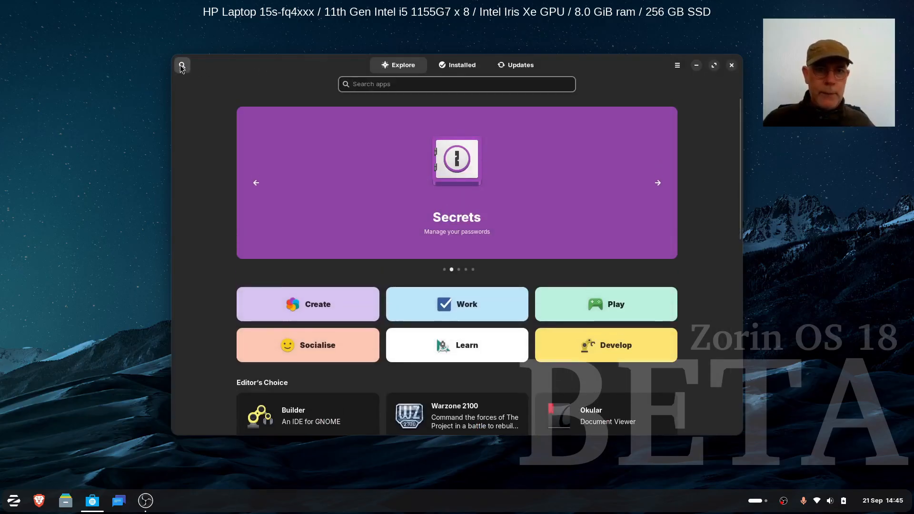
text(obs)
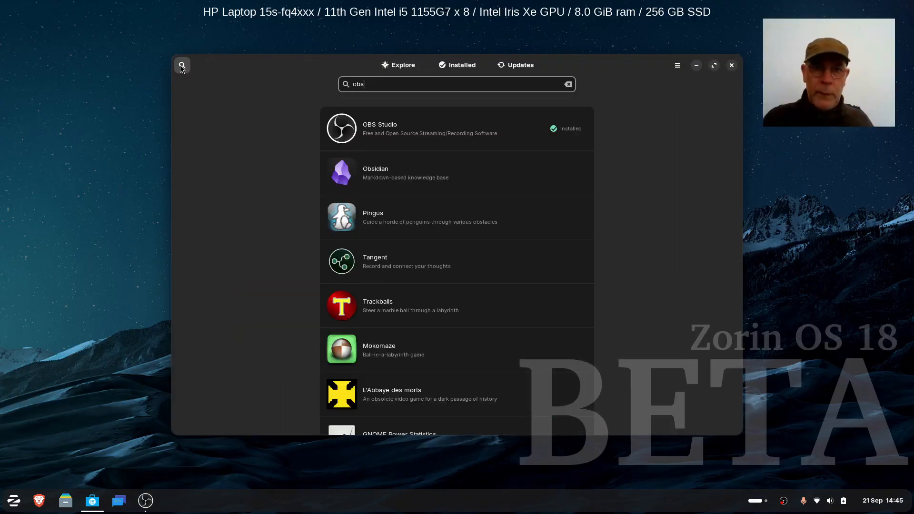
click(437, 131)
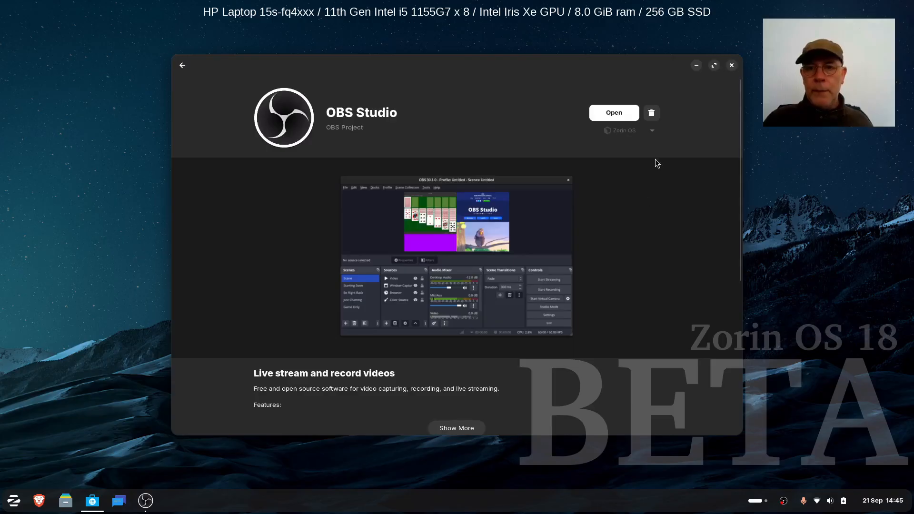
Step: Examine the installation sources offered for OBS Studio, including the Flathub, Snap Store and Zorin OS packages, without changing the selected source
click(653, 130)
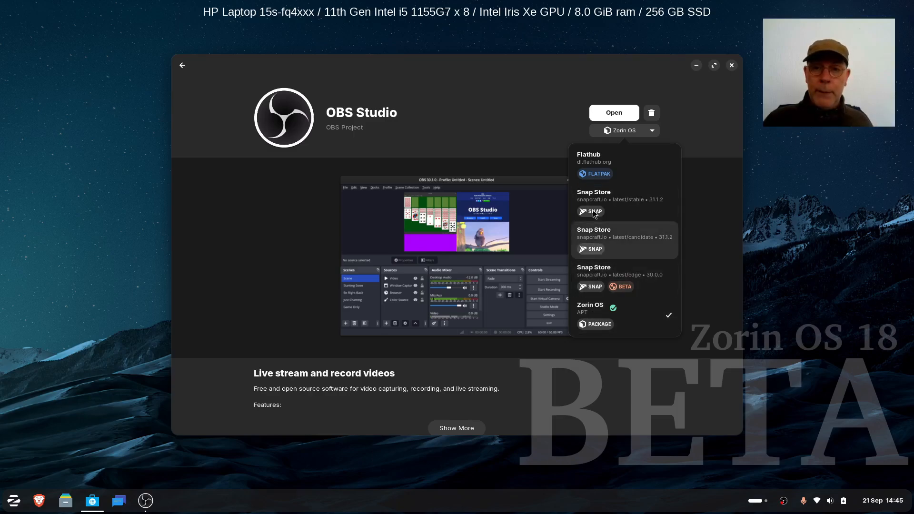
click(521, 130)
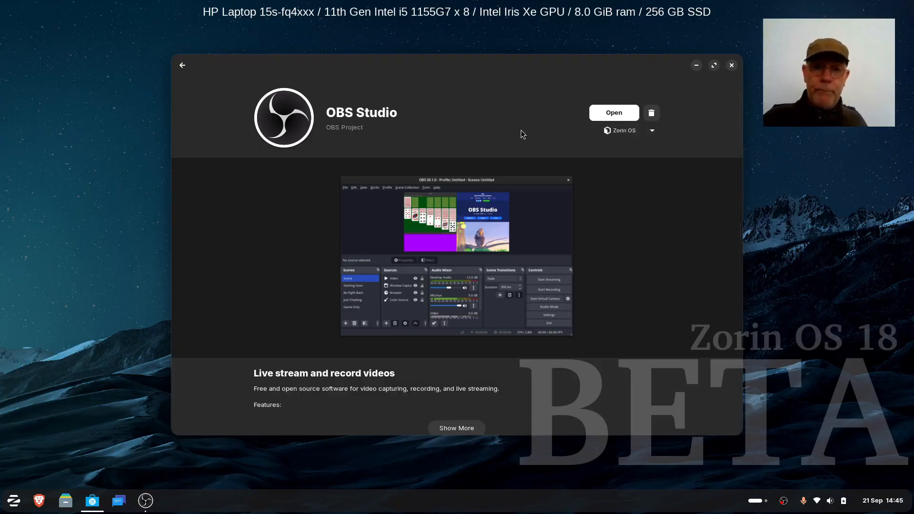
click(654, 130)
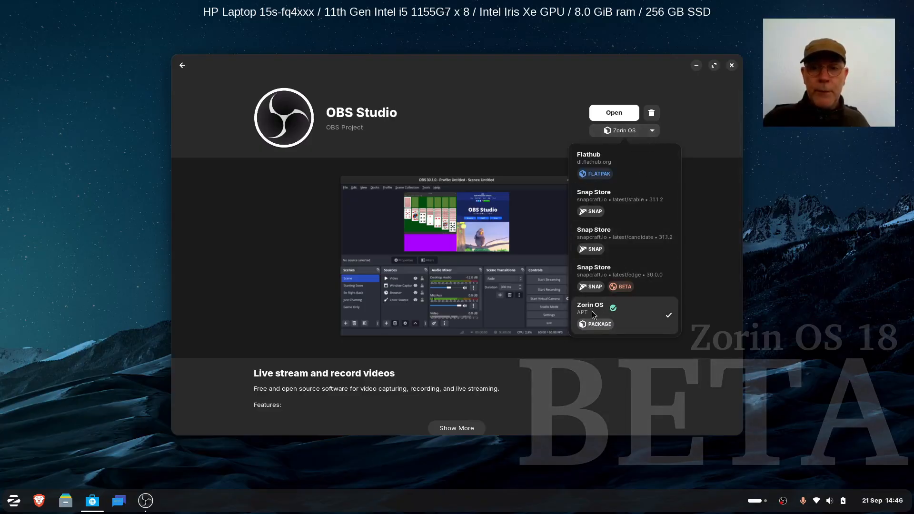
click(522, 128)
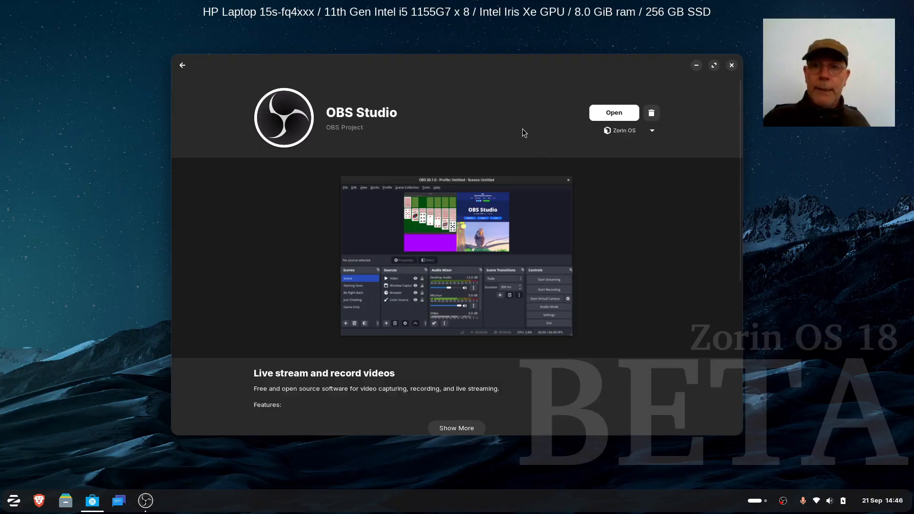
Step: Close the software store and switch to the running OBS Studio window
click(732, 66)
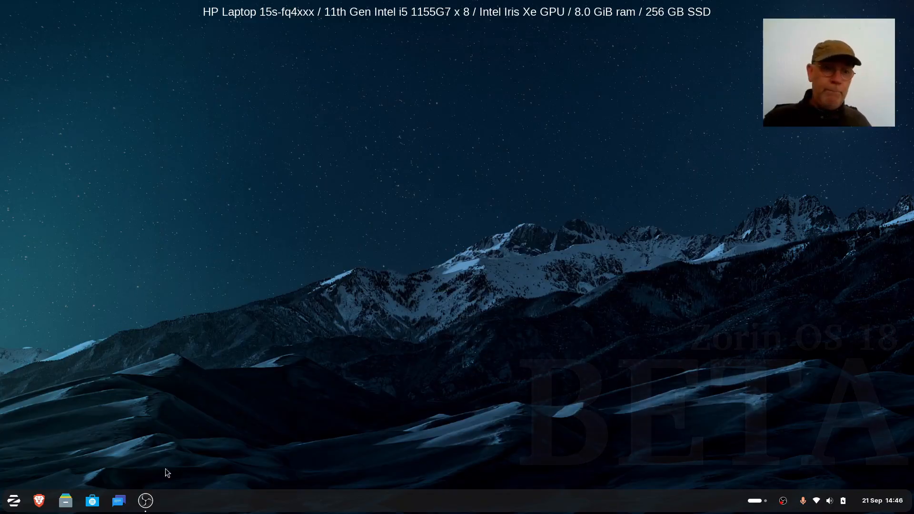
click(147, 500)
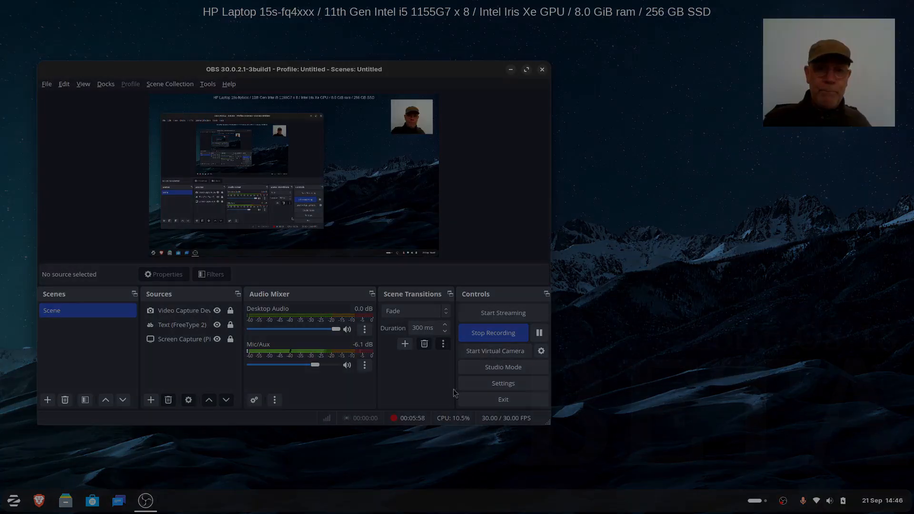